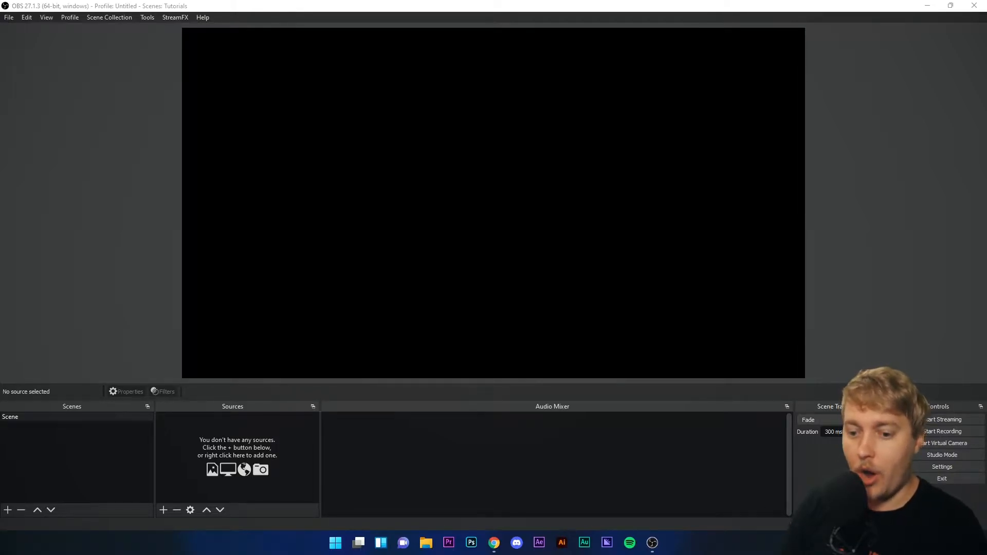
- Add three scenes below the existing one, keeping the suggested names Scene 2, Scene 3 and Scene 4
right_click(31, 416)
click(20, 470)
click(7, 509)
click(474, 283)
click(8, 509)
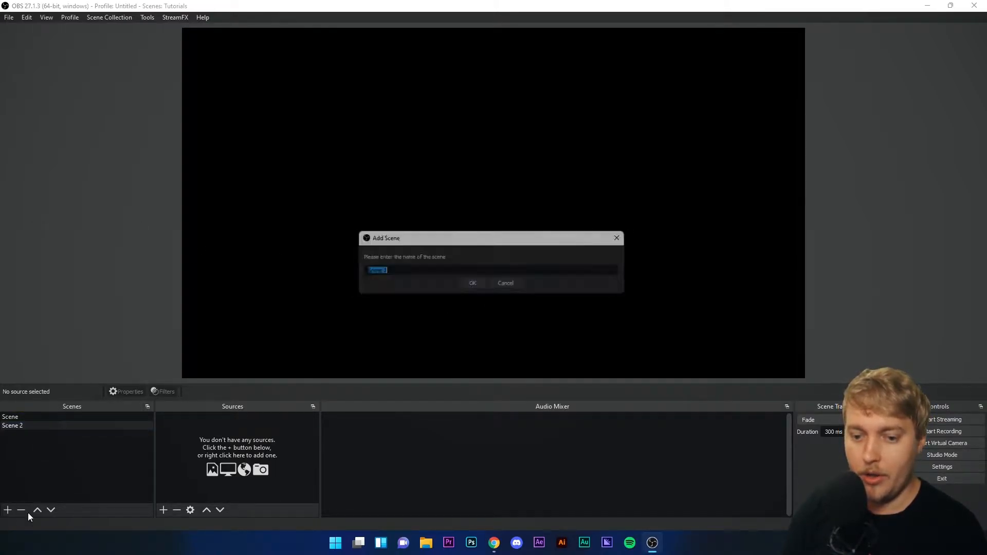
click(473, 286)
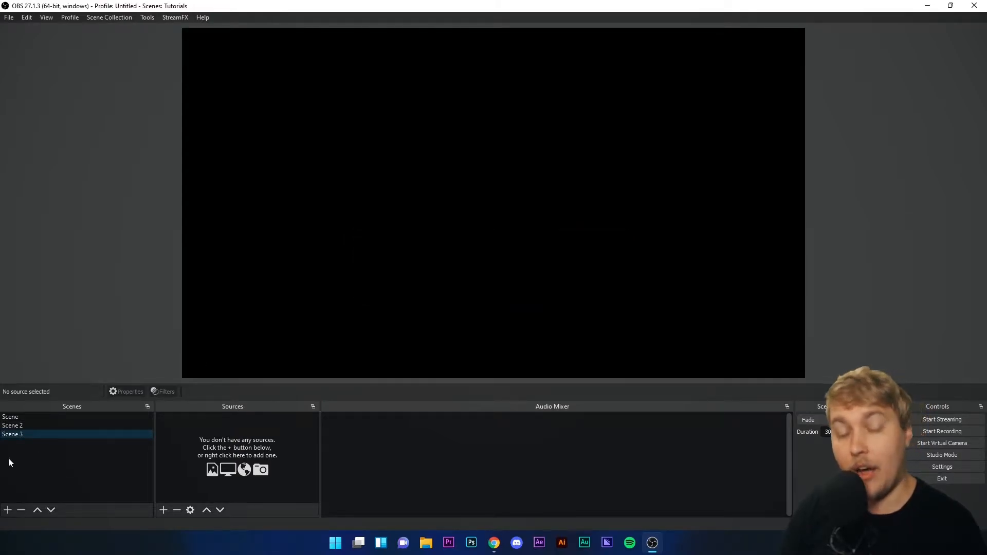
click(8, 510)
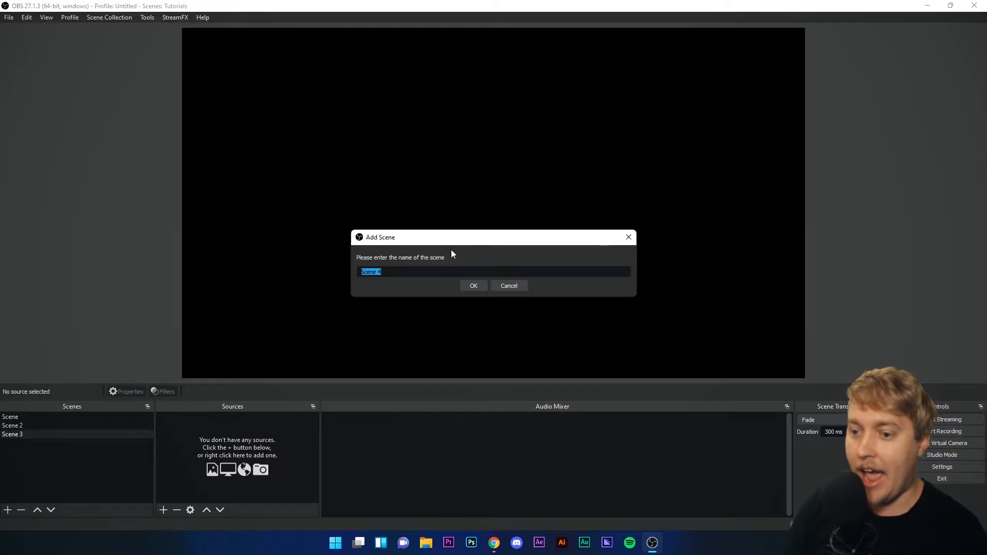
click(475, 288)
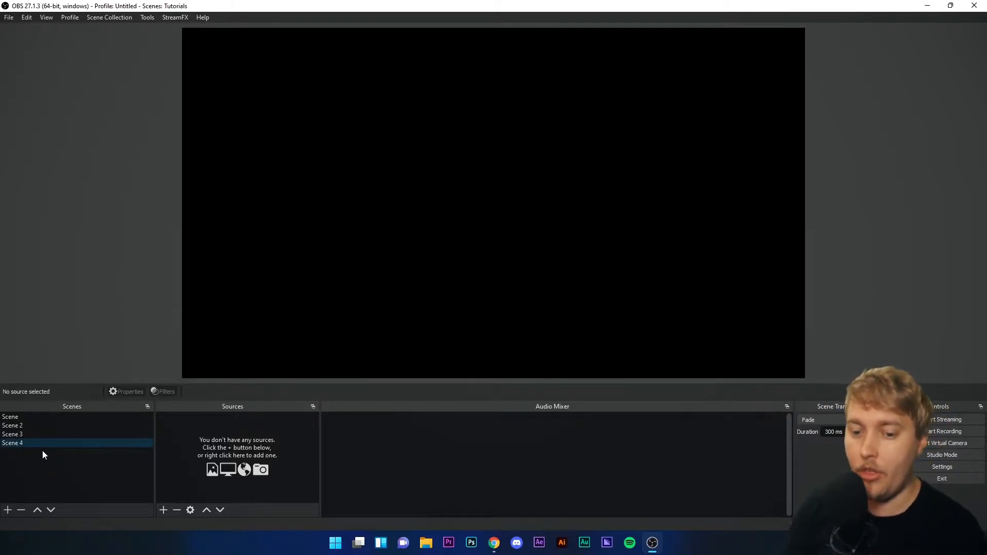
- Rename the first scene in the scene list as "Live Stream"
click(30, 417)
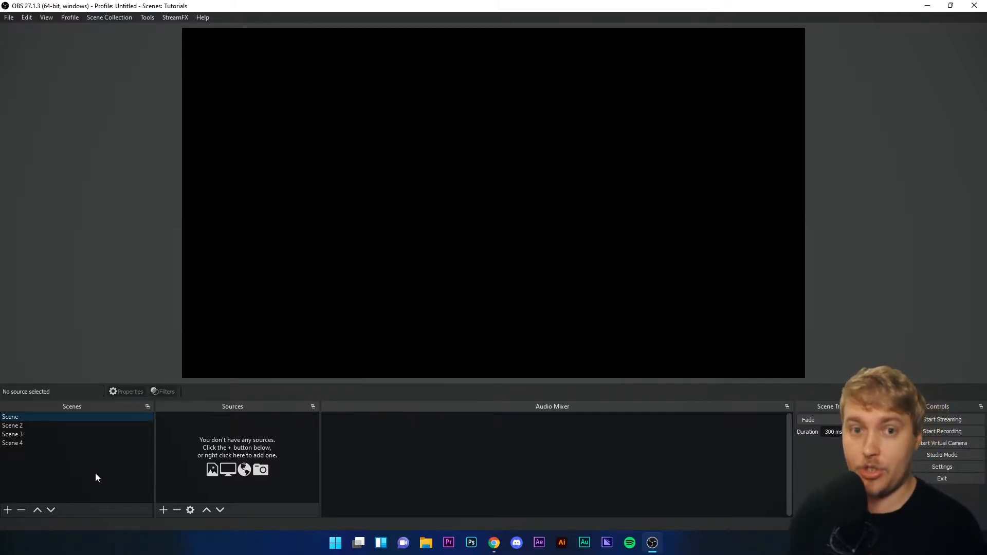
right_click(19, 417)
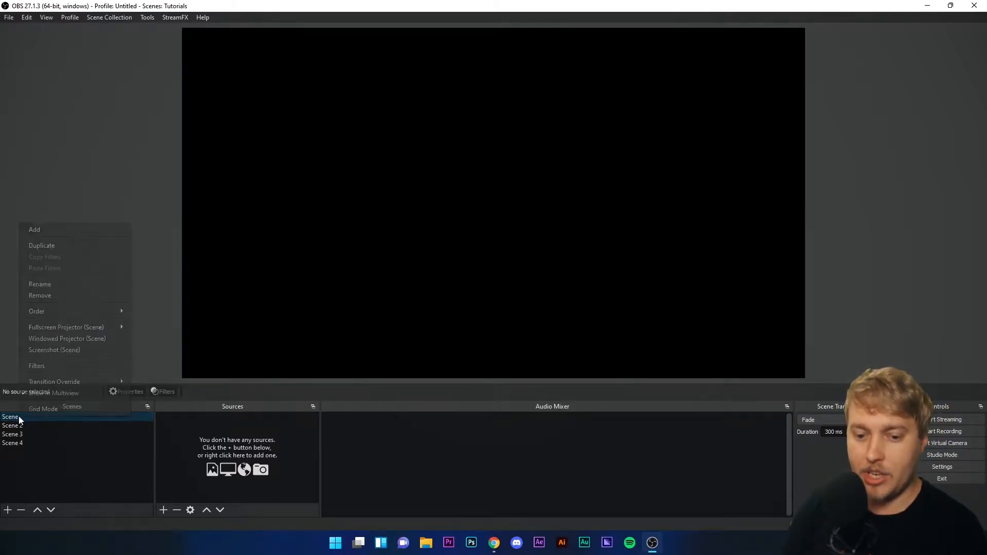
click(42, 293)
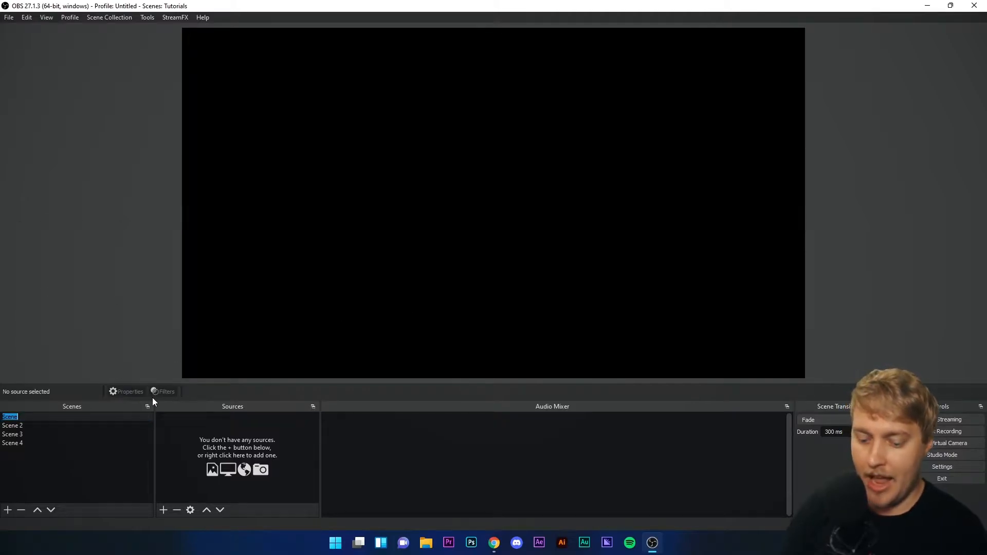
text(Live S)
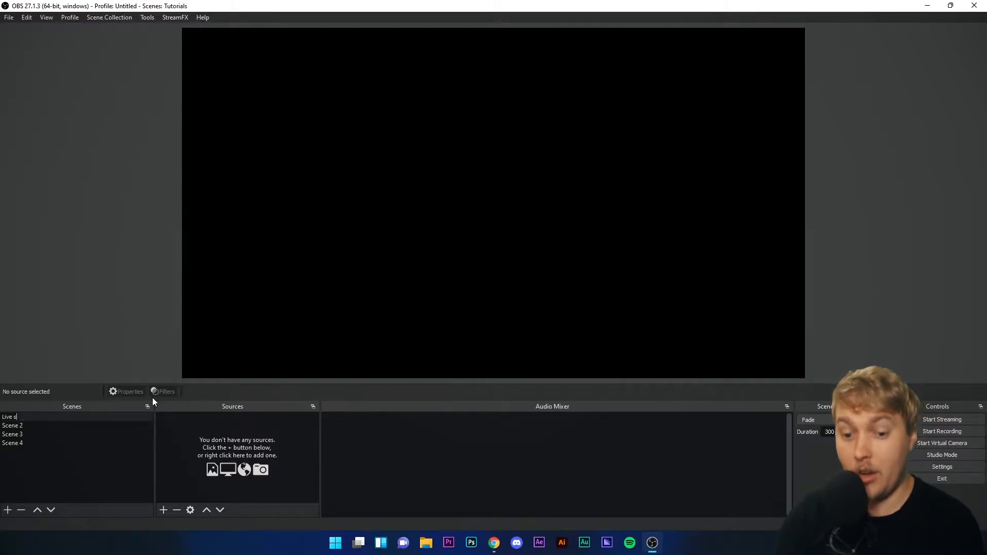
text(tream)
key(Return)
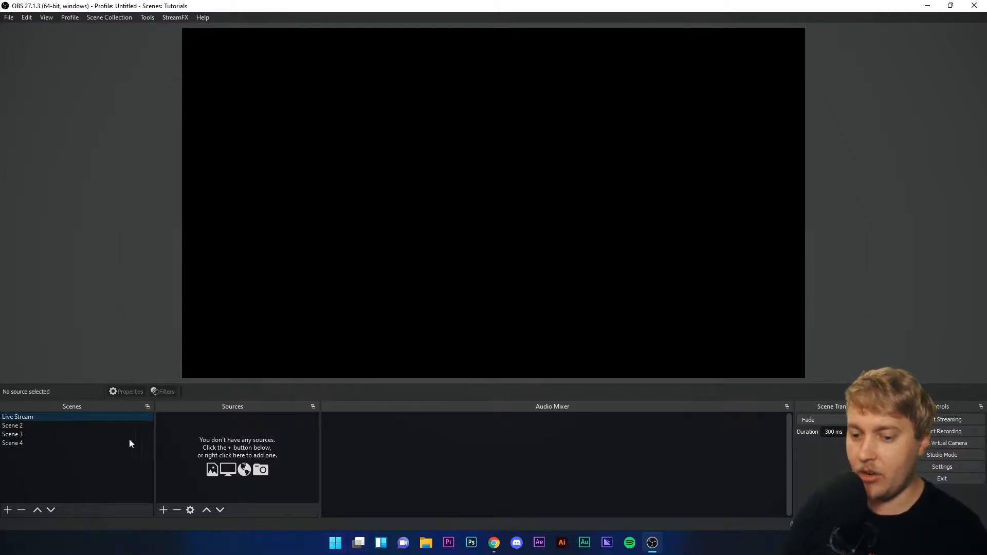
- Launch Paint and move its window out of the way so that OBS is uncovered
click(162, 510)
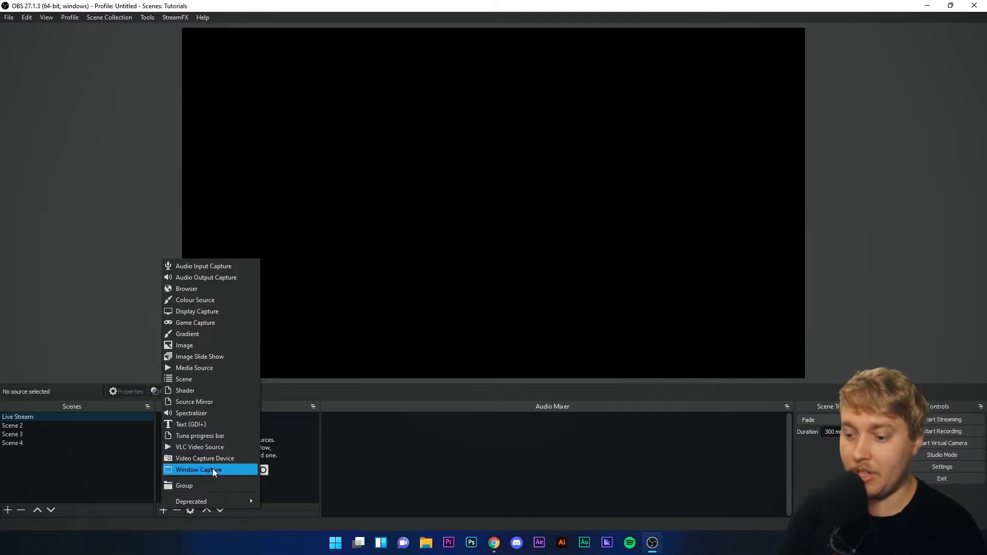
click(884, 311)
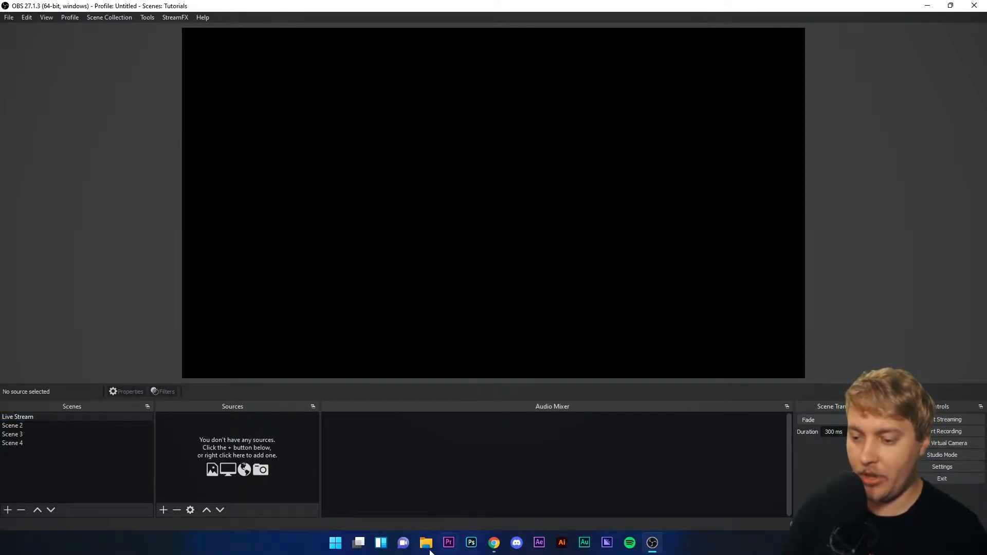
click(333, 543)
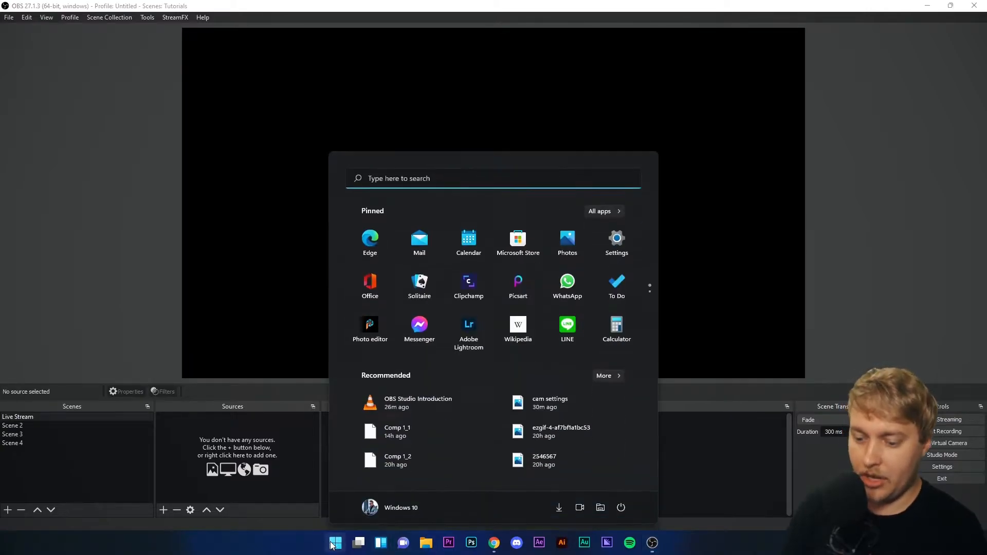
text(paint)
key(Return)
mouse_move(854, 16)
mouse_down()
mouse_move(275, 125)
mouse_move(0, 100)
mouse_up()
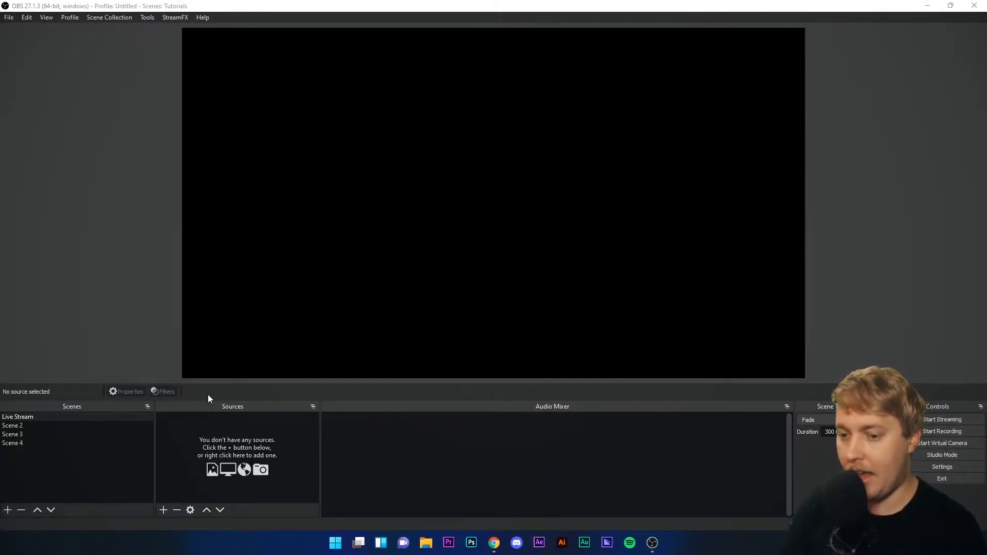
- Add a new Window Capture source to the Live Stream scene, capturing the "[mspaint.exe]: Untitled - Paint" window
click(163, 509)
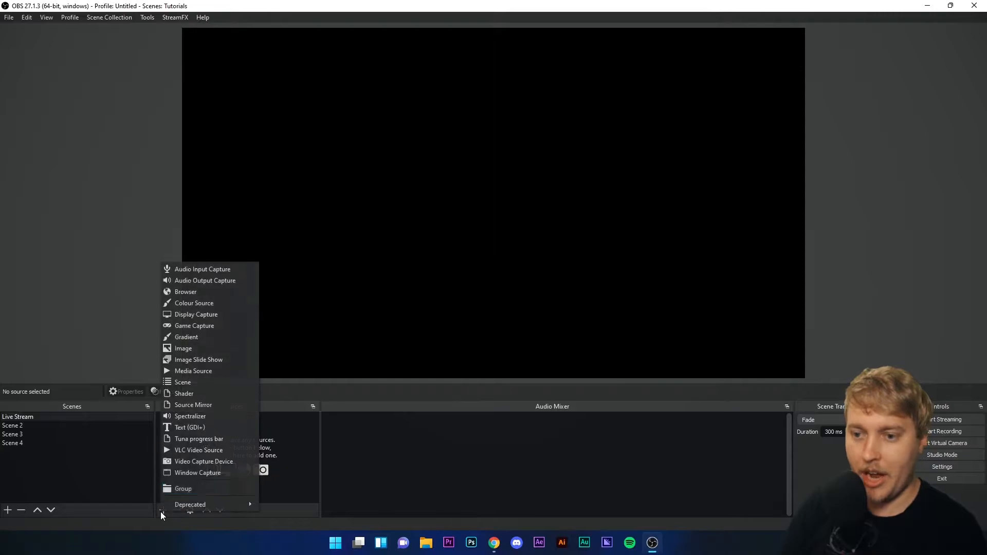
click(209, 471)
click(523, 341)
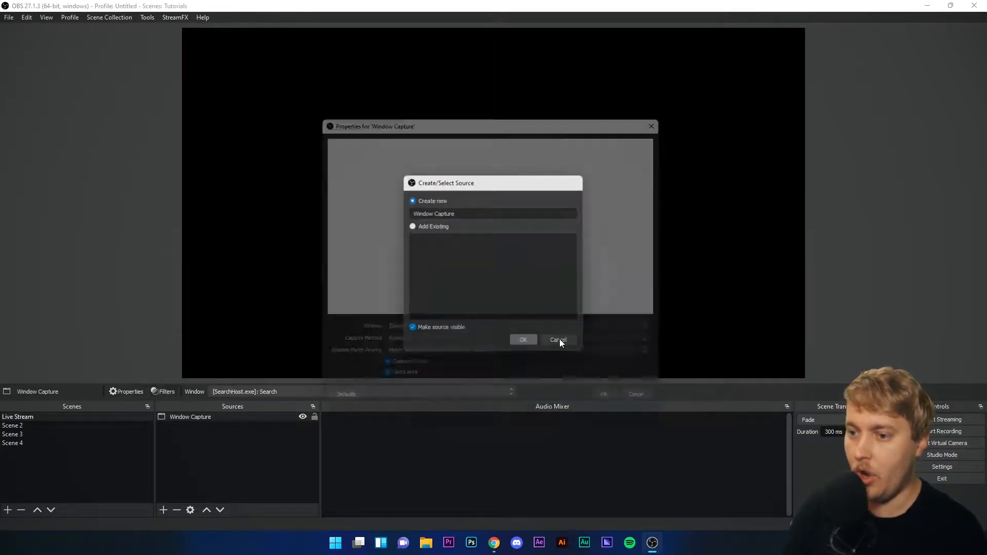
click(403, 333)
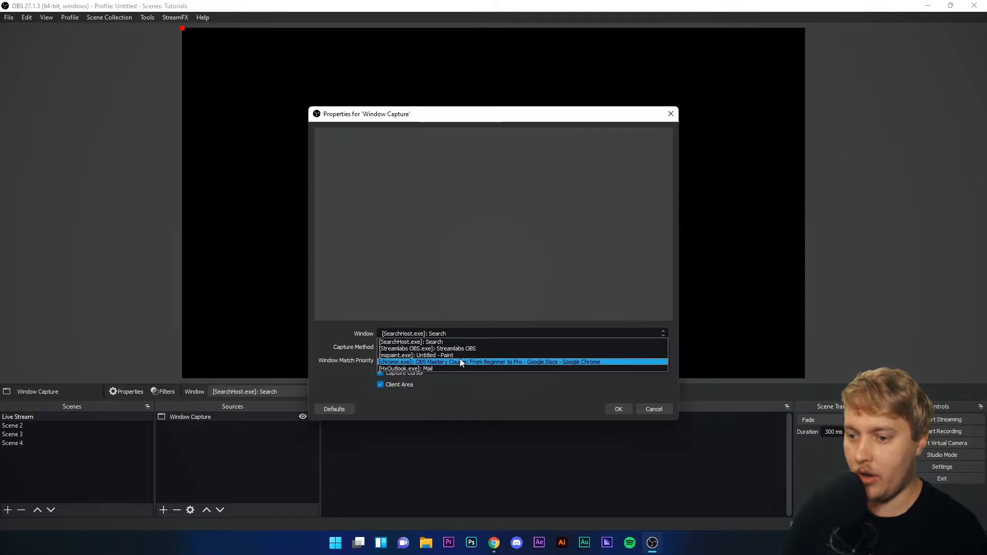
click(447, 359)
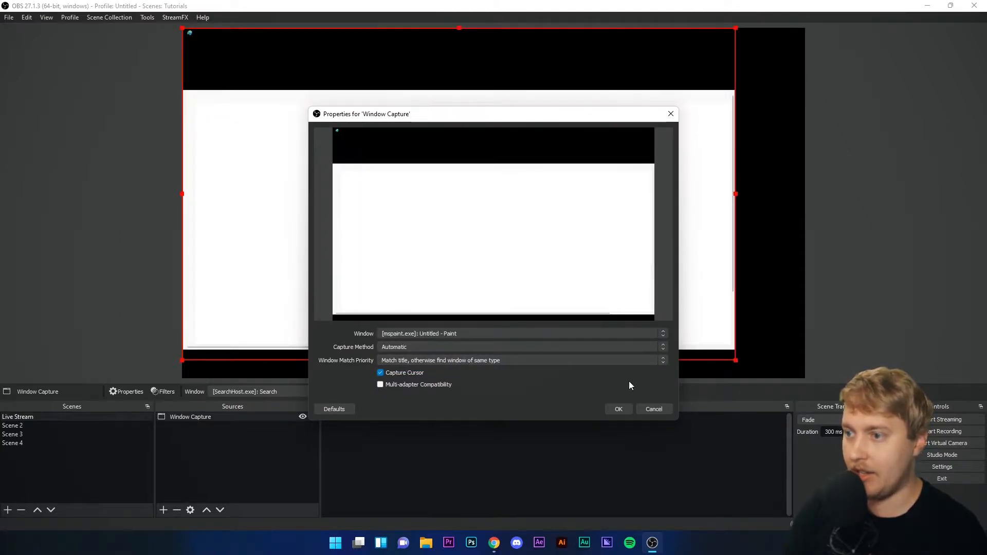
click(619, 410)
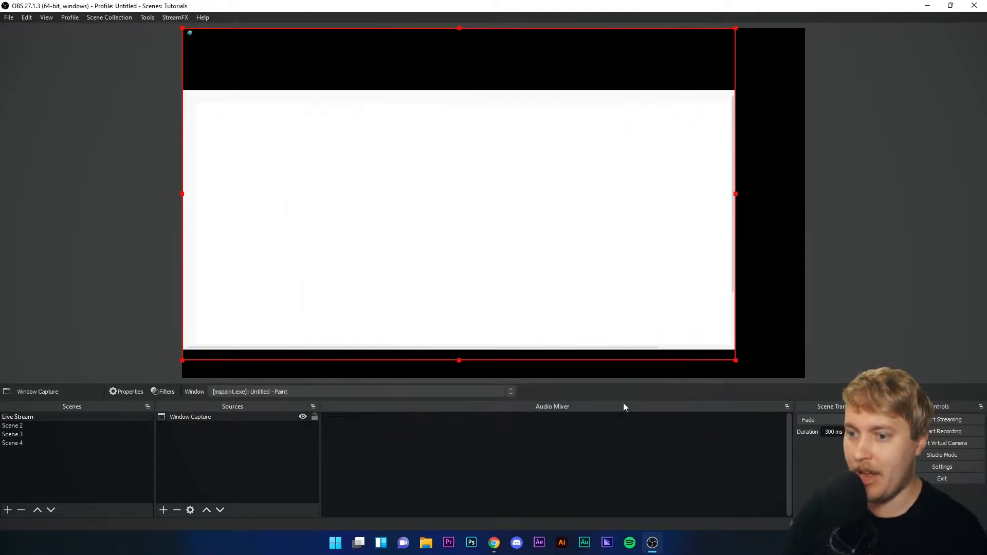
- In the Window Capture properties, turn off Capture Cursor and set the capture method to Windows 10 (1903 and up)
double_click(210, 418)
click(451, 336)
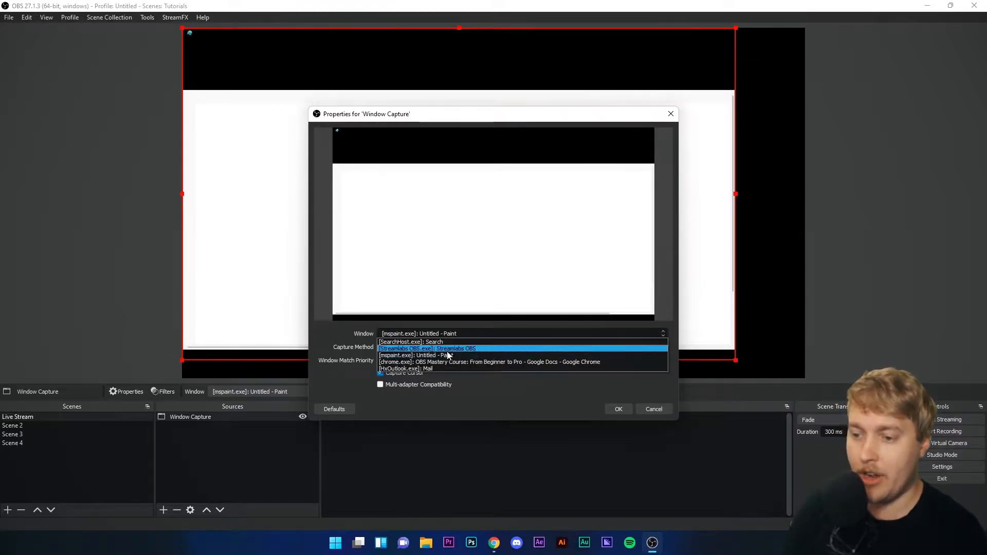
click(443, 356)
click(386, 375)
click(394, 349)
click(415, 362)
click(408, 349)
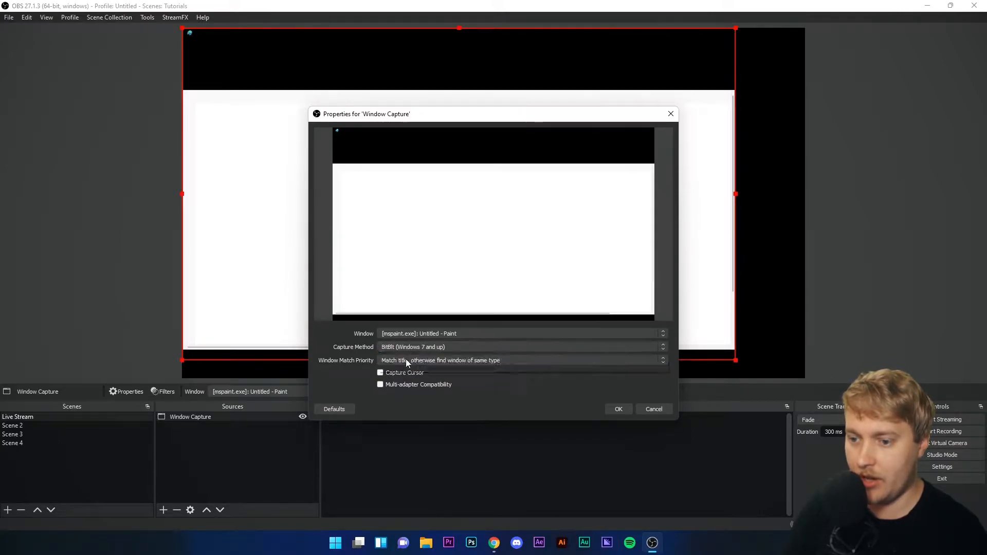
click(406, 366)
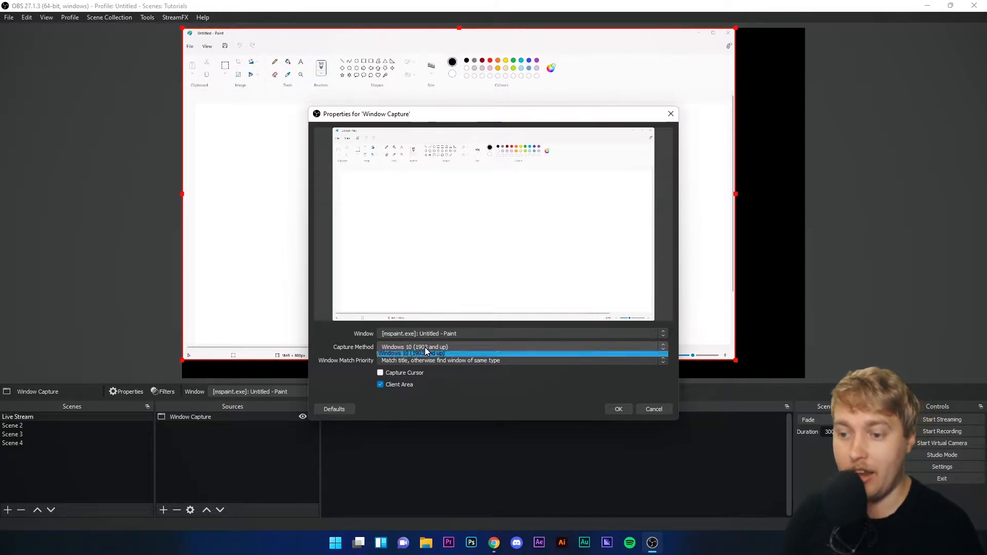
click(425, 347)
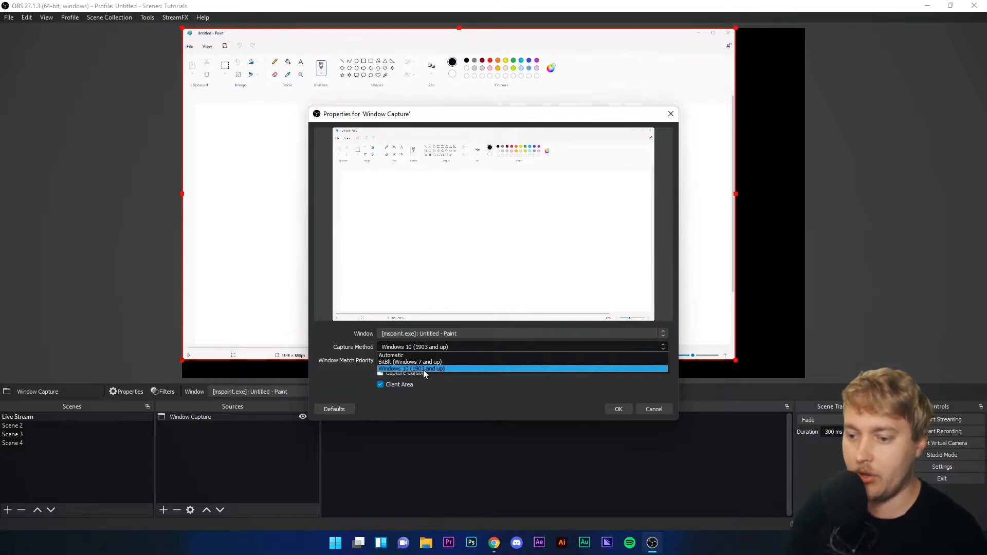
click(424, 369)
click(619, 409)
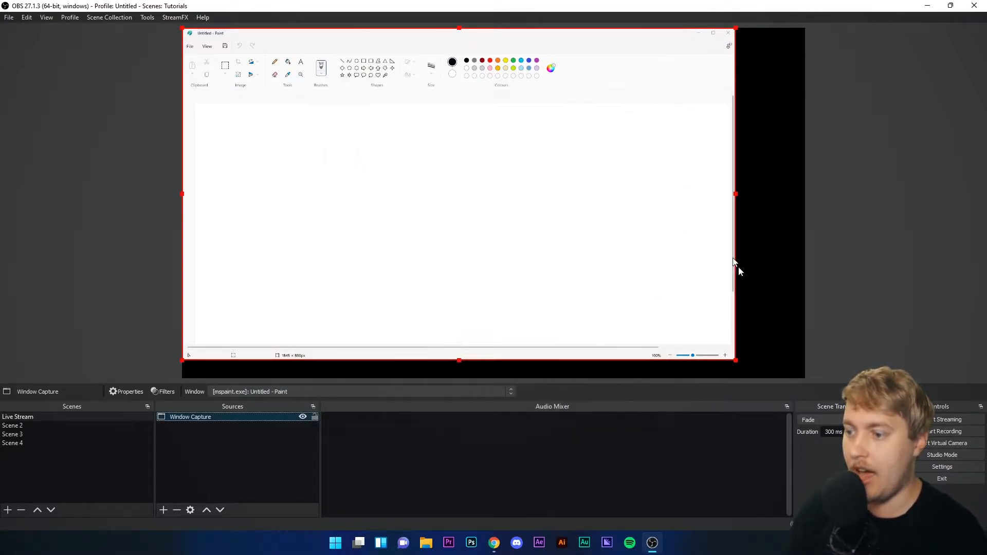
- Scale down the Paint window capture and place it slightly in from the canvas's upper-left corner
drag(736, 362, 594, 258)
mouse_move(428, 204)
mouse_down()
mouse_move(480, 205)
mouse_move(458, 211)
mouse_move(440, 193)
mouse_move(443, 202)
mouse_up()
click(933, 256)
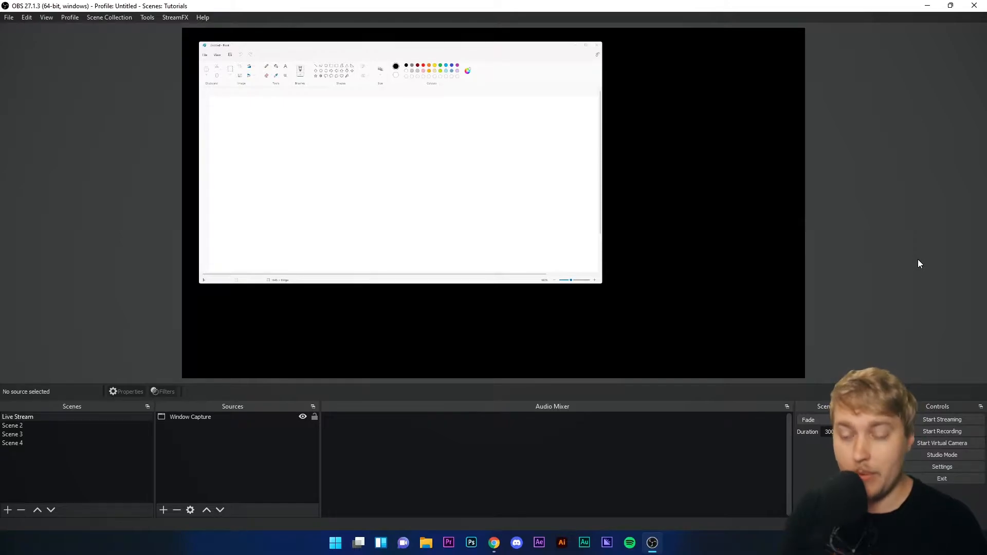
- Add a new Video Capture Device source using the Logitech HD Webcam C270
click(163, 510)
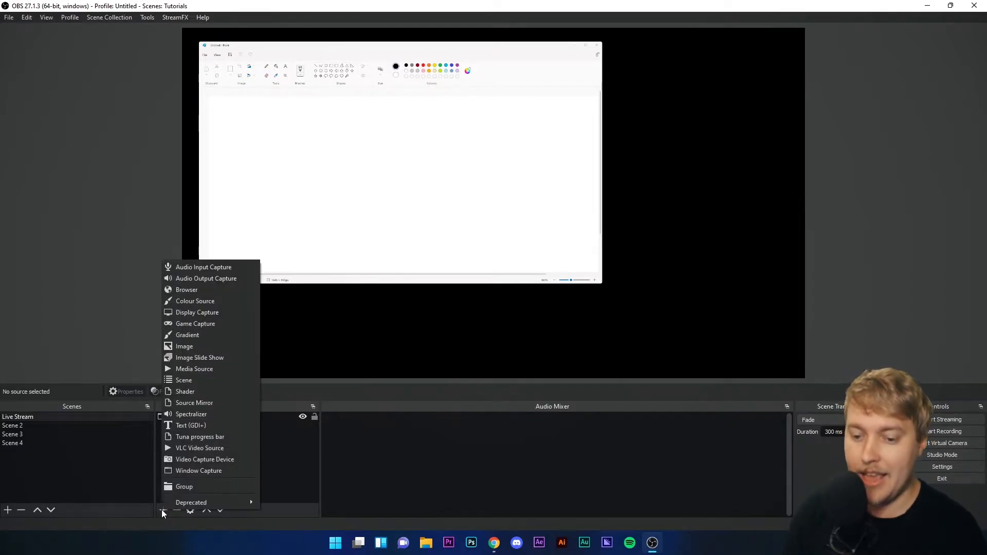
click(196, 460)
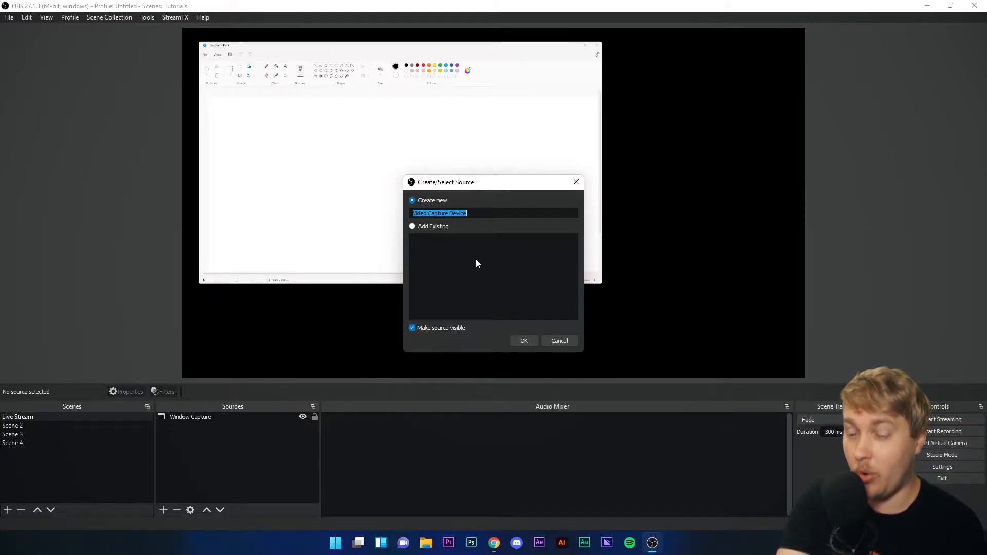
click(521, 341)
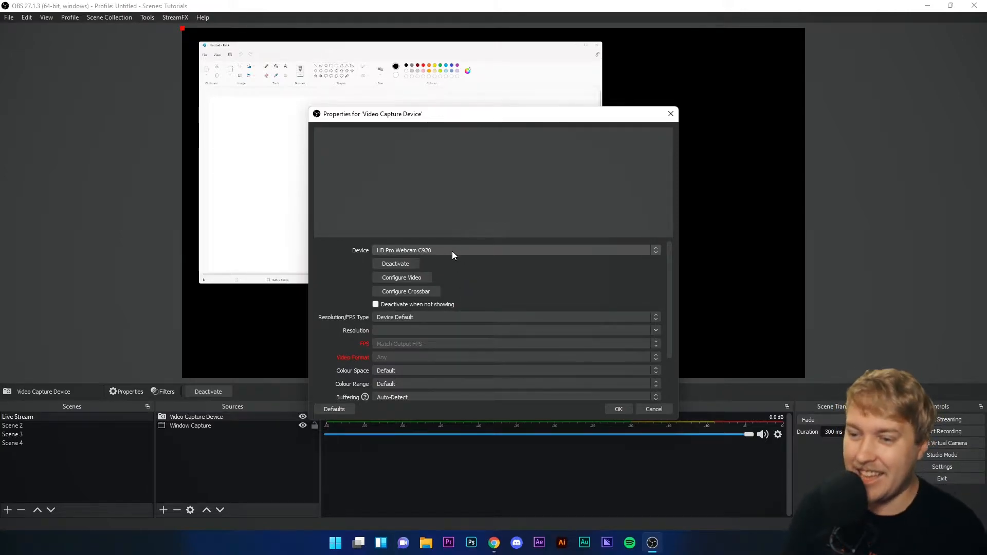
click(421, 250)
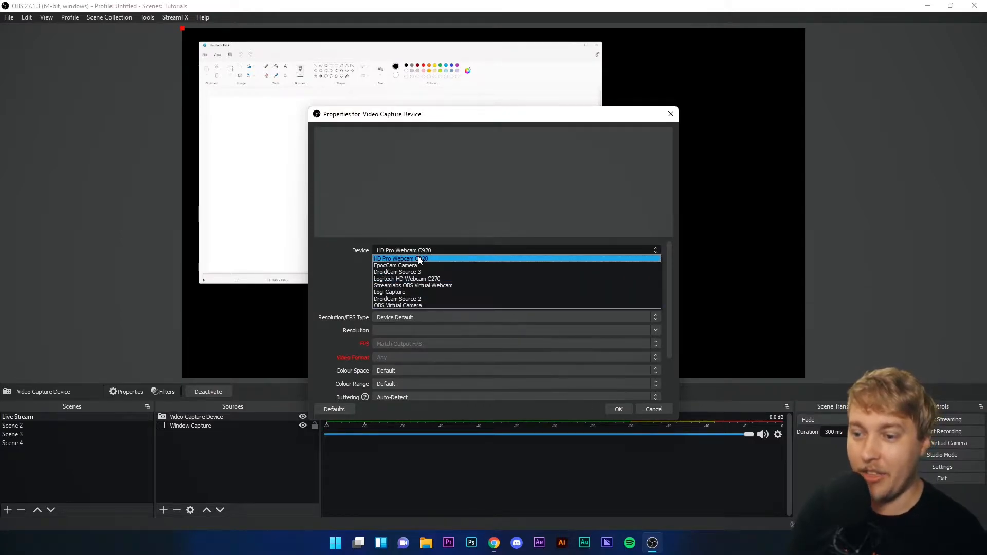
click(430, 278)
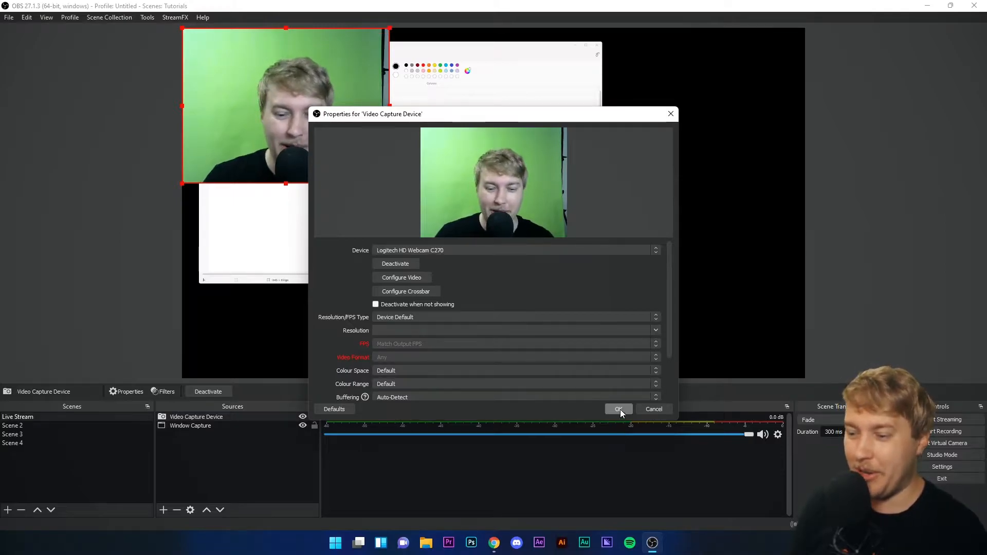
click(619, 409)
- Shrink the webcam source and place it in the canvas's upper-right corner, clear of the Paint capture
mouse_move(390, 29)
mouse_down()
mouse_move(268, 108)
mouse_move(764, 236)
mouse_move(581, 161)
mouse_move(433, 136)
mouse_up()
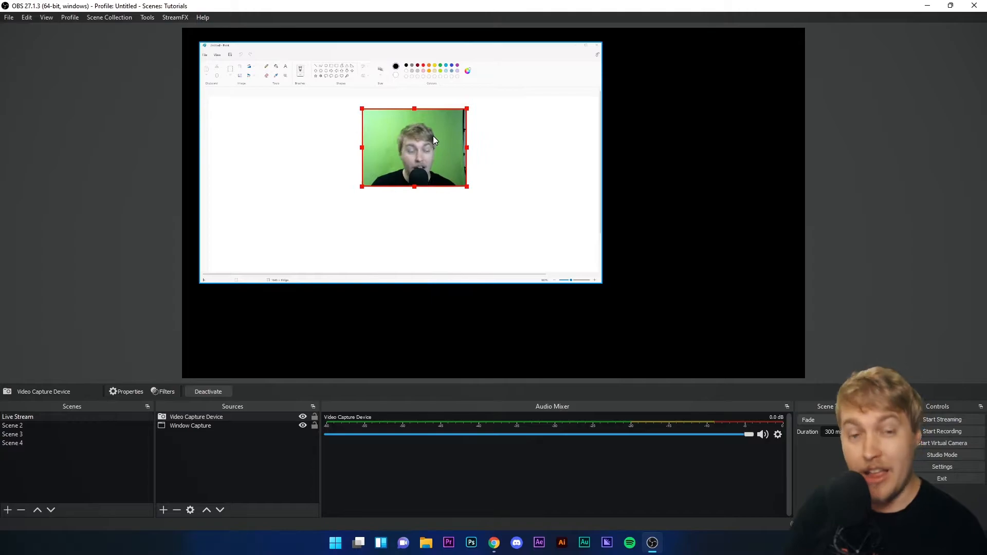
click(185, 426)
click(186, 418)
mouse_move(422, 155)
mouse_down()
mouse_move(539, 194)
mouse_move(653, 177)
mouse_move(597, 157)
mouse_up()
mouse_move(676, 193)
mouse_down()
mouse_move(690, 235)
mouse_move(717, 105)
mouse_move(737, 85)
mouse_move(731, 72)
mouse_up()
- Enlarge the Paint window capture to fill the space beside the webcam, aligning its upper edge with the webcam's
click(535, 260)
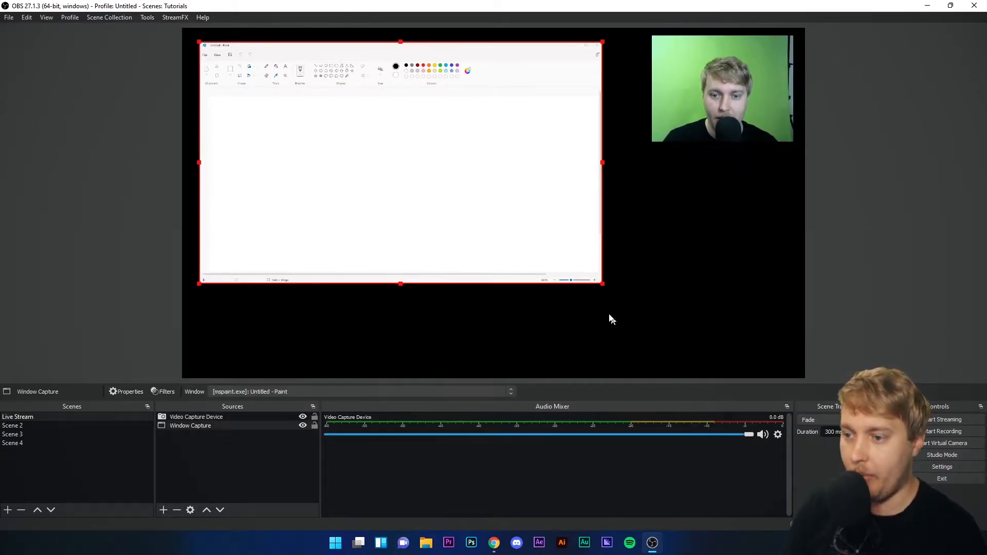
mouse_move(602, 284)
mouse_down()
mouse_move(656, 313)
mouse_move(576, 285)
mouse_up()
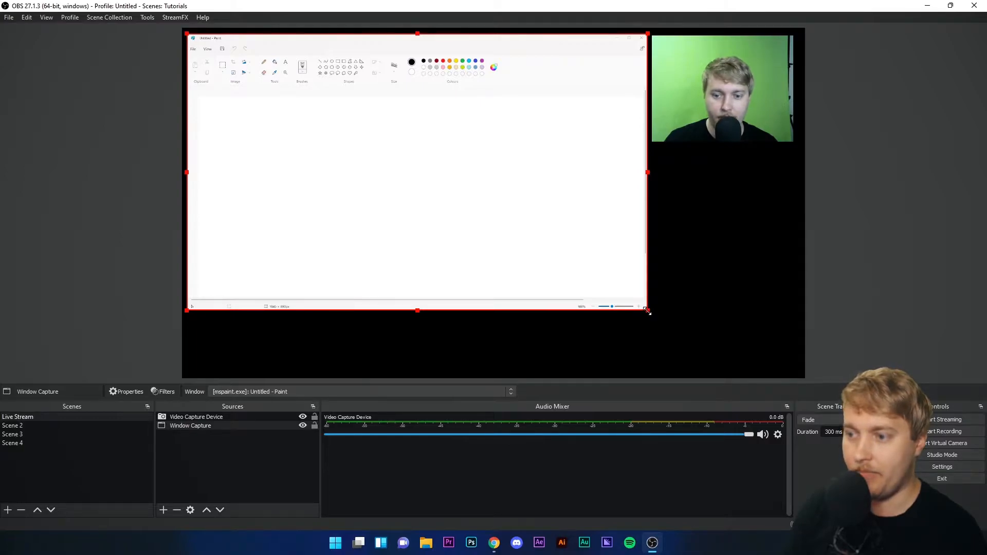
drag(647, 310, 643, 306)
drag(615, 289, 616, 290)
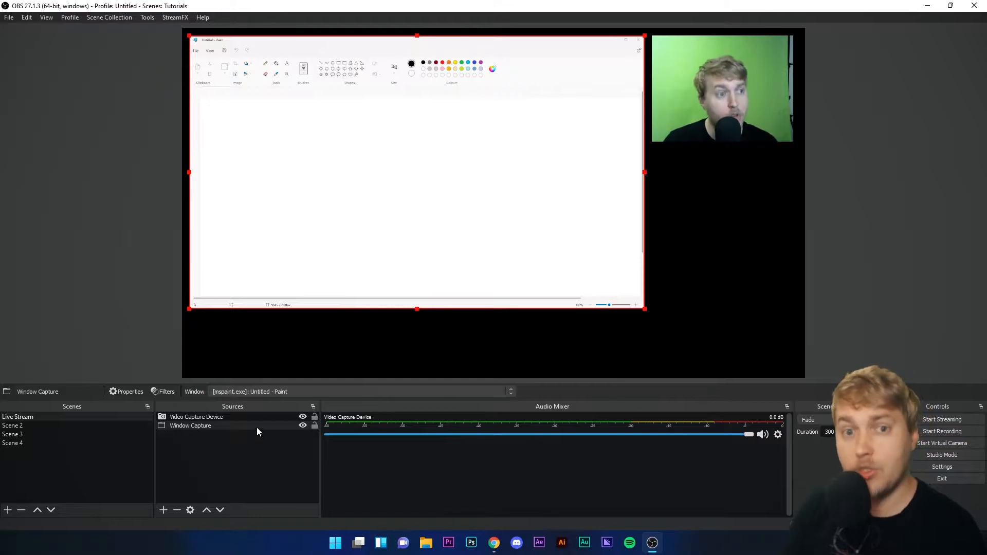
- Add a new Audio Input Capture source using the Line In (Realtek(R) Audio) device
click(164, 510)
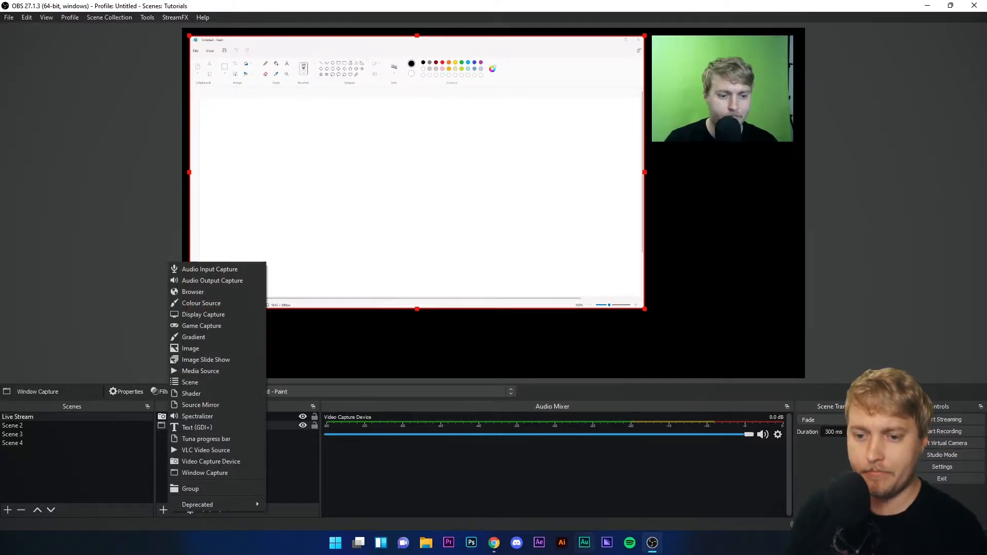
click(220, 270)
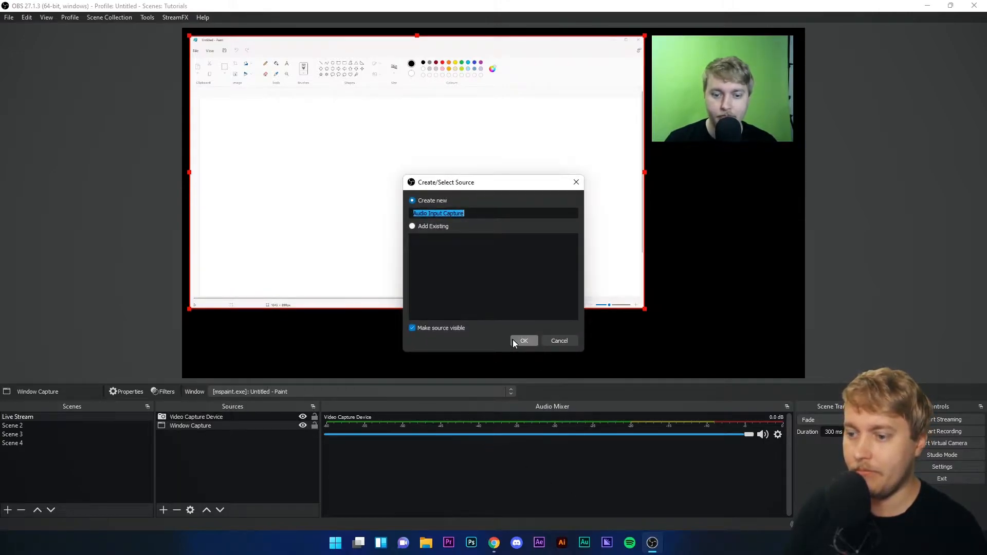
click(516, 341)
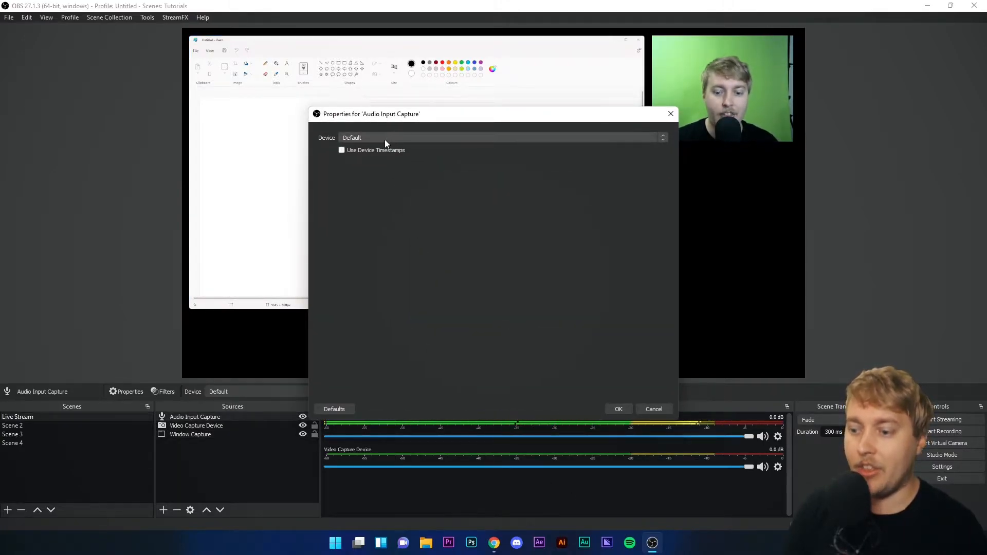
click(385, 140)
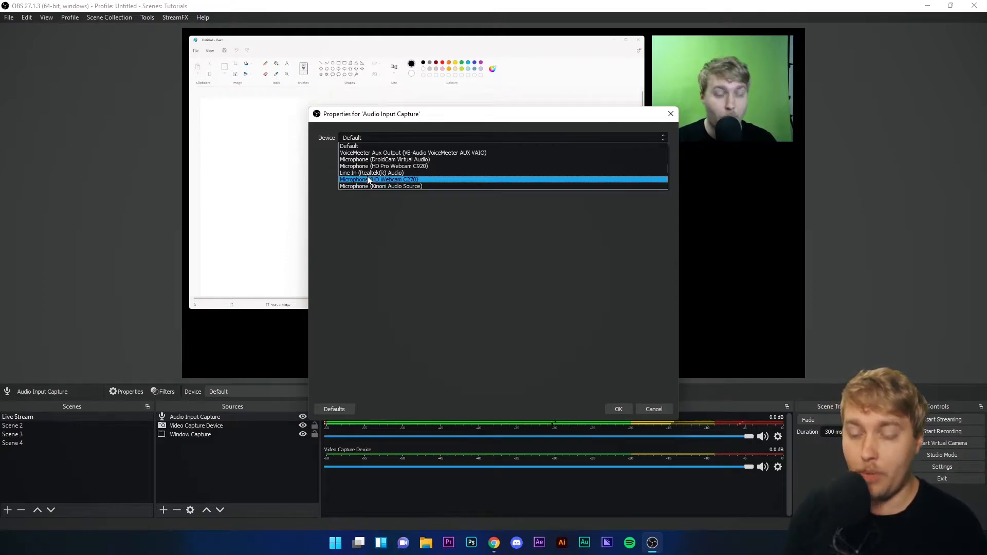
click(391, 173)
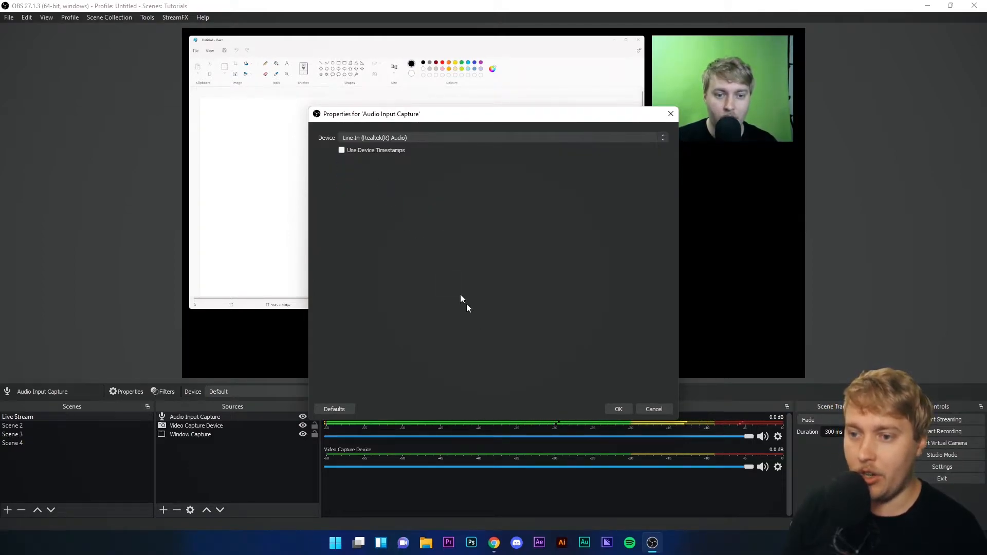
click(619, 408)
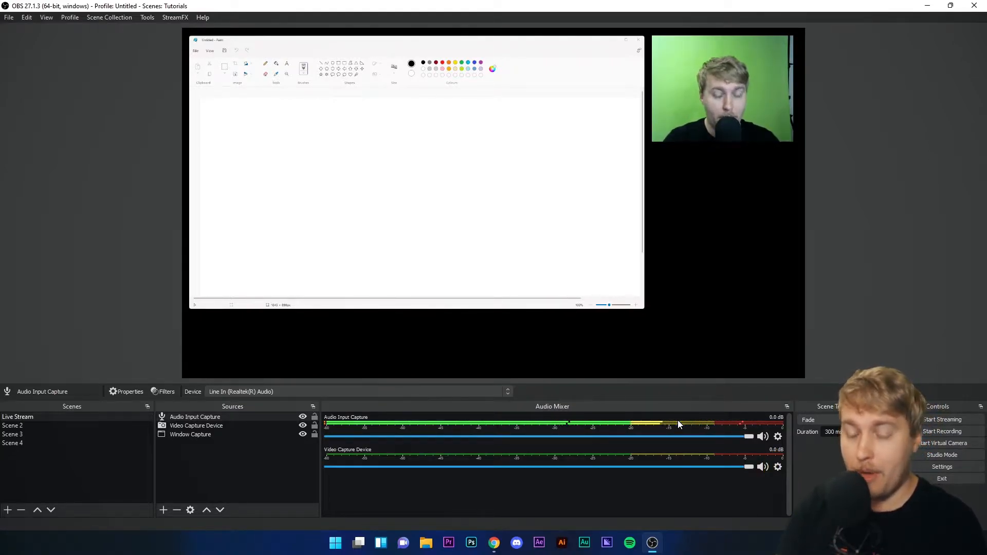
- Transform the Paint window capture to fill the whole canvas, then shift it slightly past the canvas's left edge
mouse_move(766, 96)
mouse_down()
mouse_move(738, 114)
mouse_move(766, 95)
mouse_up()
click(511, 167)
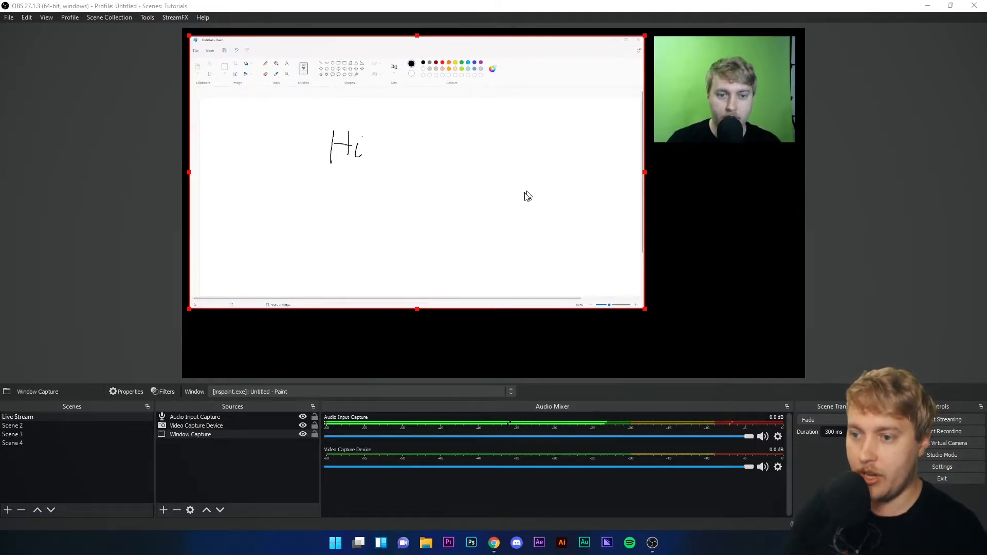
drag(509, 214, 500, 205)
right_click(509, 214)
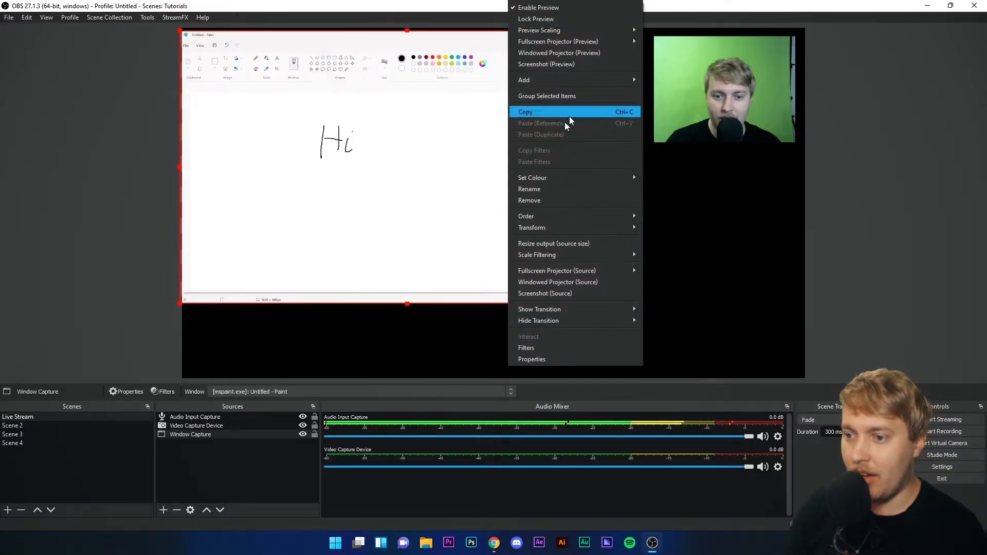
mouse_move(533, 229)
click(702, 343)
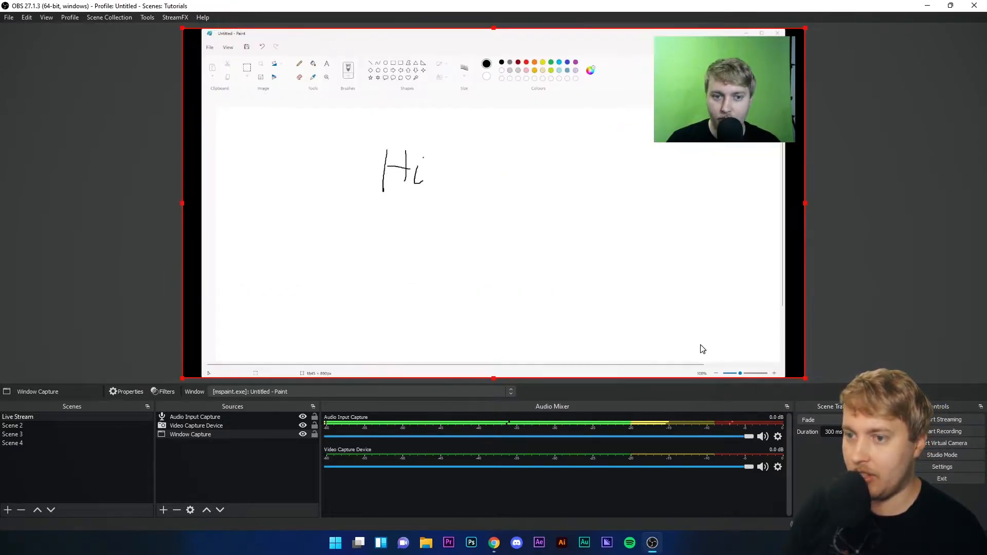
drag(414, 196, 399, 196)
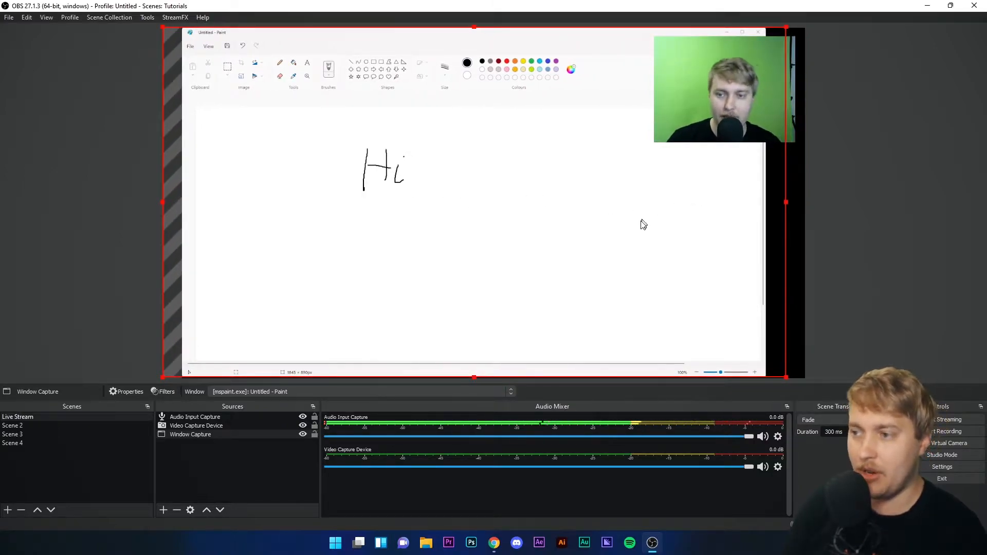
- Move the webcam source down along the canvas's right edge so it slightly overhangs the edge, then deselect it
drag(749, 103, 763, 228)
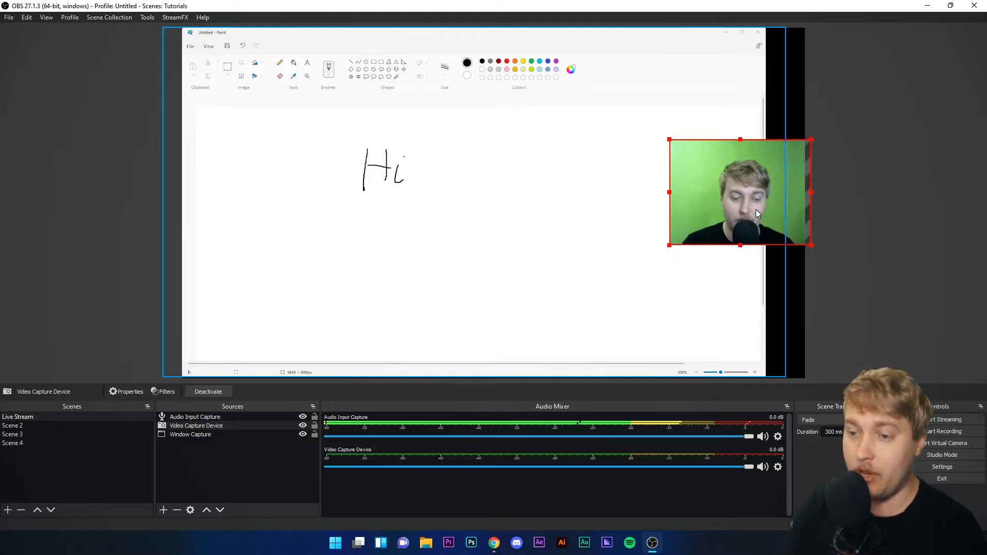
click(928, 194)
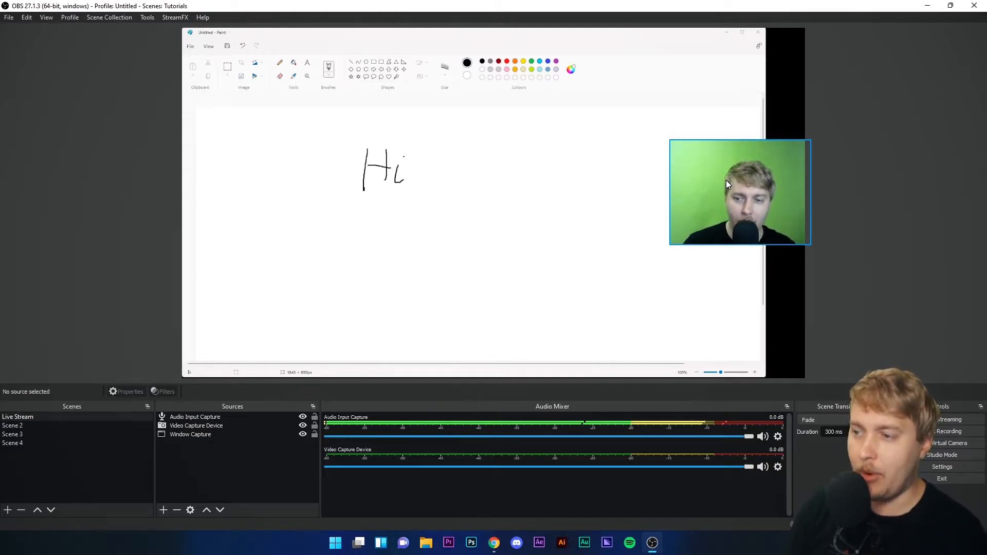
mouse_move(724, 183)
mouse_down()
mouse_move(688, 211)
mouse_move(751, 211)
mouse_move(720, 202)
mouse_move(724, 187)
mouse_move(732, 192)
mouse_up()
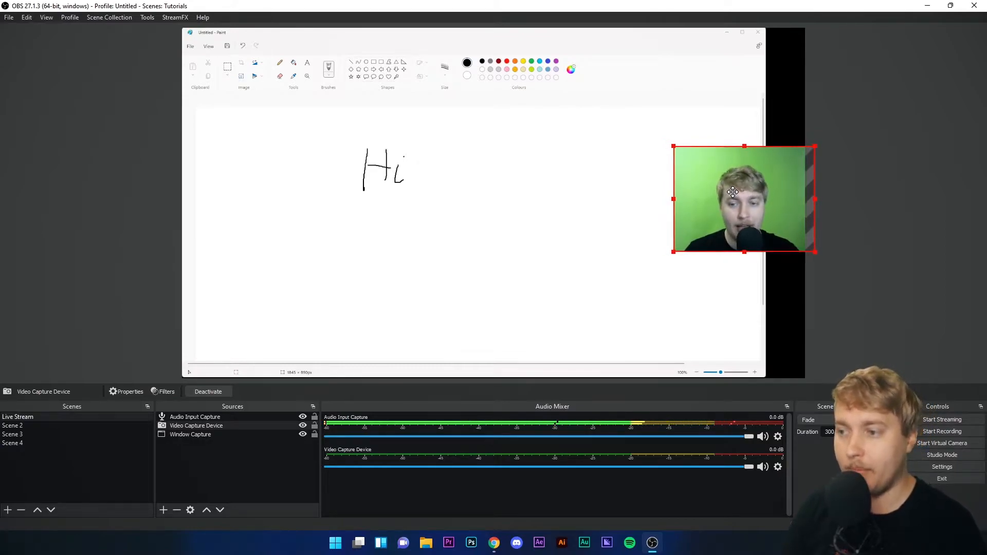
click(882, 287)
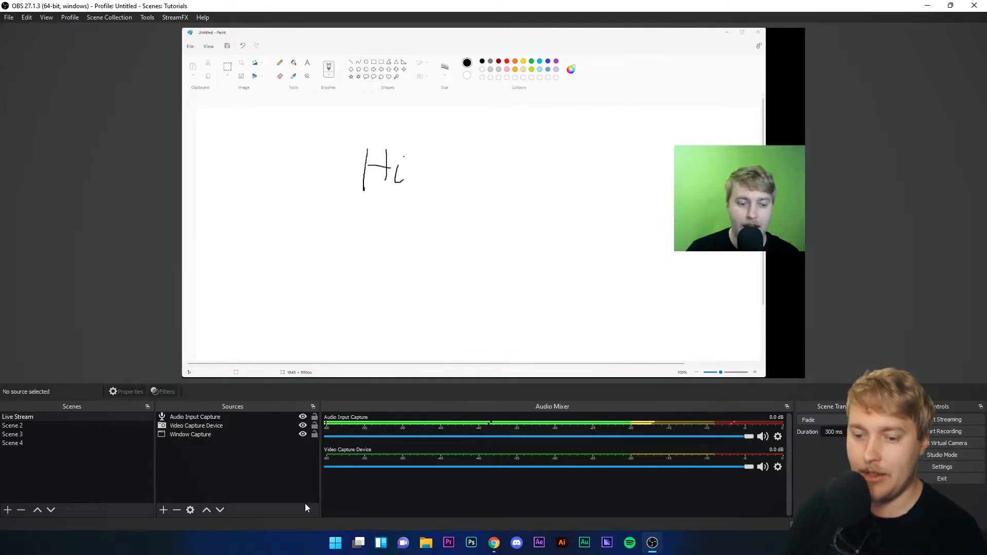
- Add a new Colour Source and set its colour to orange (#ff5500)
click(163, 510)
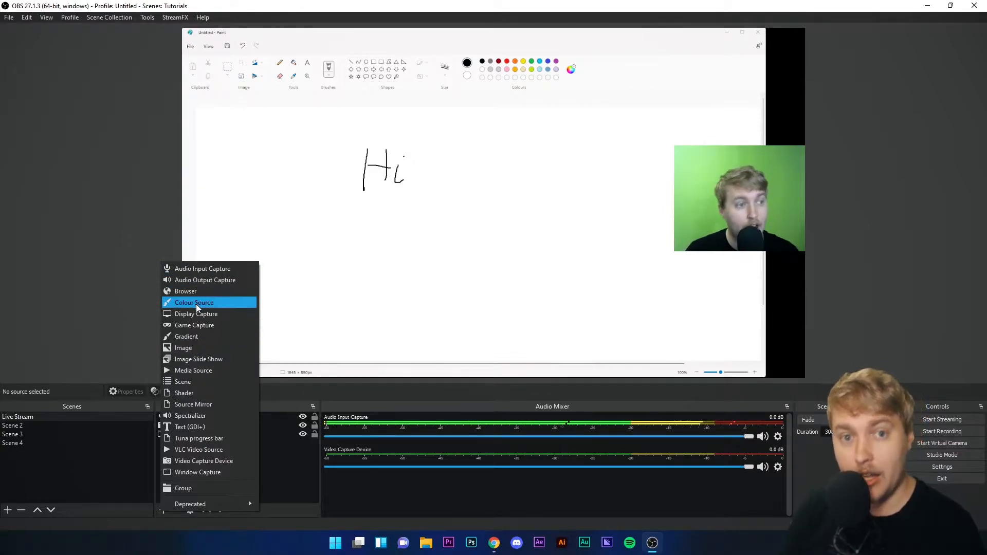
click(221, 513)
click(165, 509)
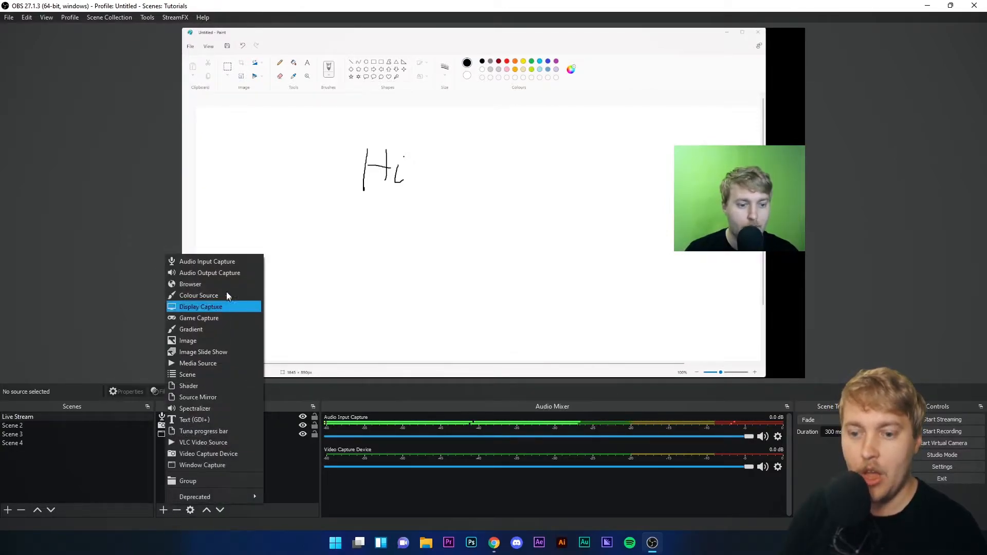
click(199, 296)
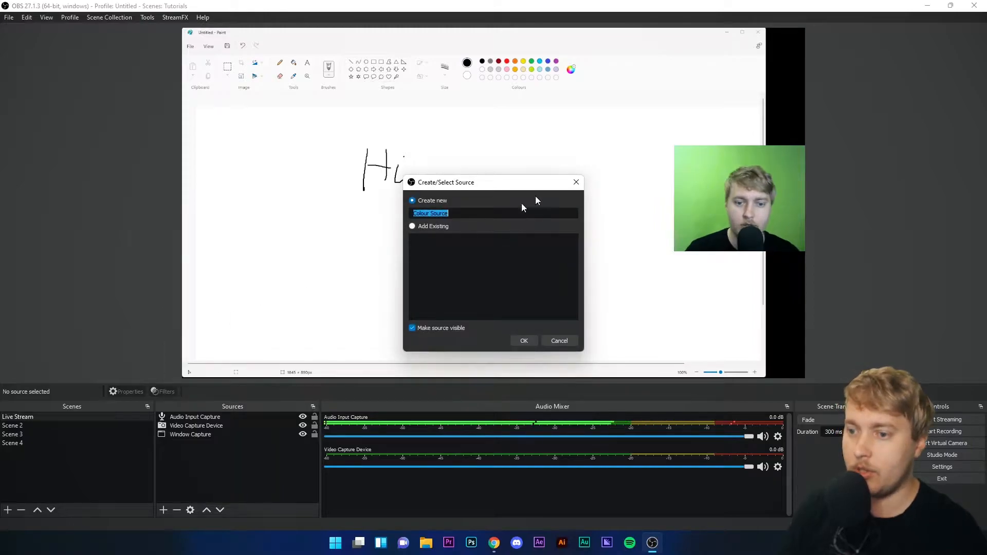
click(524, 339)
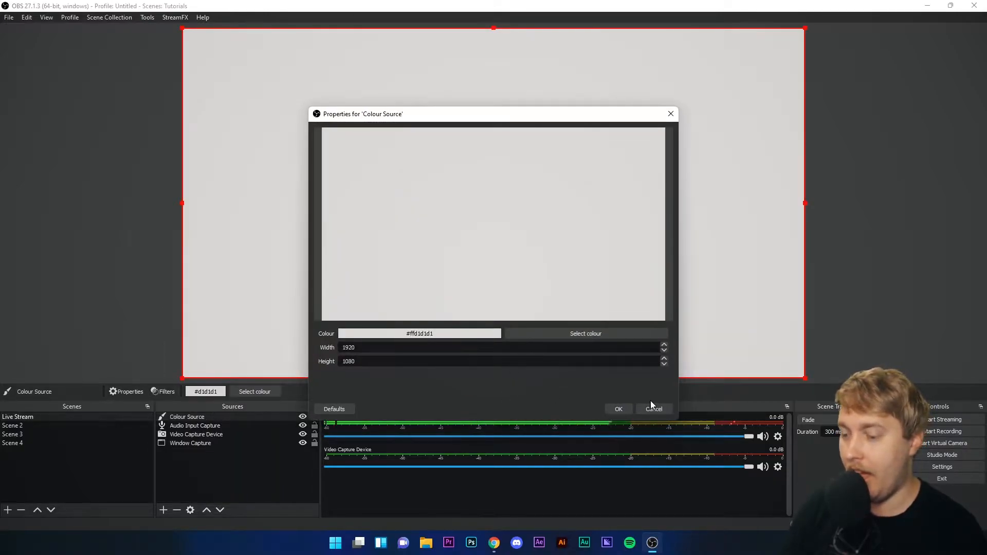
click(537, 334)
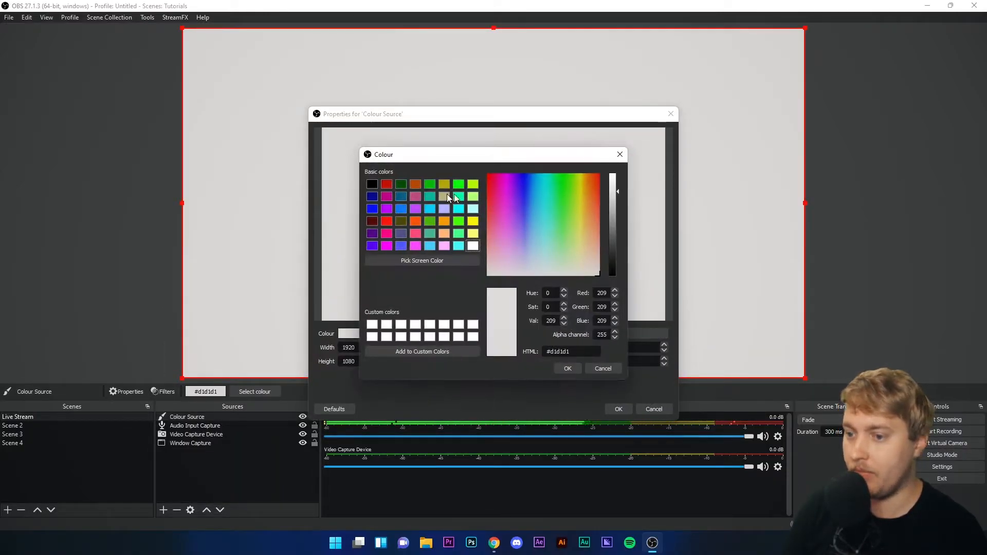
click(415, 222)
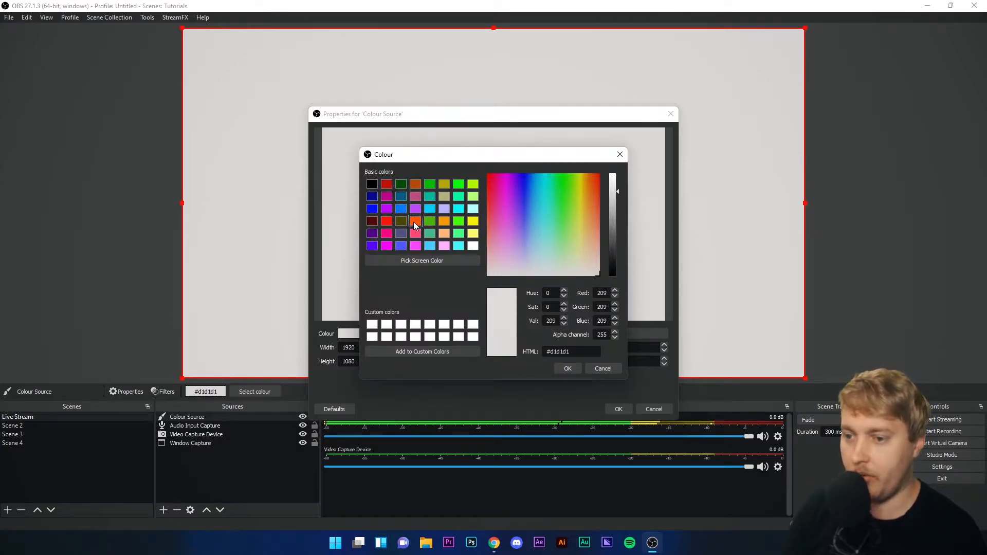
click(568, 369)
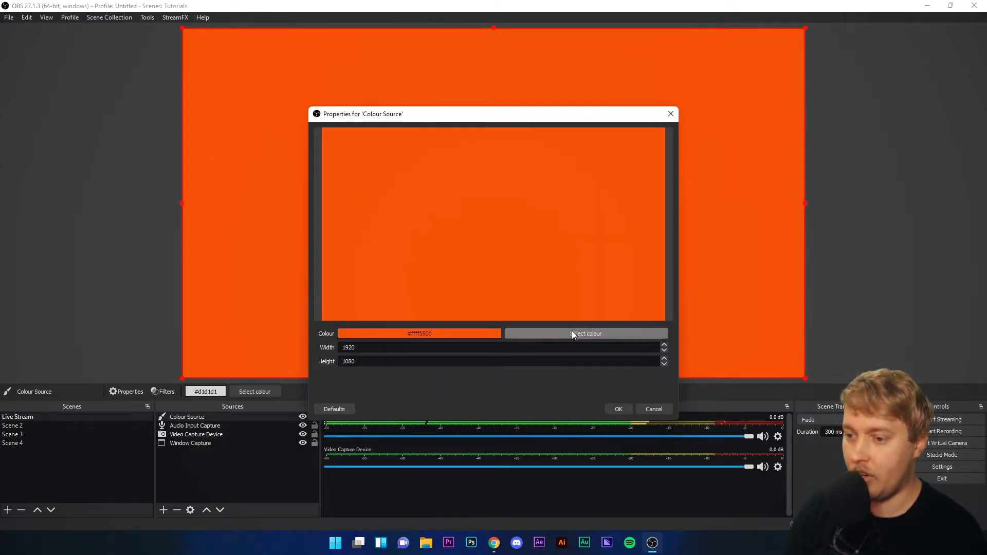
click(618, 409)
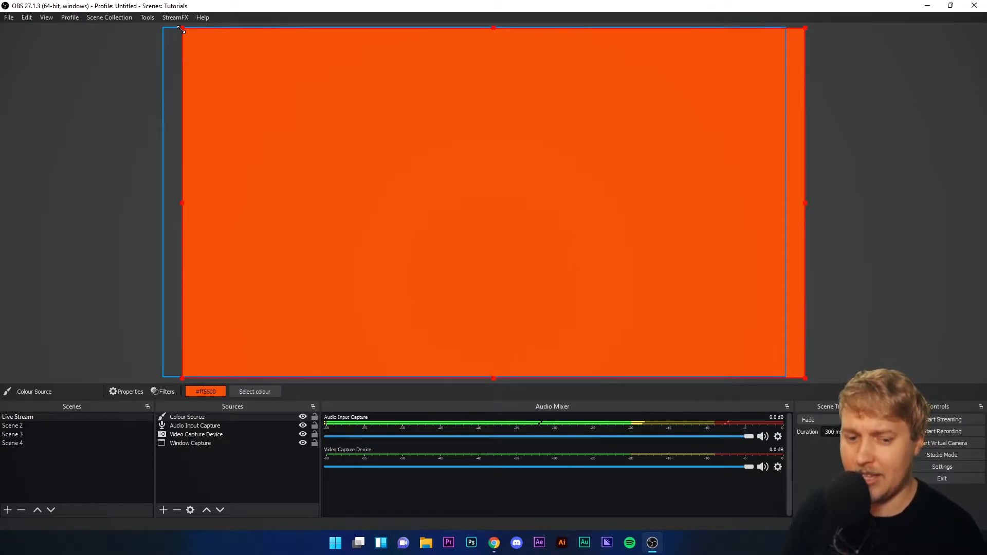
- Shrink the orange colour source to a small rectangle and order it beneath the webcam but above the Paint capture
mouse_move(182, 29)
mouse_down()
mouse_move(502, 236)
mouse_move(695, 337)
mouse_move(469, 168)
mouse_move(521, 201)
mouse_up()
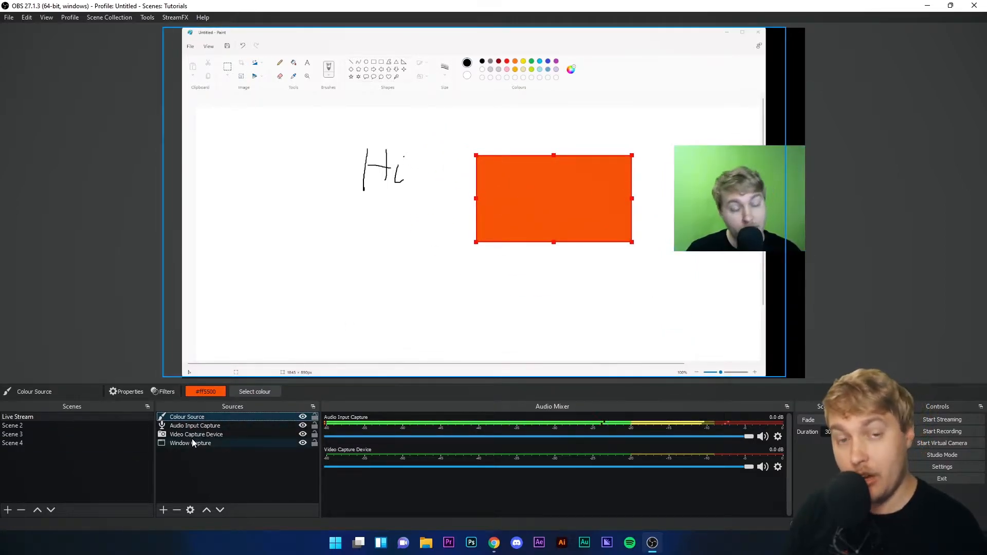
click(220, 511)
click(220, 510)
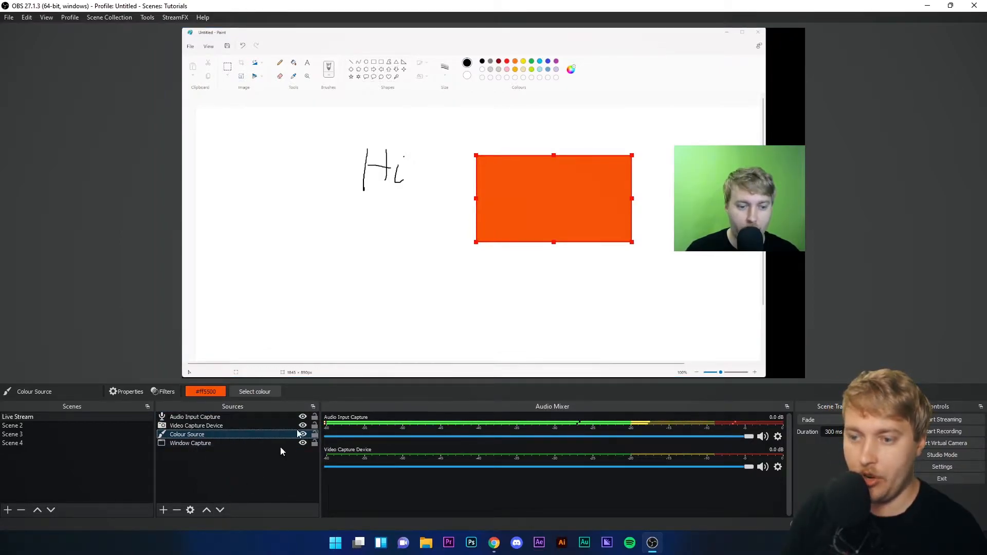
- Place the orange rectangle behind the webcam and enlarge it to form a thin border around the webcam picture
drag(519, 204, 715, 188)
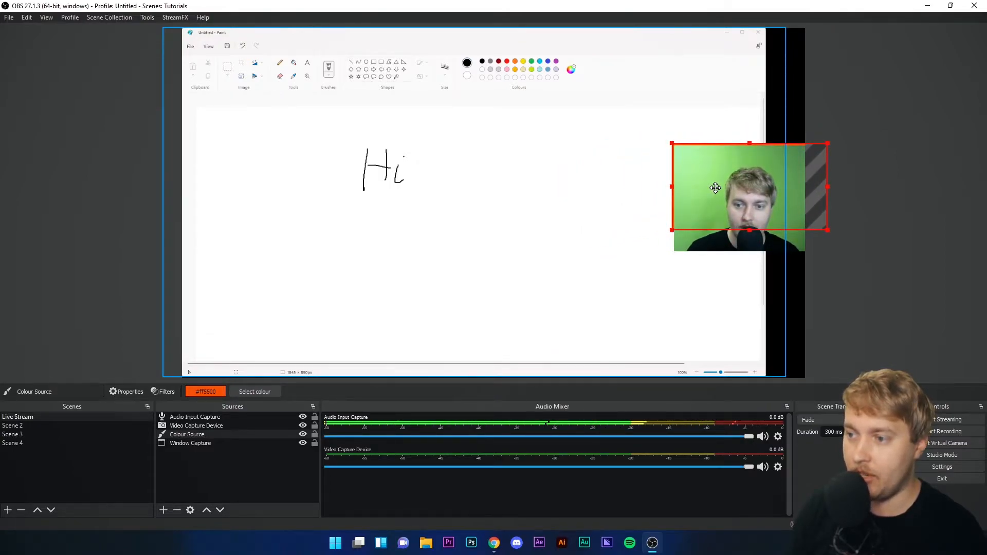
mouse_move(671, 231)
mouse_down()
mouse_move(630, 256)
mouse_move(683, 230)
mouse_up()
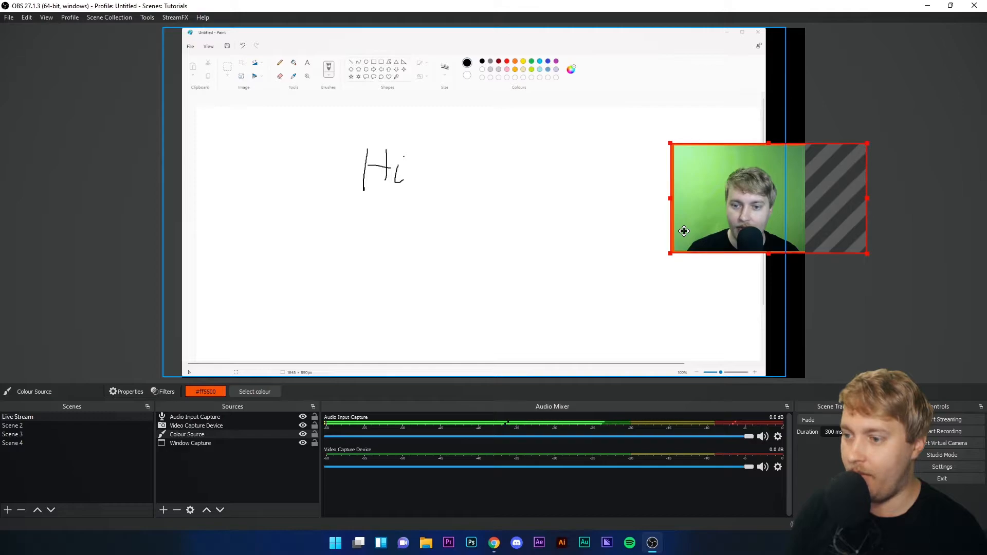
click(918, 320)
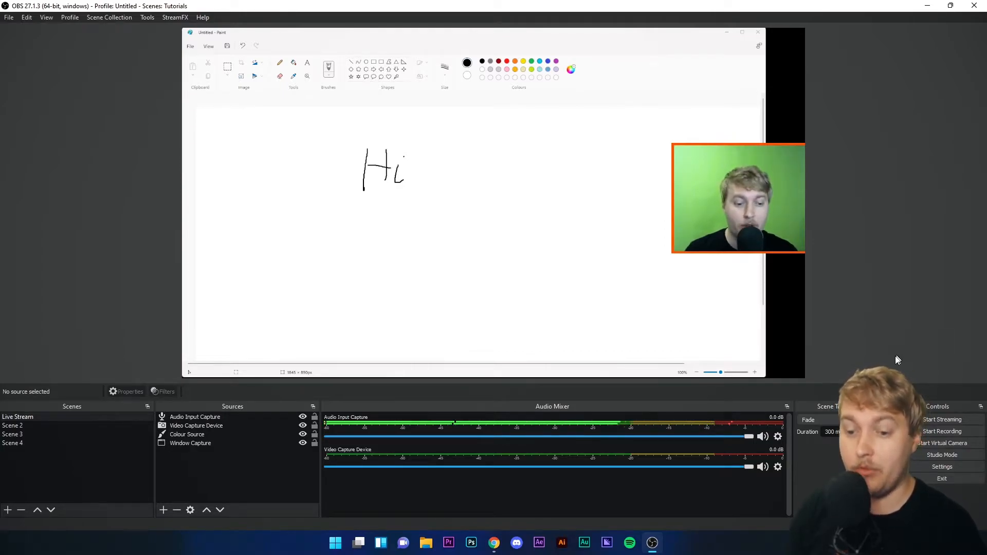
- Add a new Gradient source to the Live Stream scene
click(163, 510)
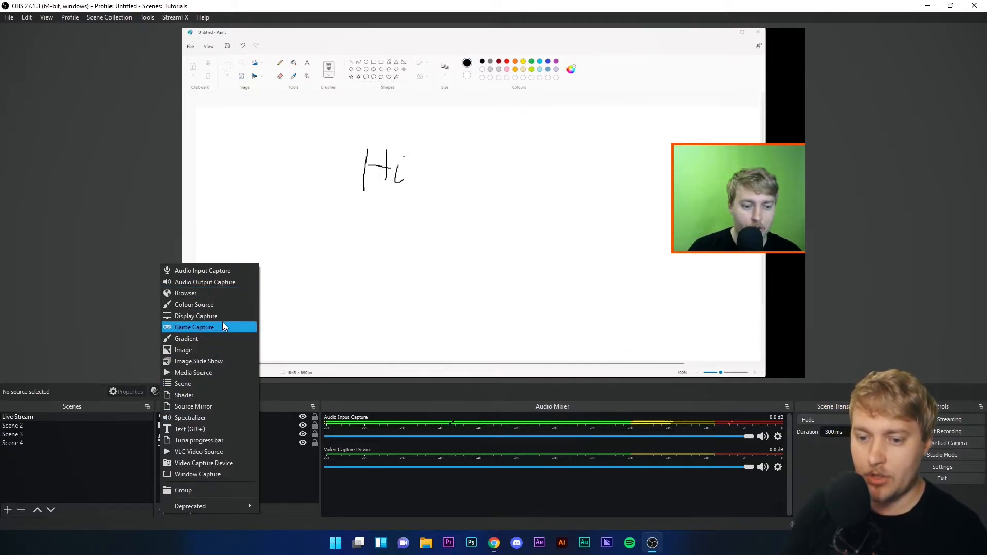
click(190, 339)
click(523, 339)
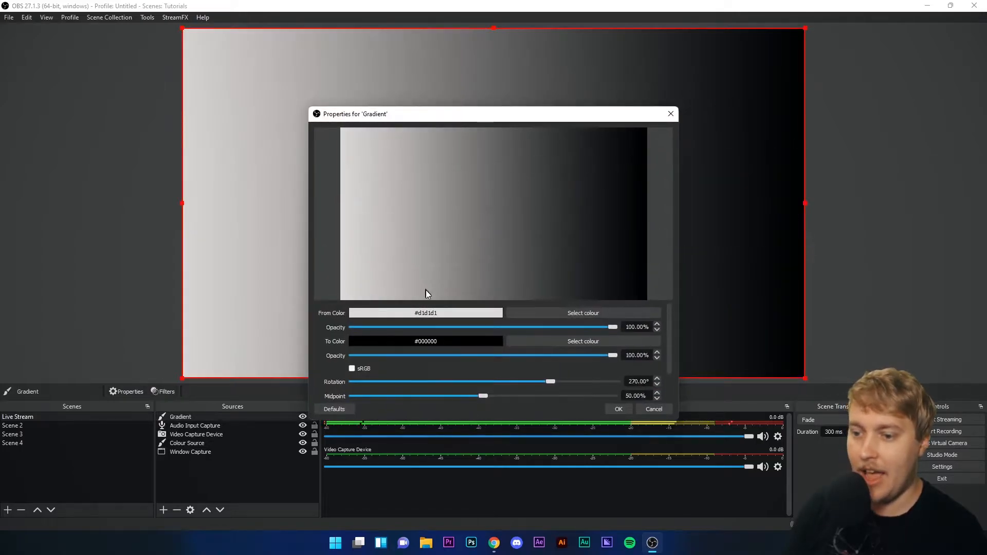
- Set the gradient's From Color to light blue (#00aaff)
click(552, 312)
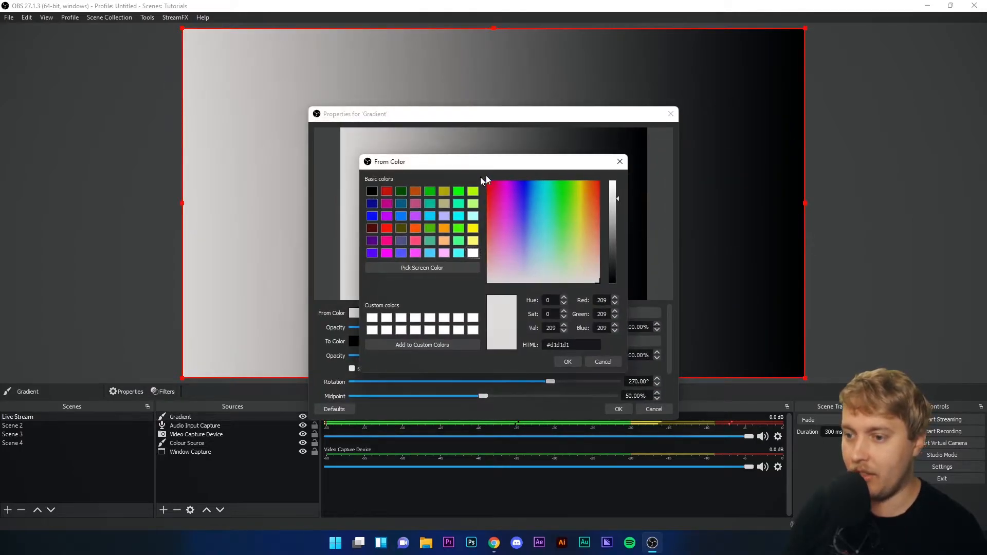
click(429, 216)
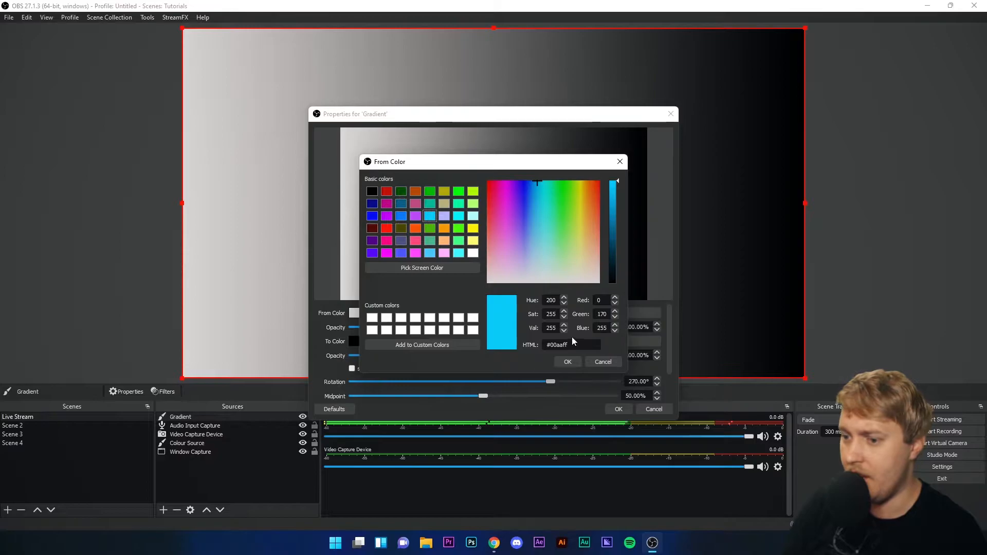
click(568, 362)
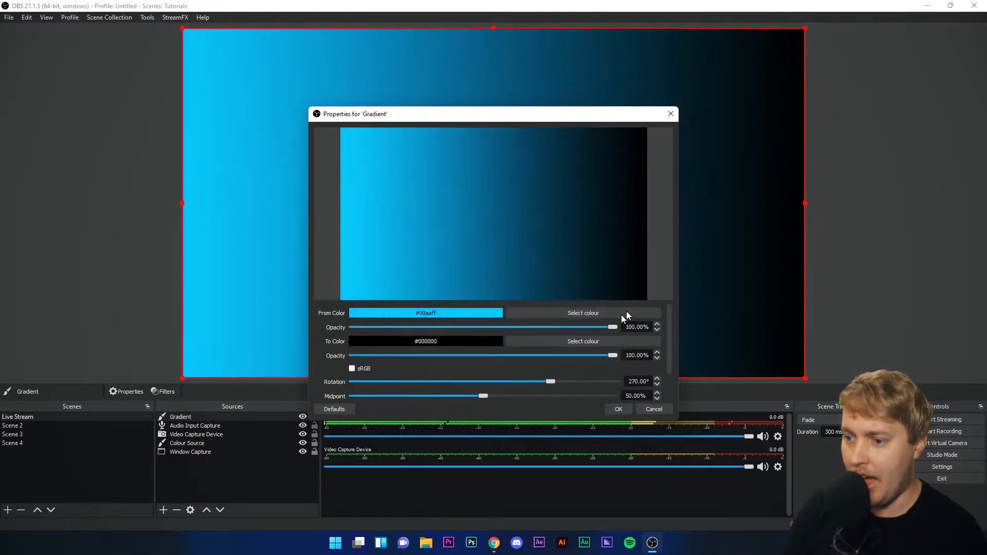
- Set the gradient's From Color to magenta (#ff00ff)
click(564, 314)
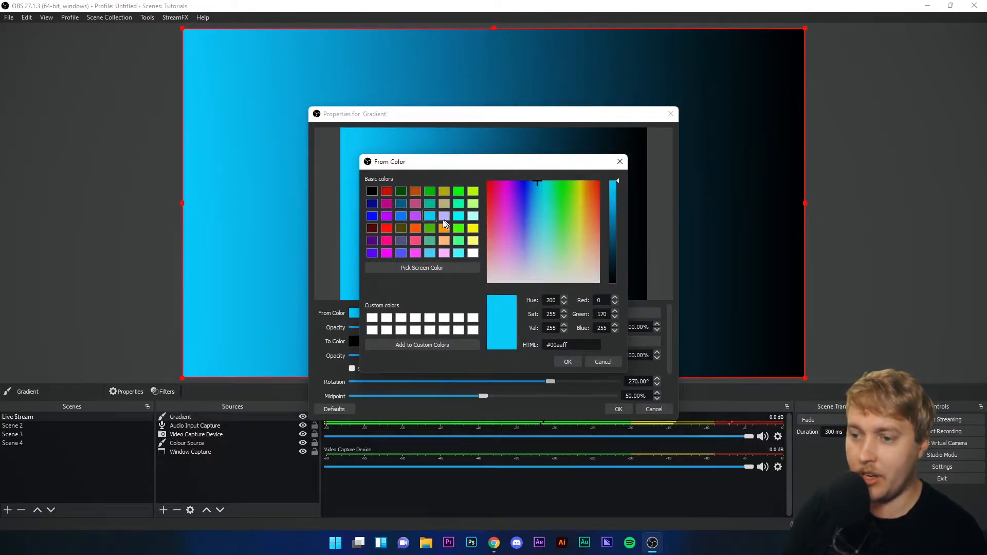
click(386, 253)
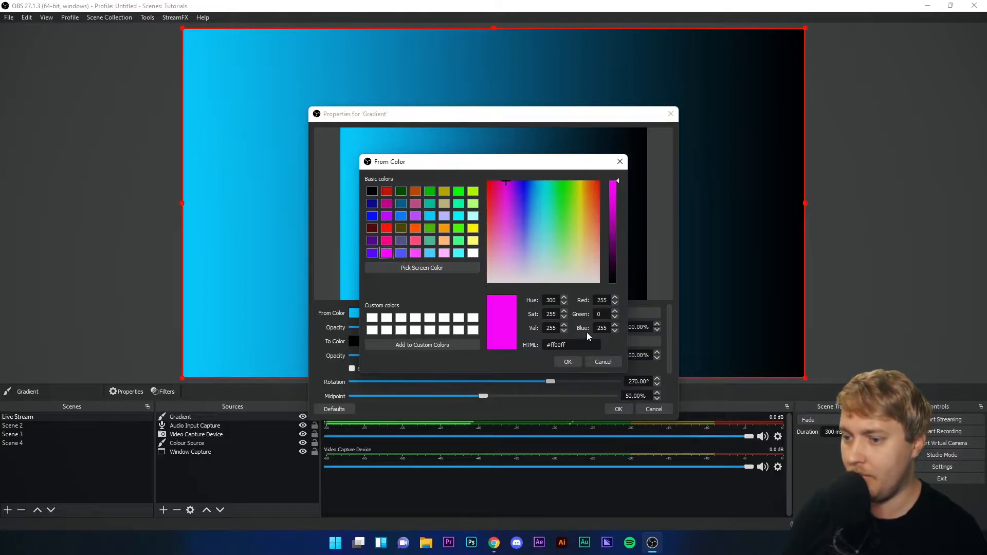
click(569, 362)
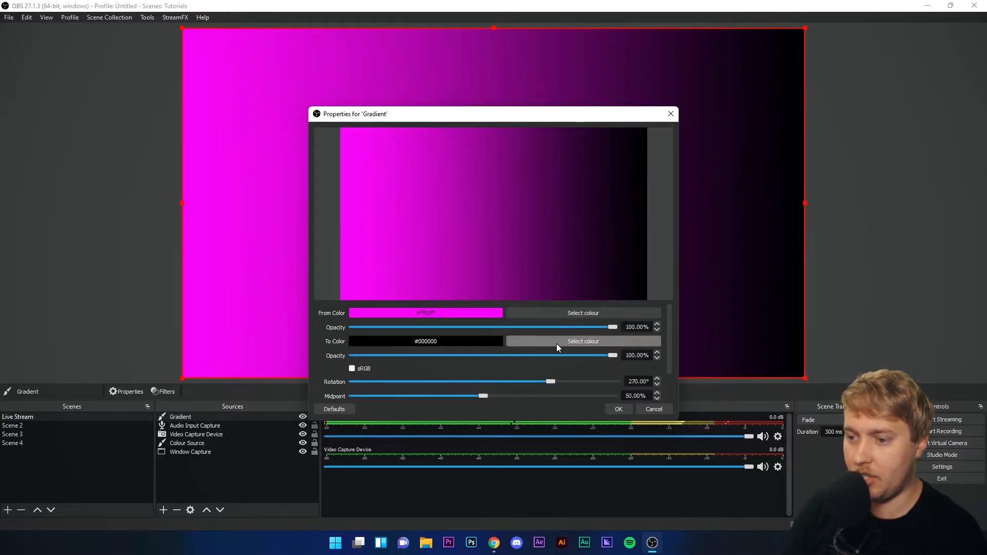
- Set the gradient's To Color to light blue (#00aaff) and accept the gradient's properties
click(577, 343)
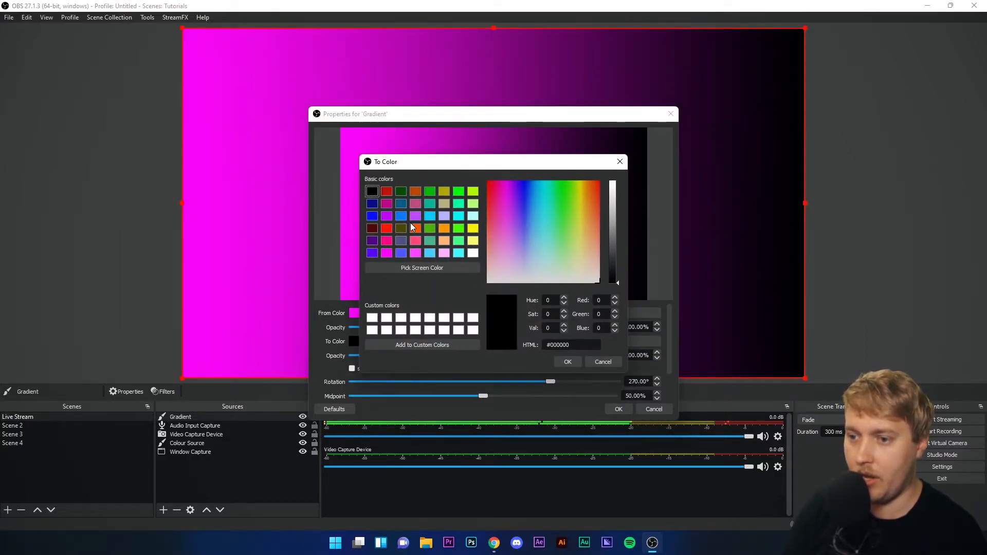
click(430, 217)
click(568, 362)
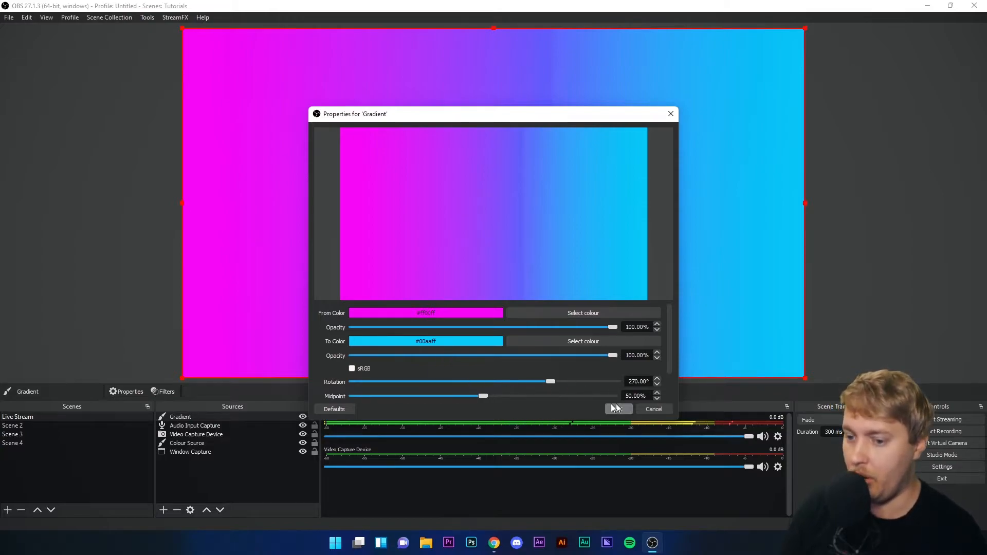
scroll(493, 369, down, 2)
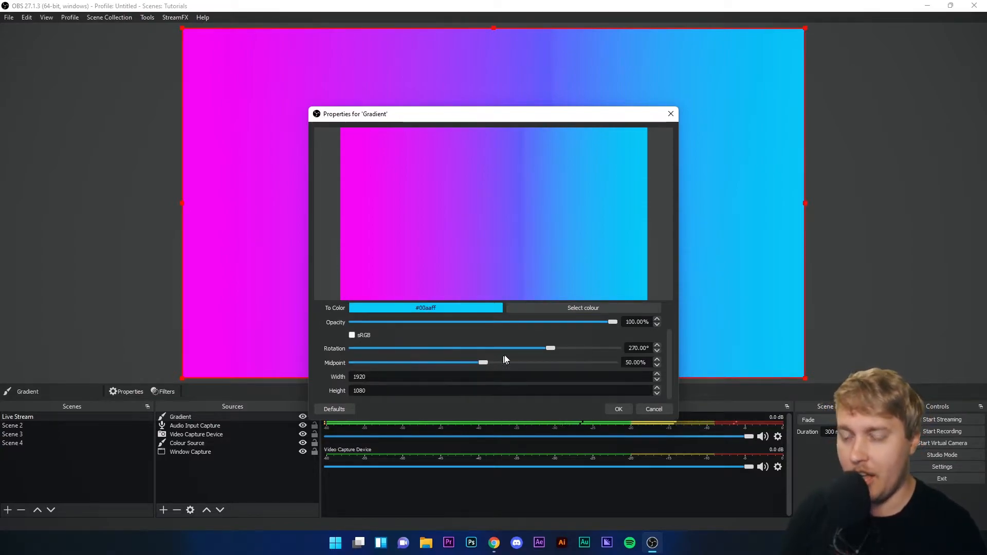
click(615, 407)
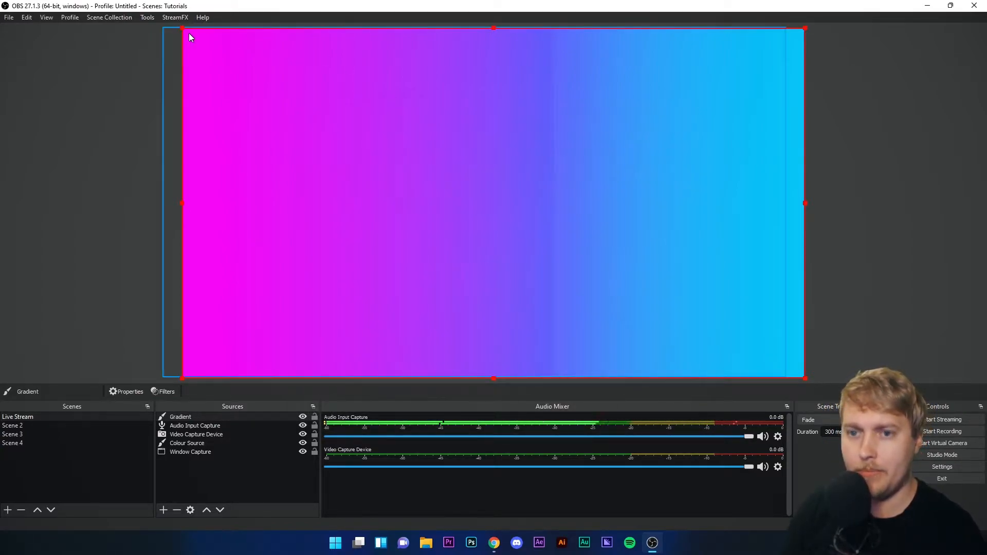
- Shrink the gradient to slightly larger than the webcam picture and place it directly behind the Video Capture Device as a border
drag(179, 28, 623, 277)
drag(669, 322, 719, 192)
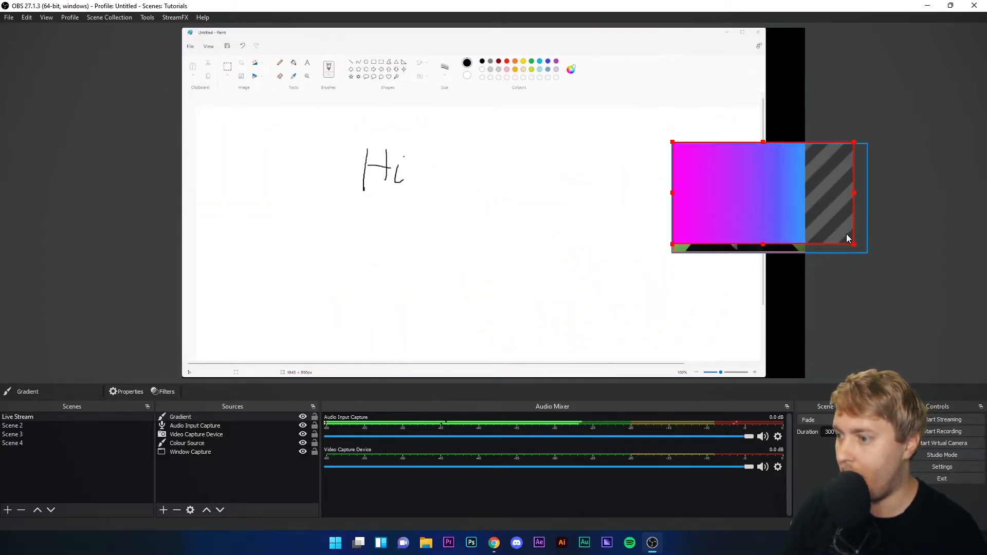
drag(855, 244, 875, 256)
drag(180, 418, 182, 440)
- Remove the Colour Source from the Live Stream scene
click(192, 443)
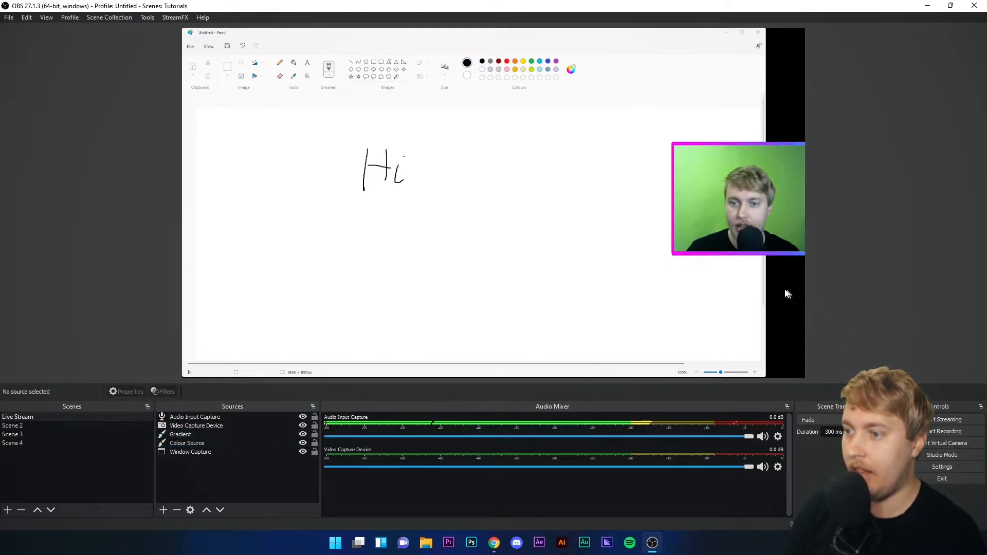
click(176, 509)
click(529, 283)
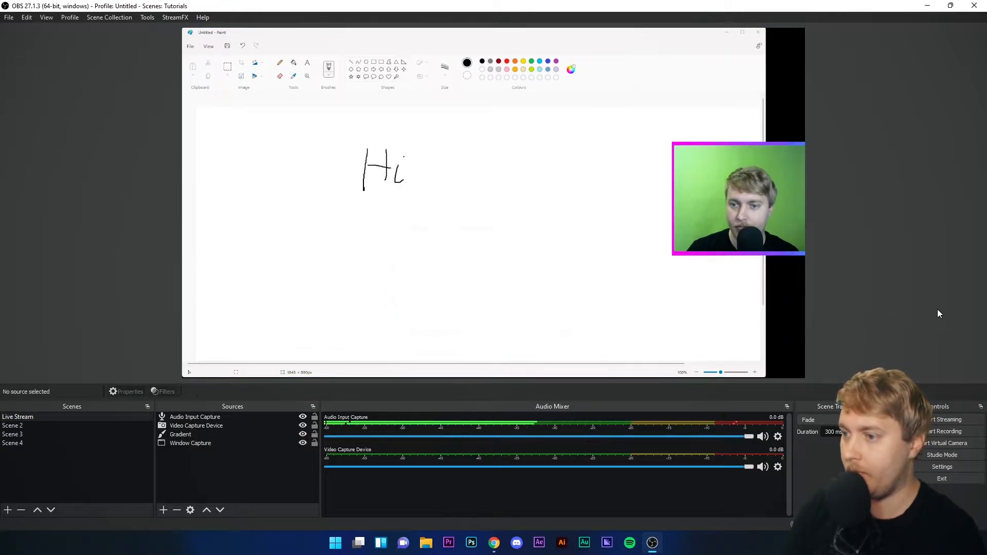
- Shift the gradient slightly to the left to thicken the border on the webcam's left side
click(214, 436)
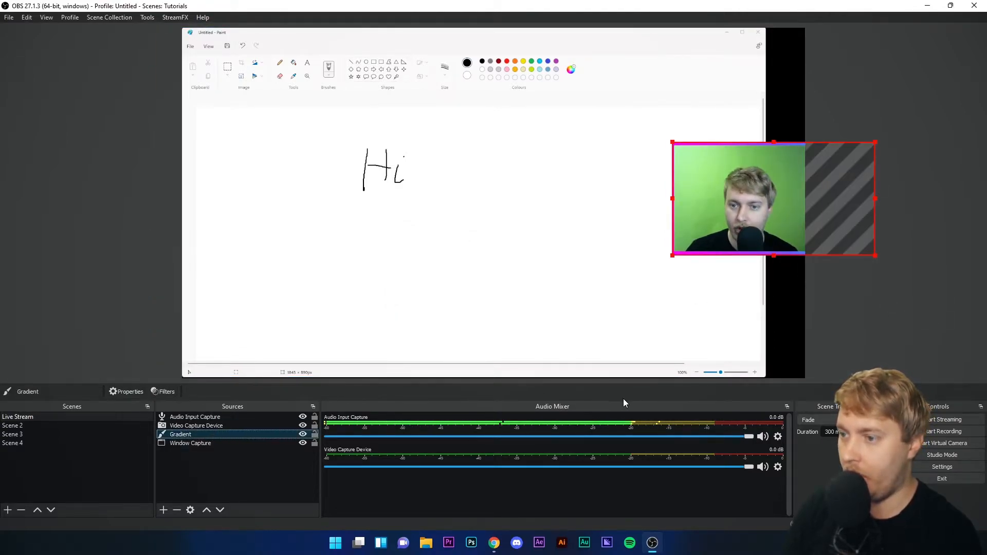
drag(862, 220, 859, 219)
click(892, 232)
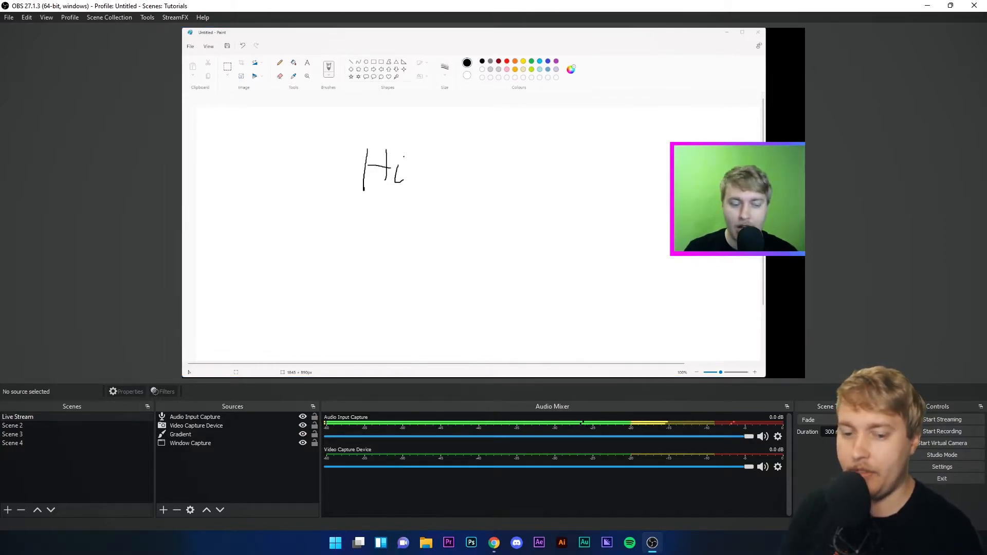
- Switch back and forth between the Live Stream scene and Scene 2 to compare them
click(18, 426)
click(16, 418)
click(20, 427)
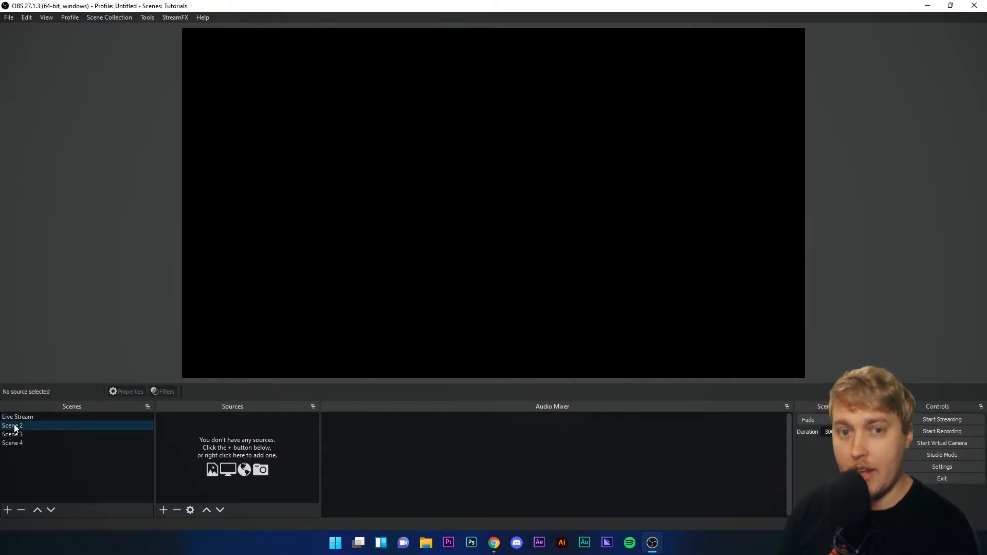
click(16, 418)
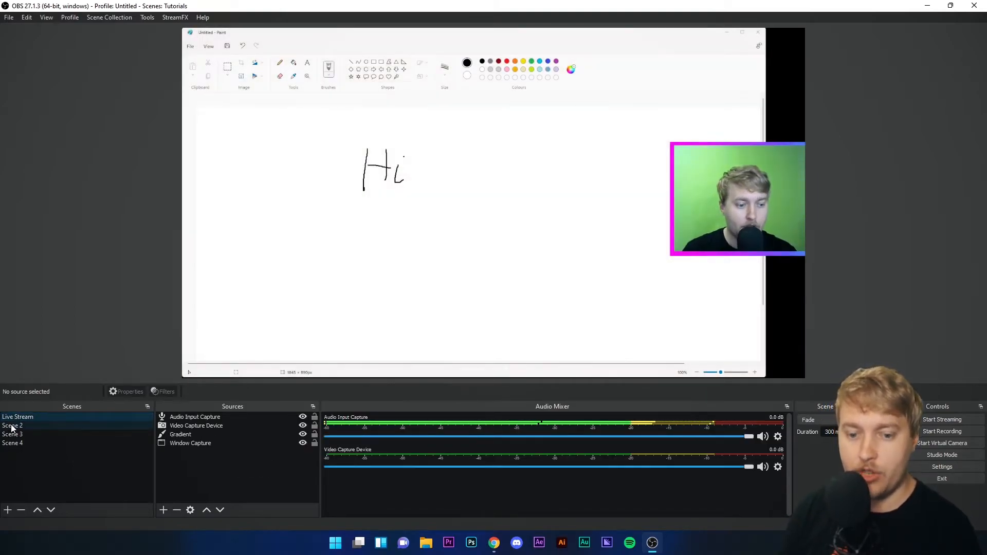
click(11, 427)
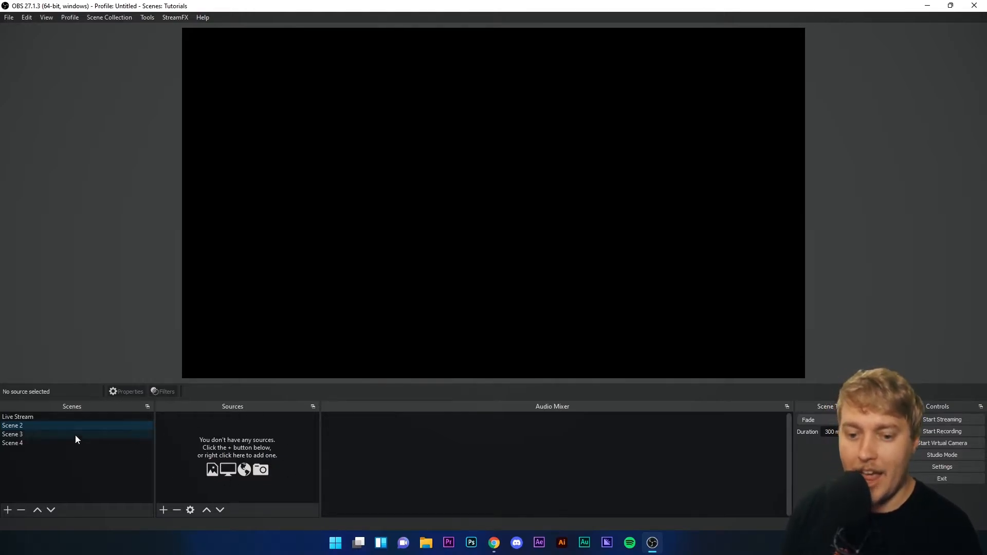
click(39, 417)
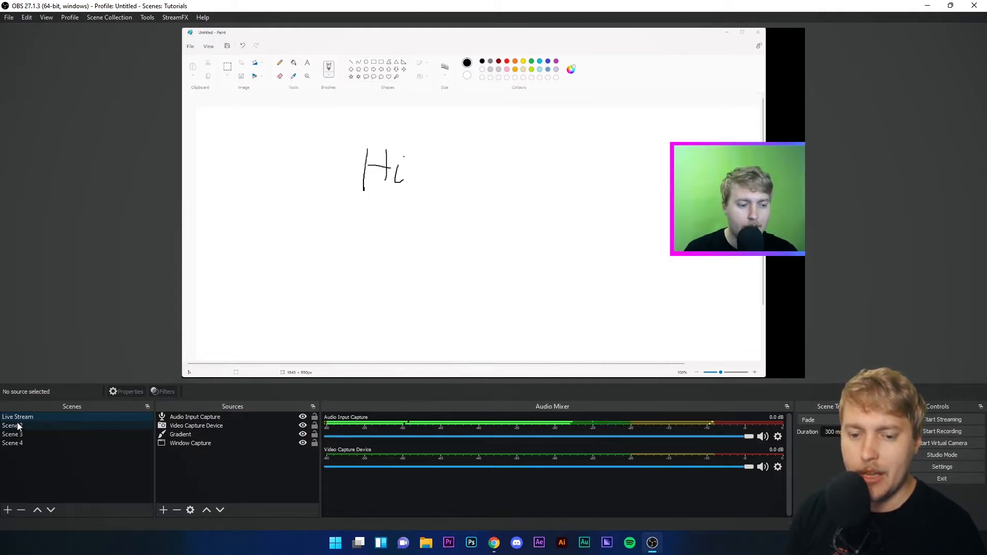
- Rename Scene 2 as "Stream Starting"
click(20, 426)
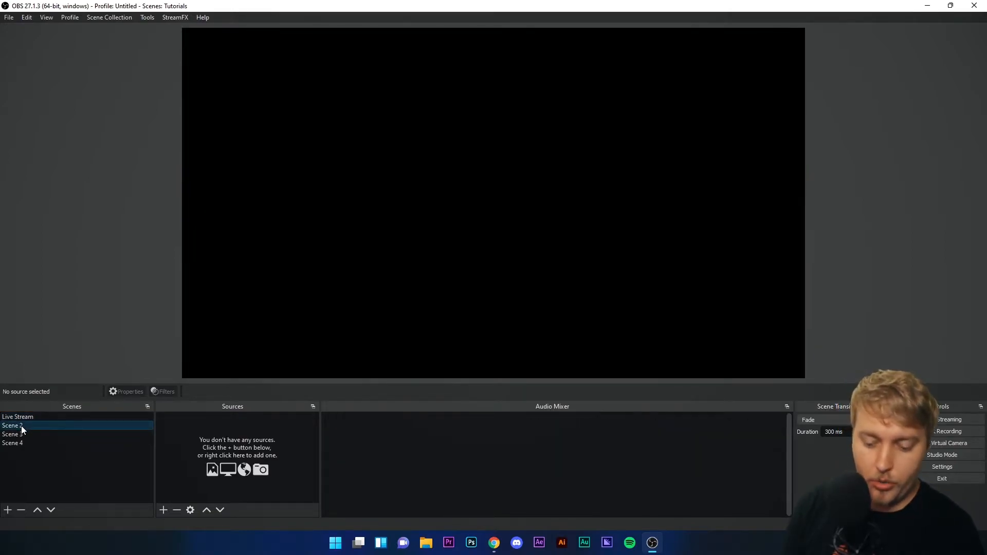
right_click(42, 425)
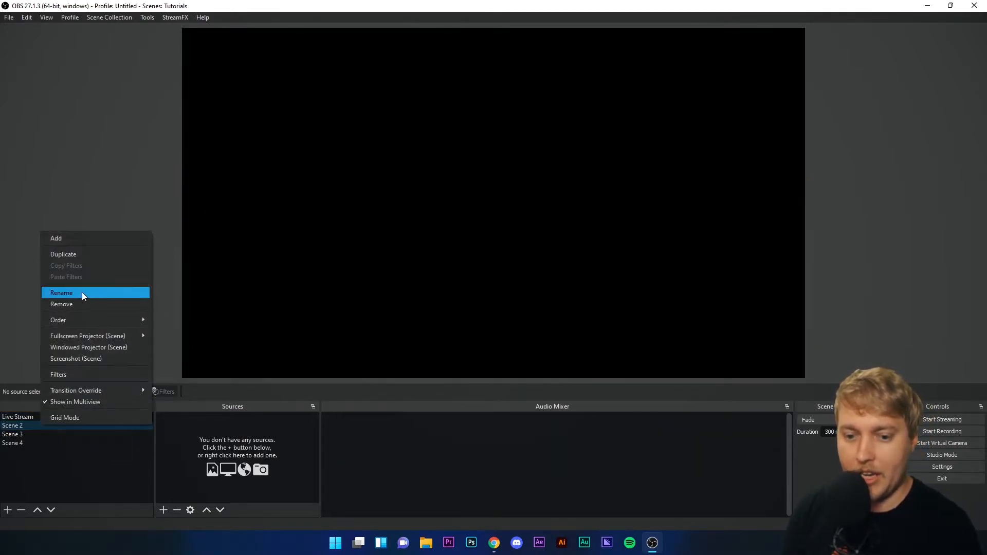
click(69, 294)
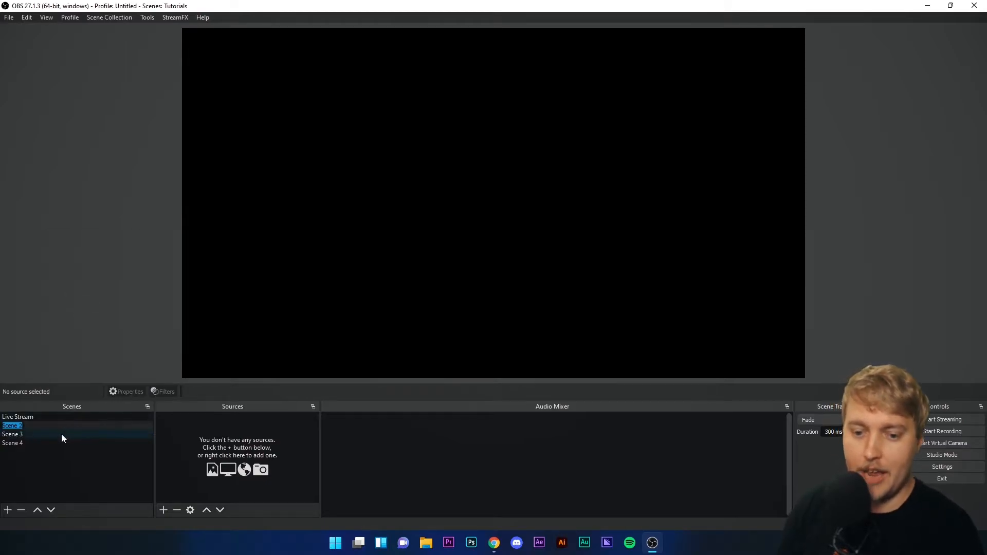
text(Stre)
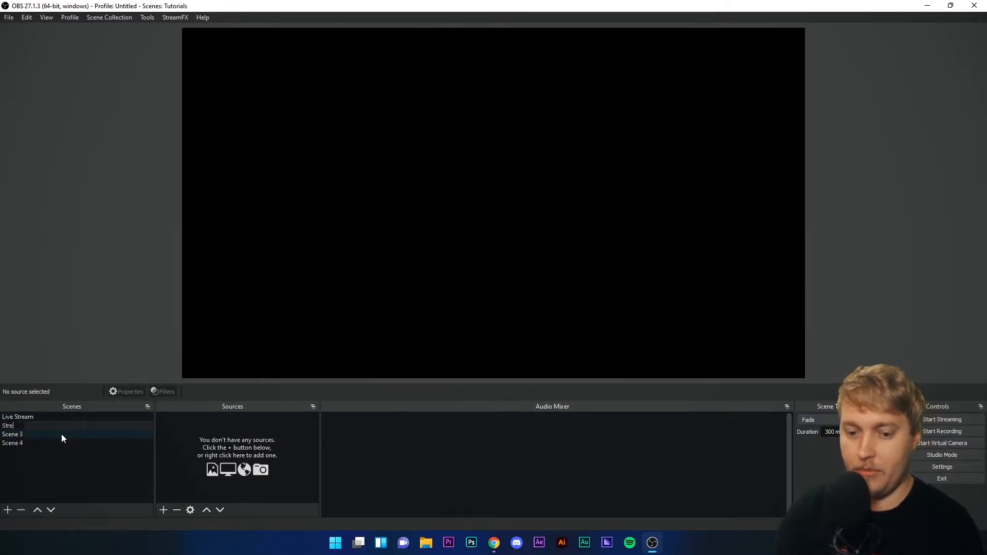
text(am Starting)
key(Return)
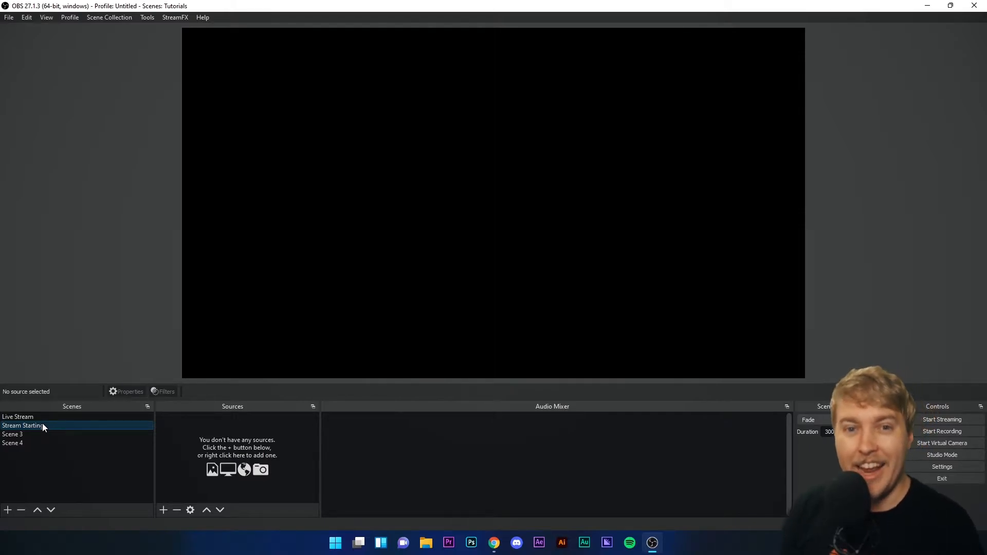
- Add a new Text (GDI+) source to the Stream Starting scene with the text "STREAM STARTING"
click(162, 511)
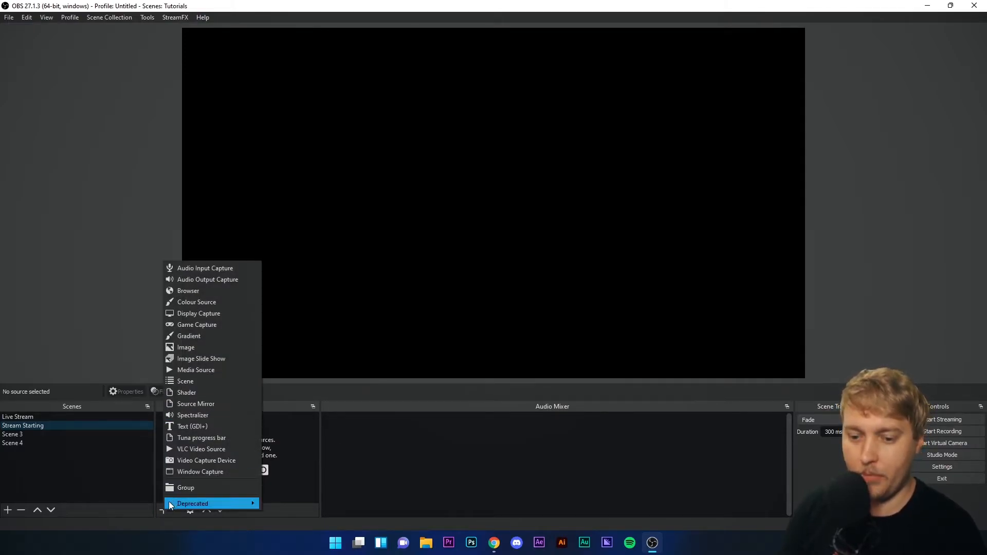
click(164, 512)
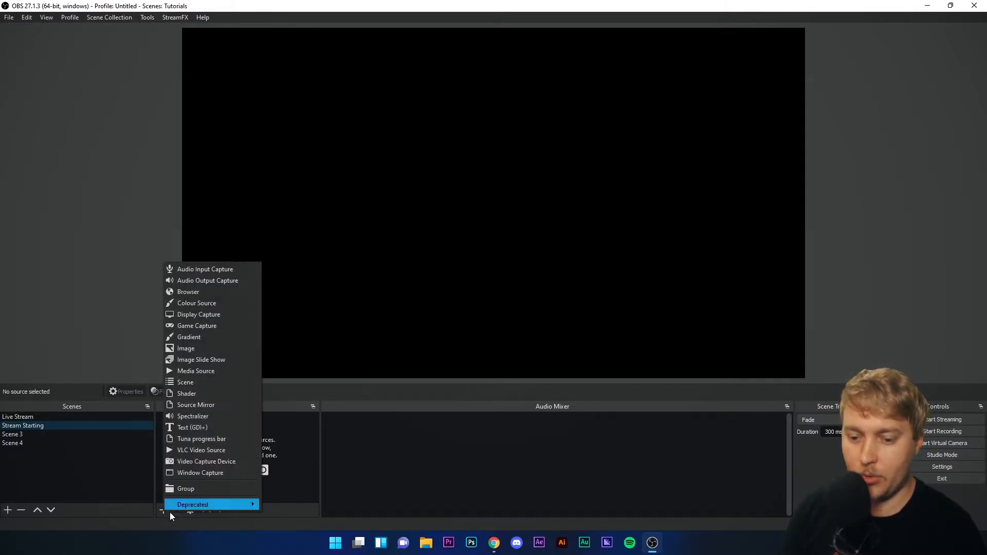
click(215, 427)
click(524, 341)
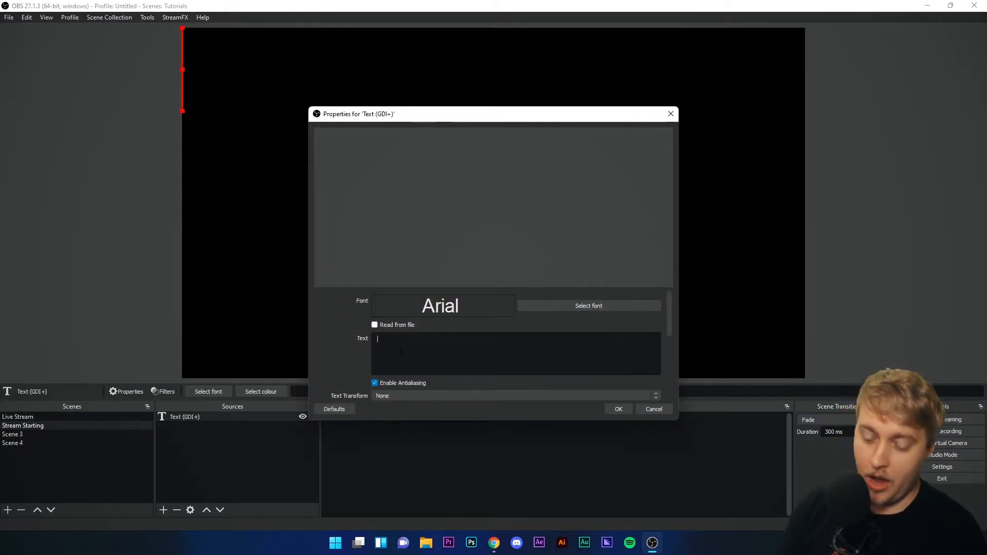
text(STREAM STAR)
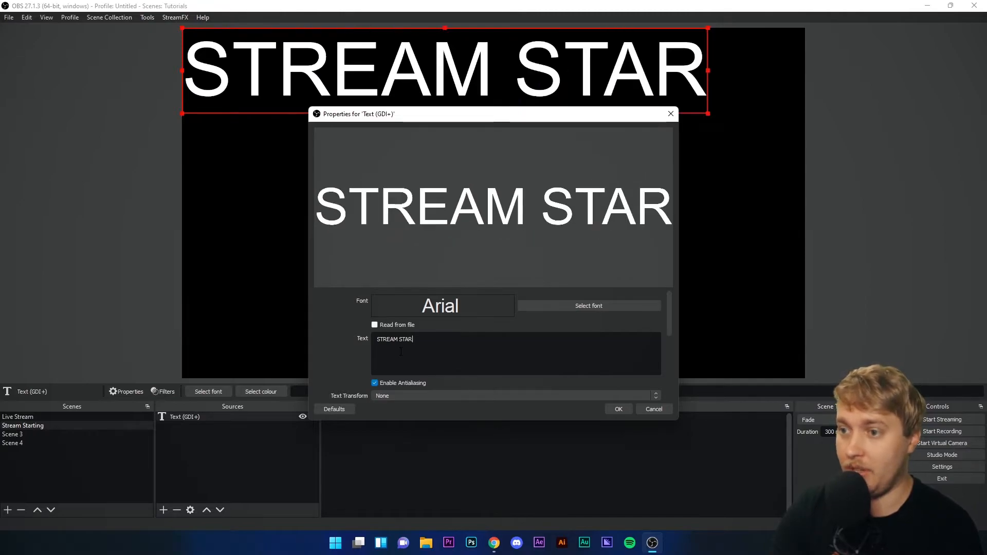
text(TING)
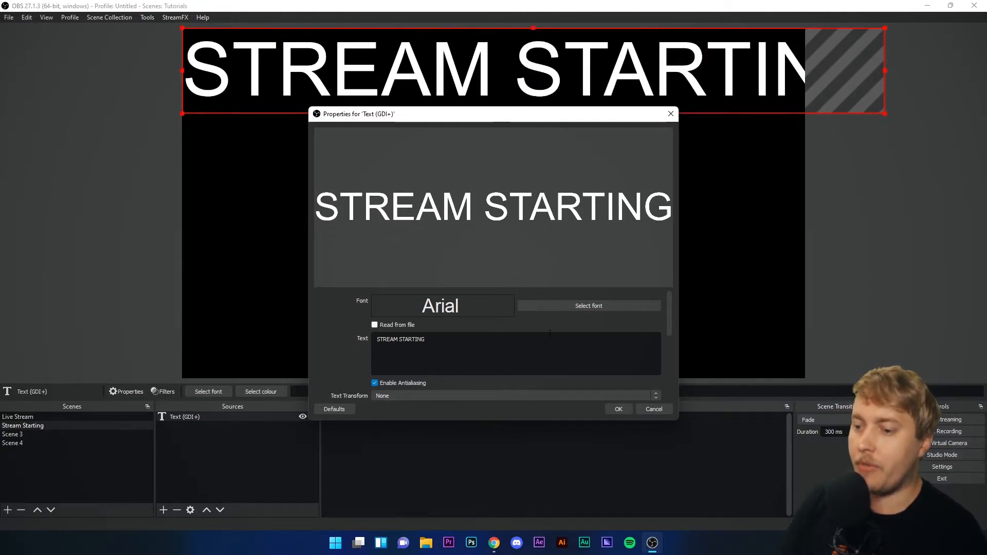
- Set the text's font to Bahnschrift SemiLight Condensed and accept the text source's properties
click(571, 306)
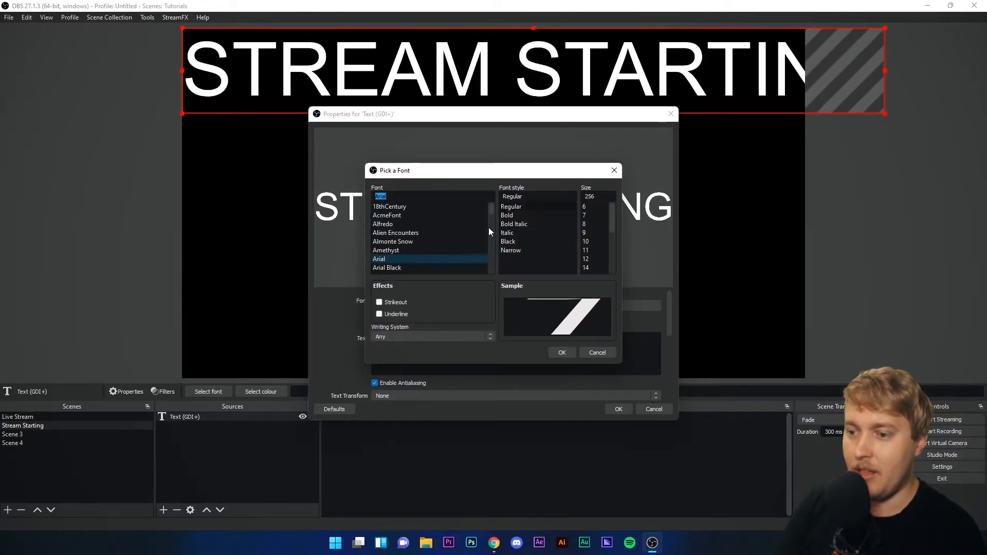
drag(492, 206, 491, 211)
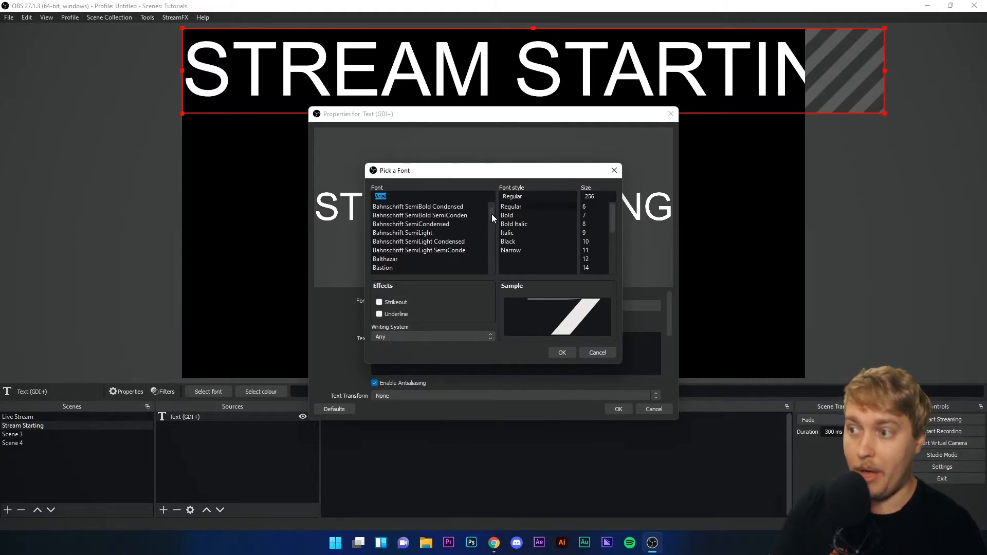
click(406, 242)
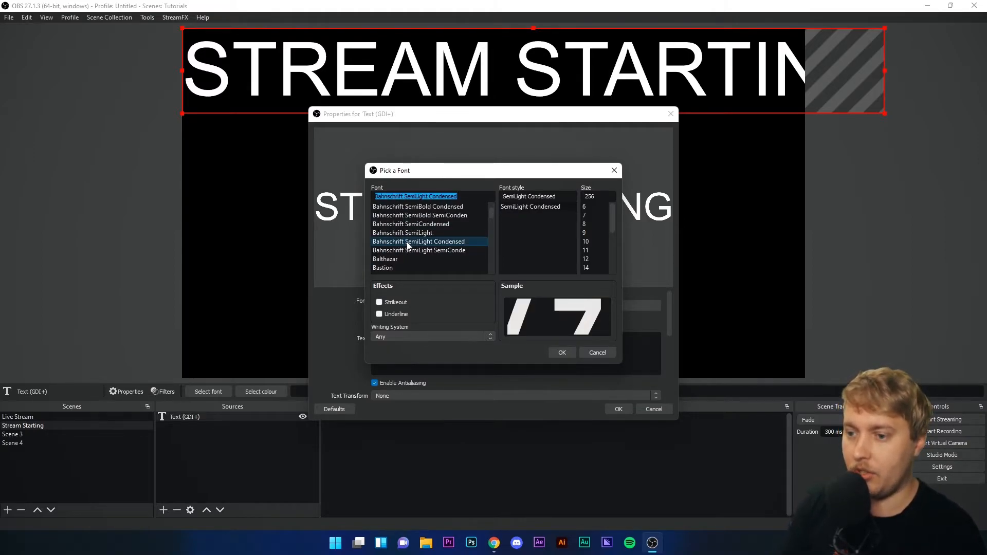
scroll(432, 241, down, 5)
click(562, 353)
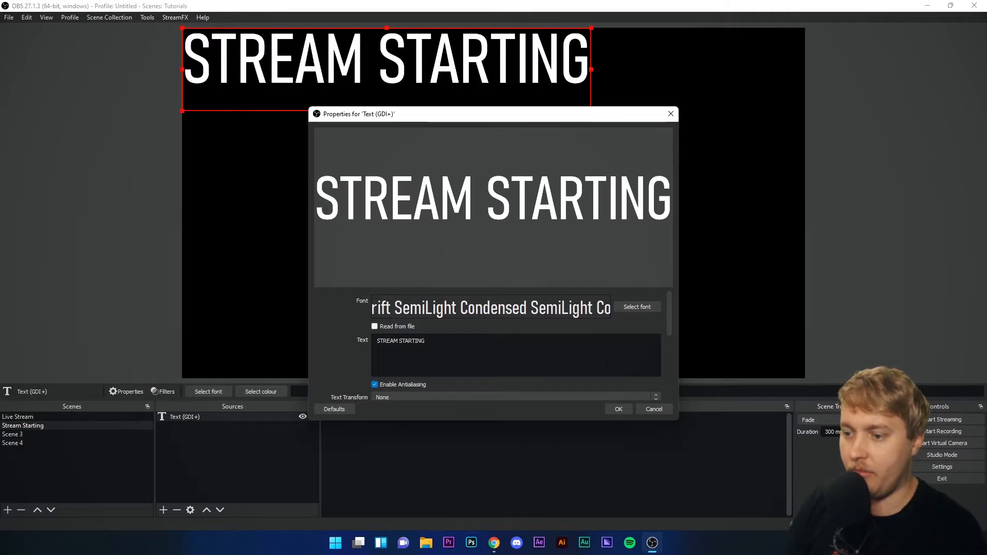
click(626, 410)
- Enlarge the STREAM STARTING text to nearly the canvas width and centre it to the screen
drag(569, 37, 798, 137)
drag(645, 175, 623, 185)
right_click(623, 185)
mouse_move(654, 409)
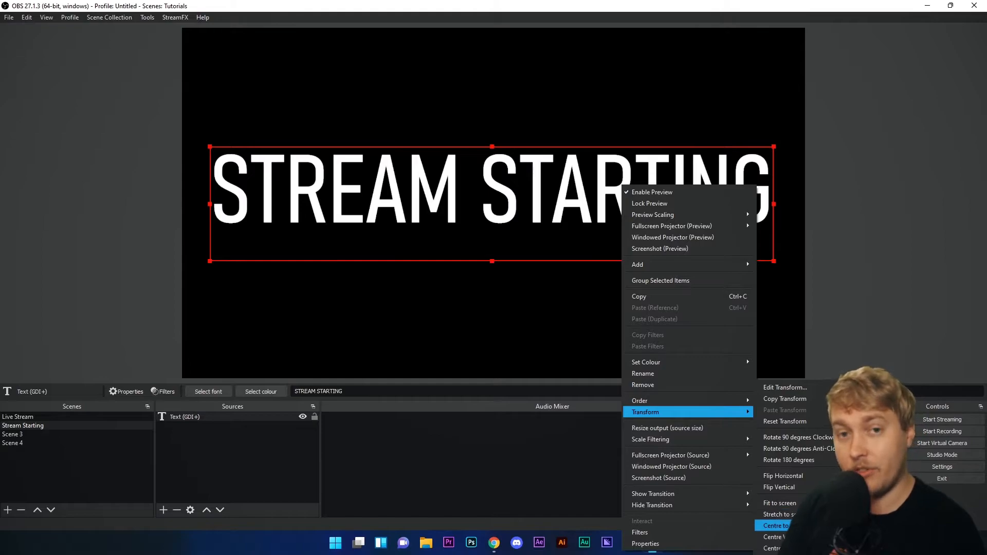
click(775, 525)
click(722, 353)
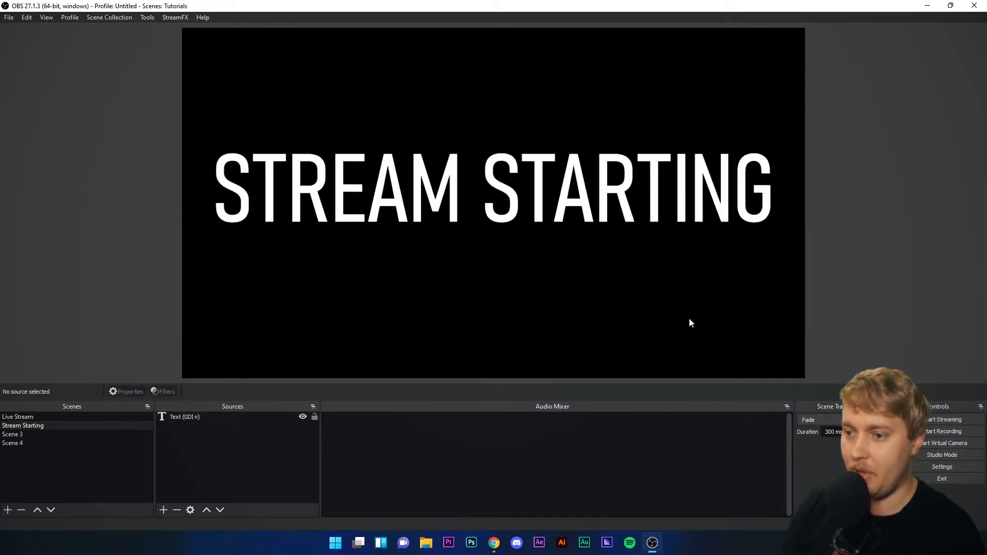
- Move the STREAM STARTING text to the left edge of the canvas, slightly below the vertical centre
click(355, 220)
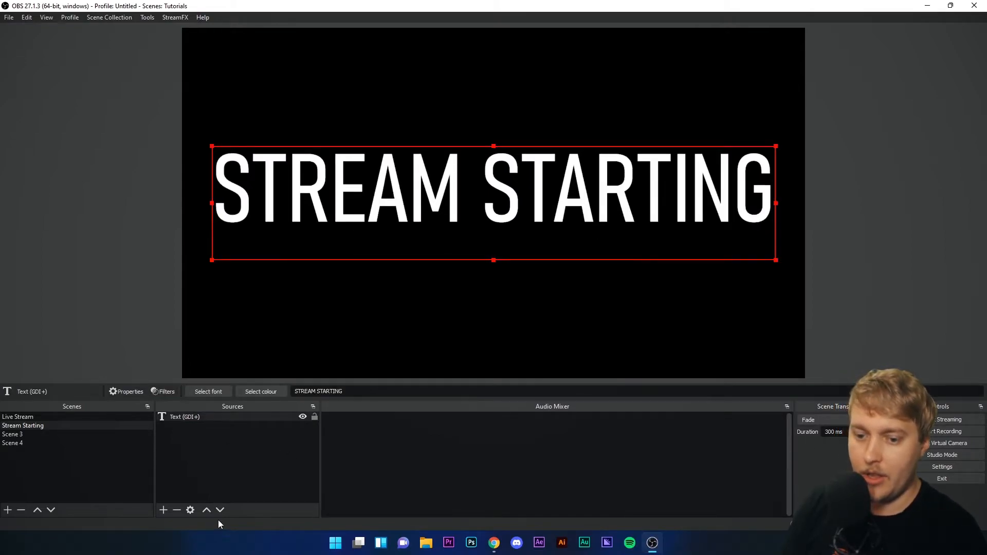
click(909, 264)
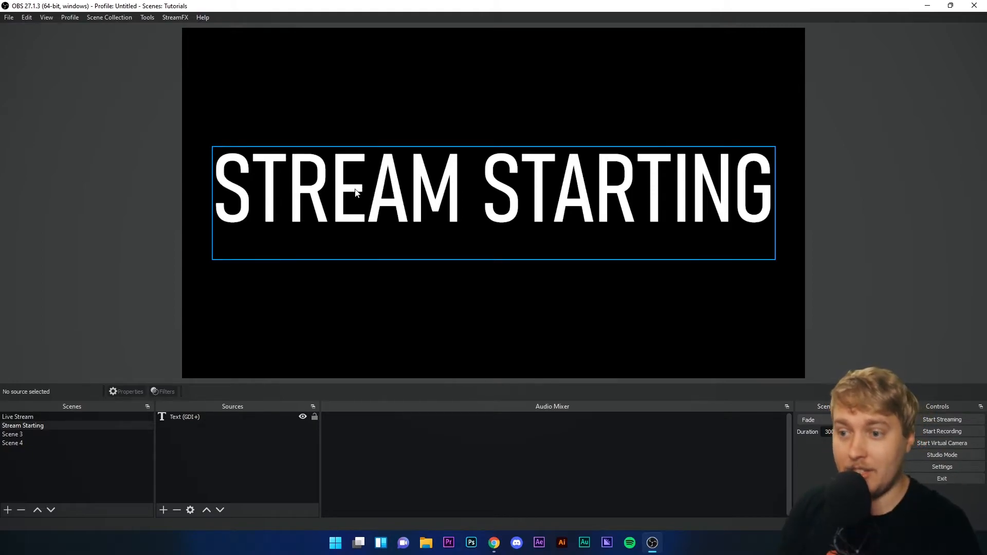
mouse_move(356, 193)
mouse_down()
mouse_move(324, 198)
mouse_move(343, 203)
mouse_up()
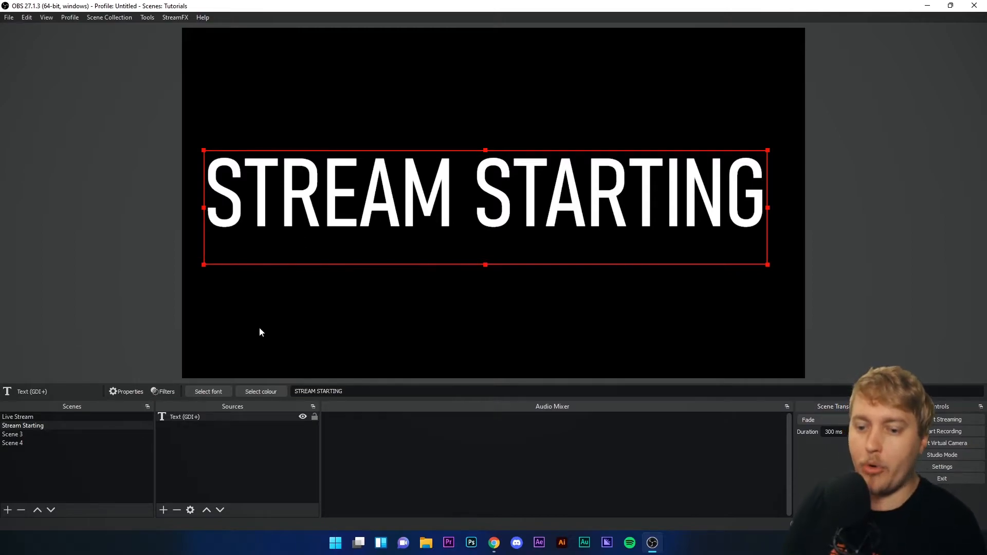
drag(270, 223, 248, 222)
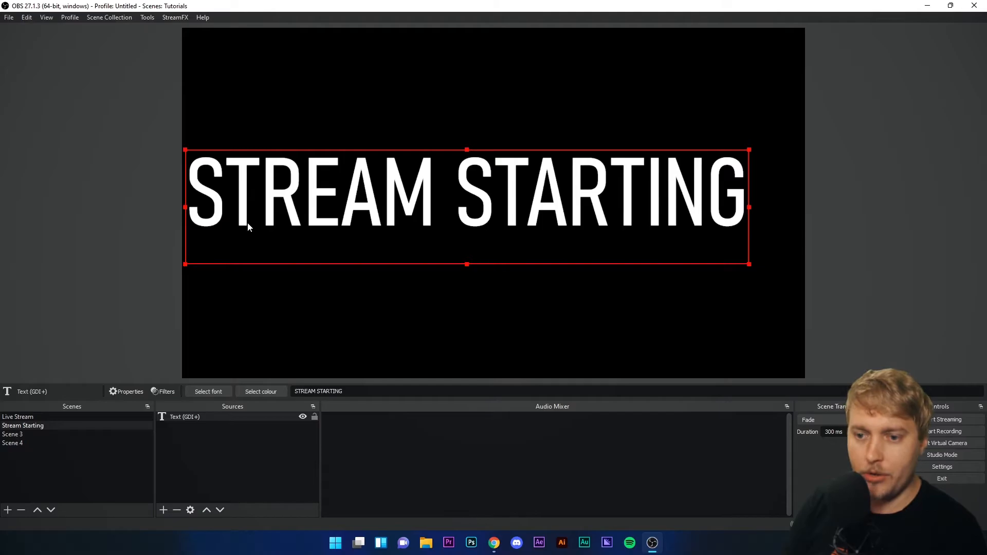
- Add trailing spaces after STREAM STARTING in the text source and move the widened text flush with the canvas's left edge
double_click(186, 416)
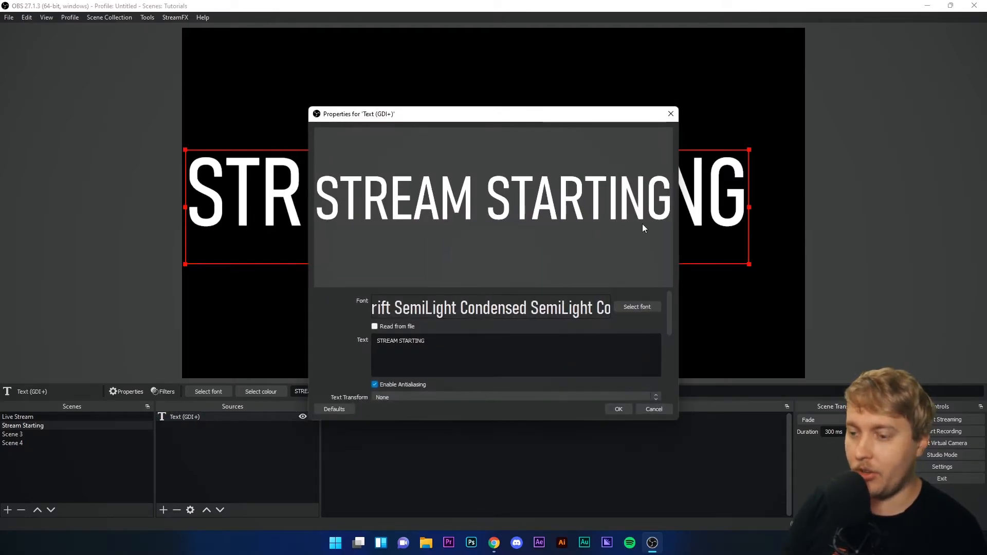
click(474, 346)
key(BackSpace)
key(BackSpace)
key(BackSpace)
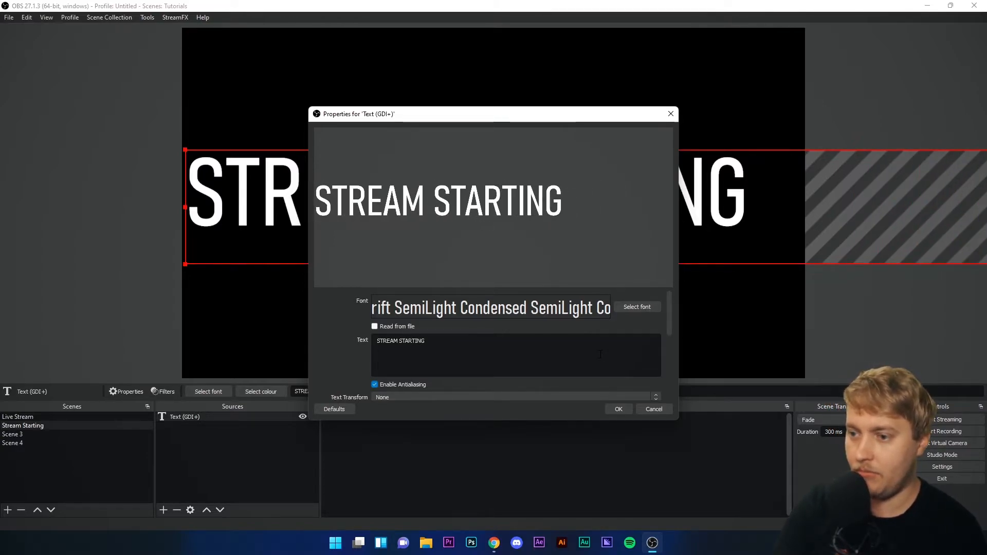
click(620, 408)
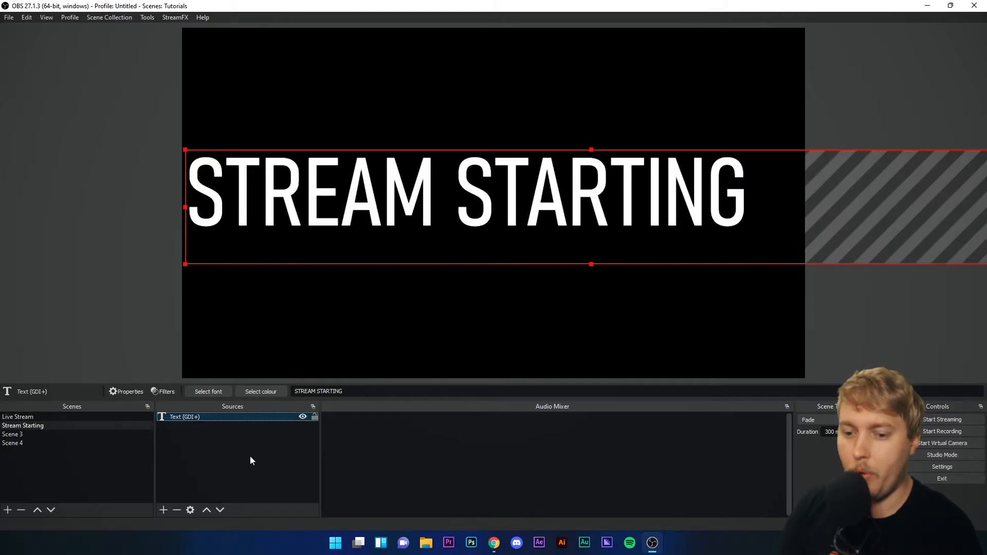
drag(230, 233, 226, 225)
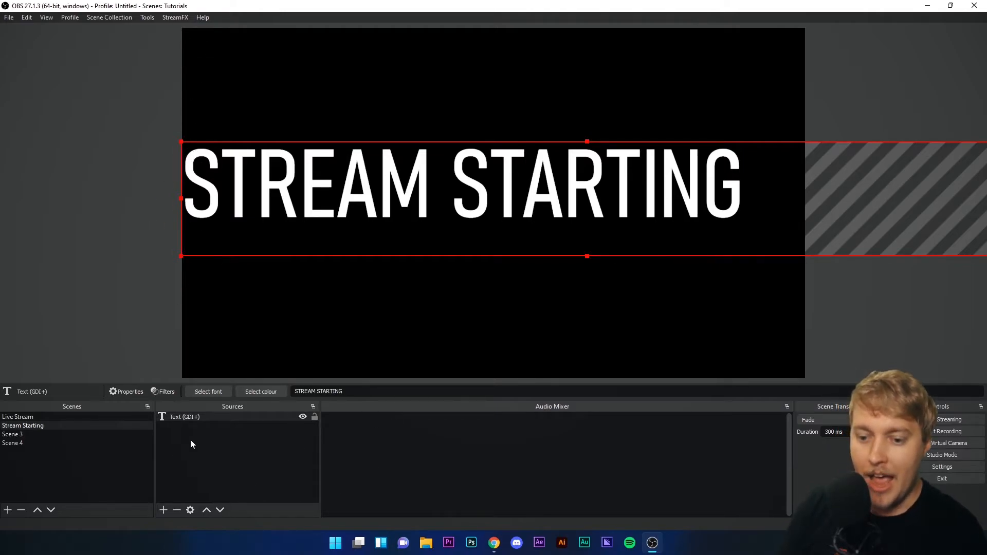
- Add a Scroll filter to the STREAM STARTING text source, keeping the default filter name
click(184, 417)
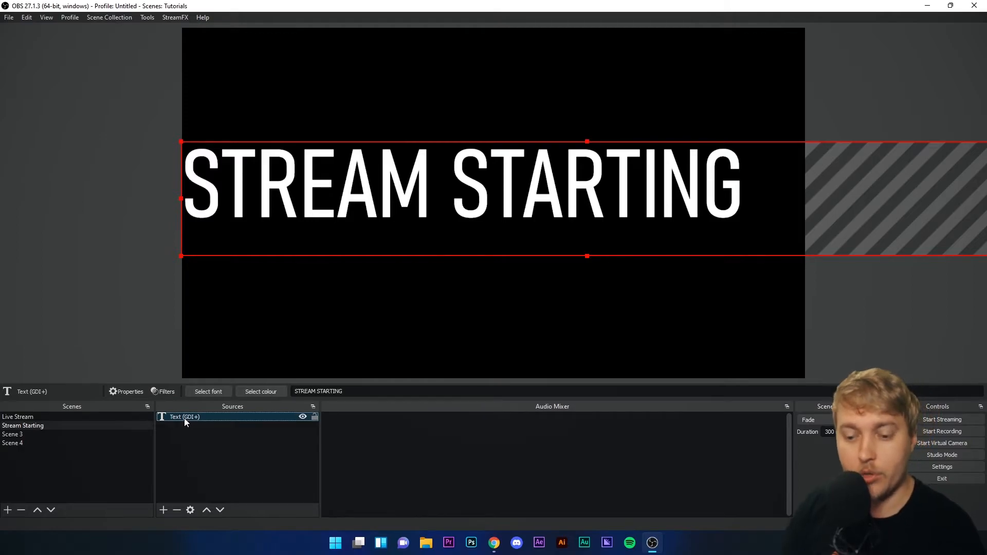
right_click(184, 418)
click(202, 399)
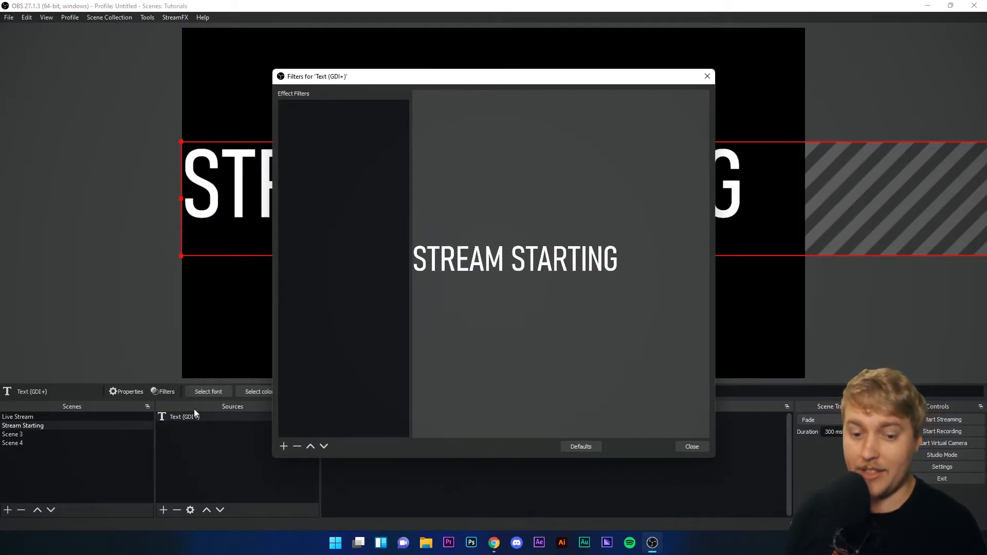
click(284, 446)
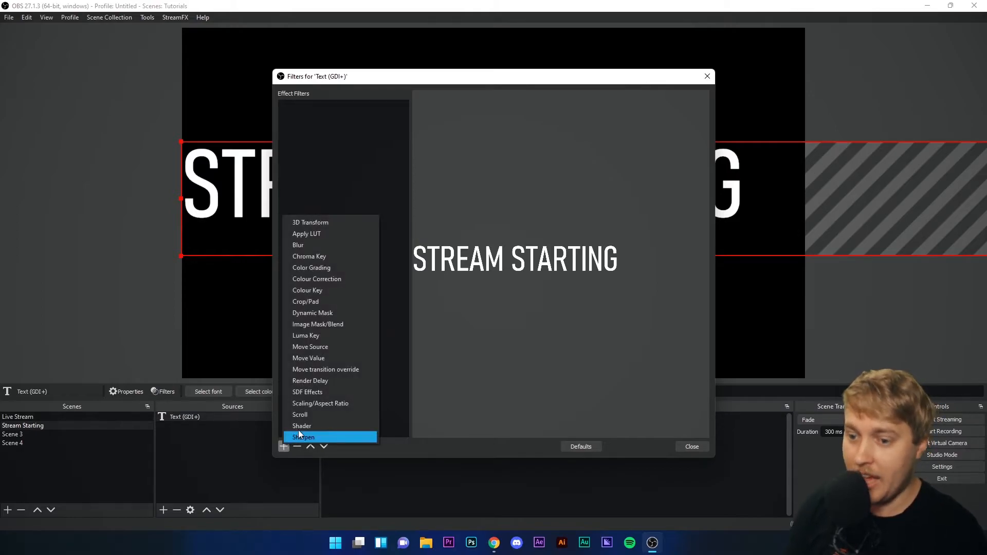
click(313, 419)
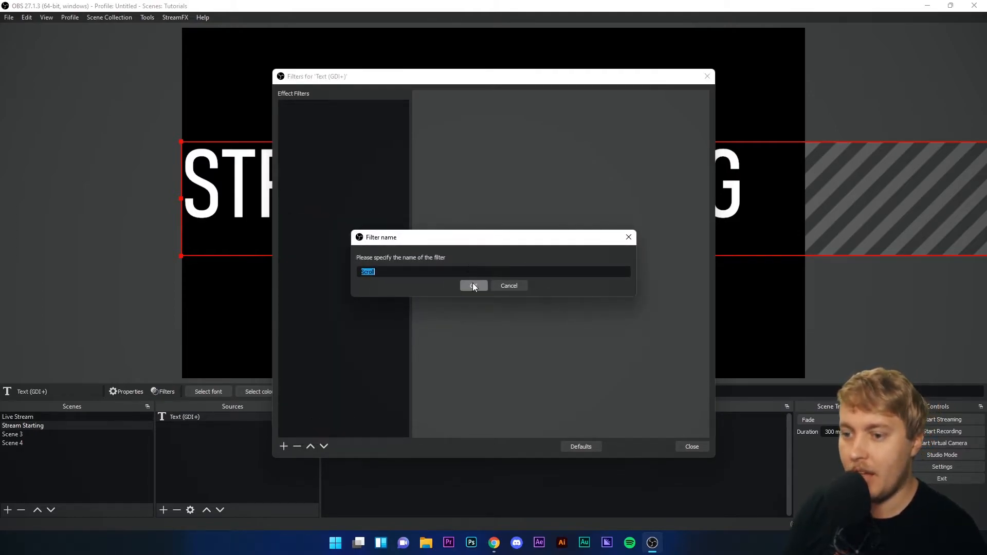
click(473, 286)
- Try horizontal scroll speeds of 29 and -8 and a vertical speed of -64, resetting both speeds to 0
drag(564, 319, 568, 320)
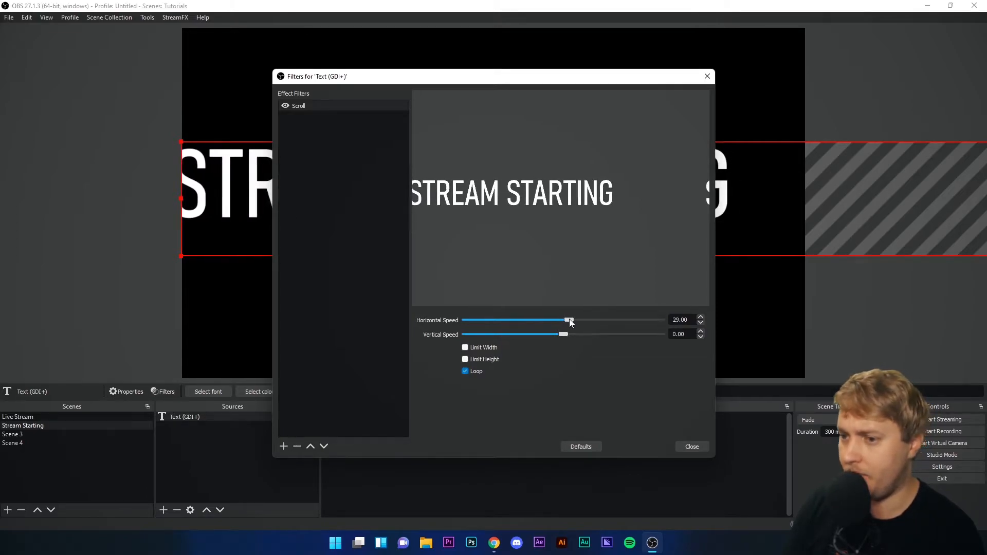
mouse_move(569, 318)
mouse_down()
mouse_move(552, 319)
mouse_move(566, 322)
mouse_up()
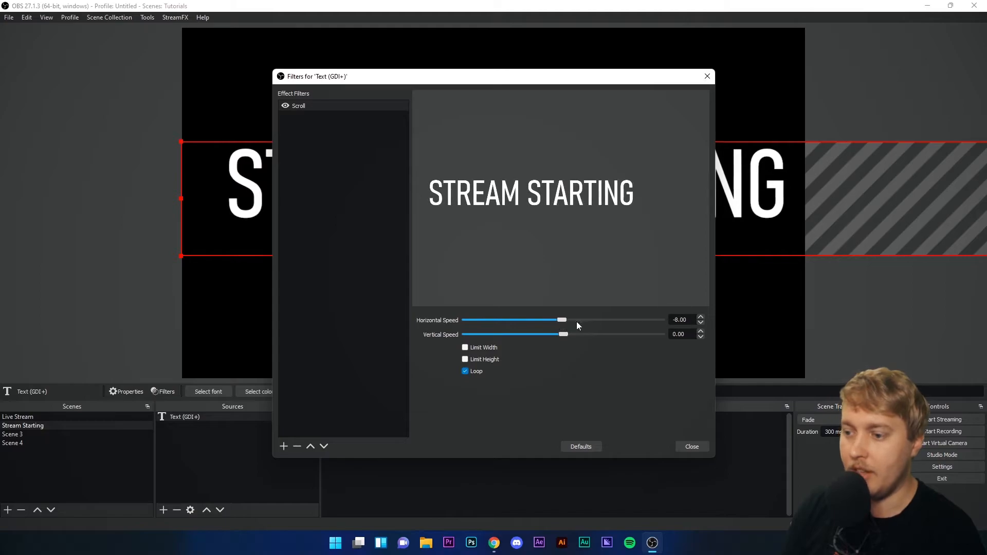
drag(687, 320, 551, 335)
text(0)
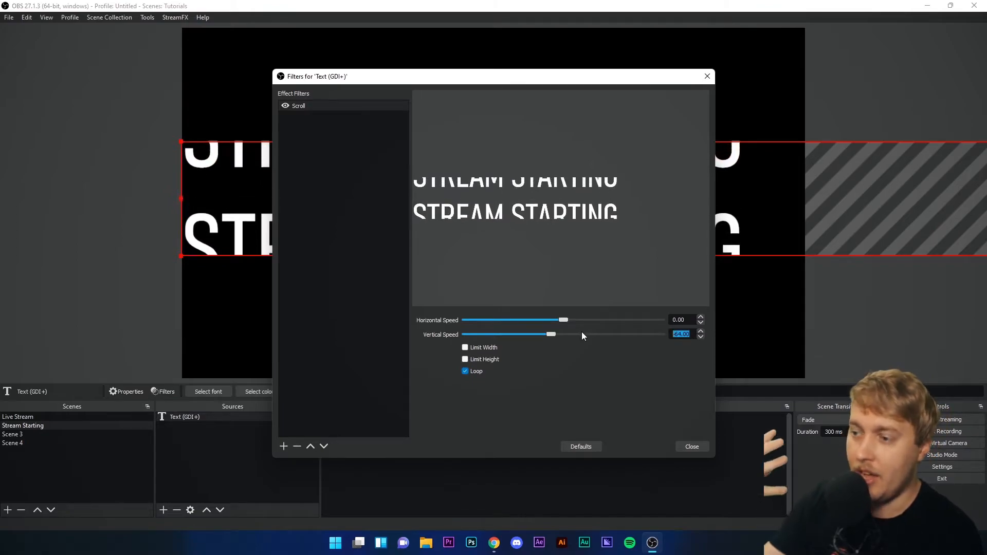
text(0)
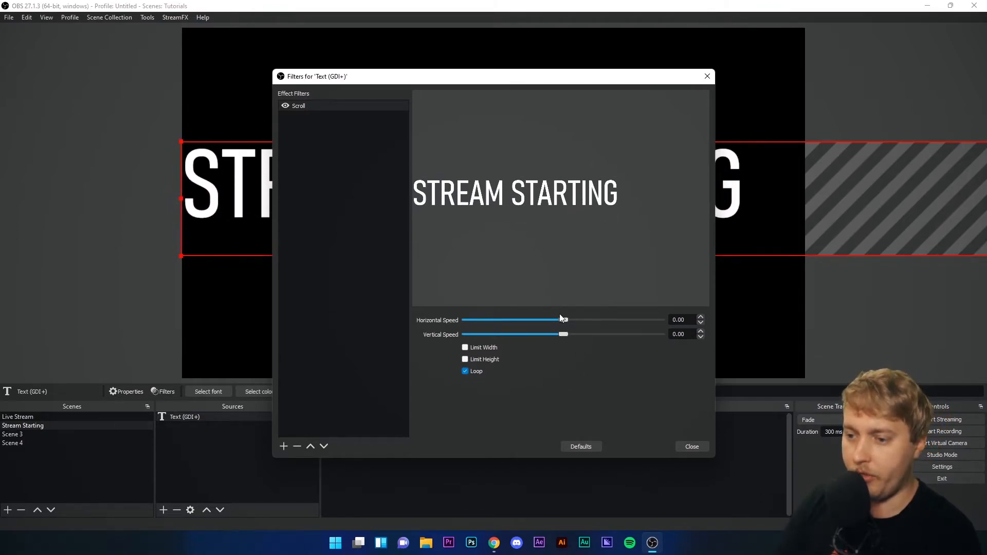
- Set the Scroll filter's horizontal speed to 40, close the filters and nudge the scrolling text slightly downward on the canvas
drag(562, 320, 570, 322)
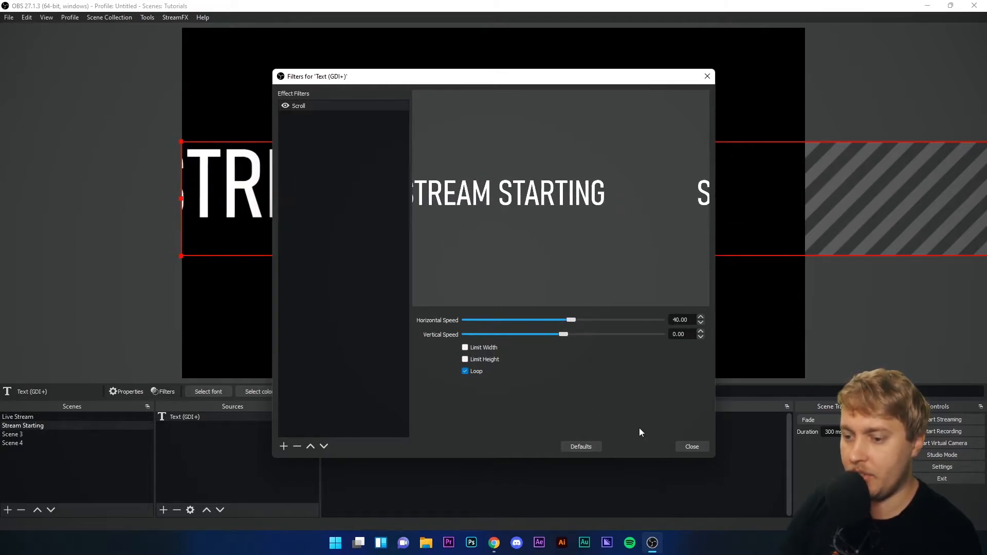
click(692, 446)
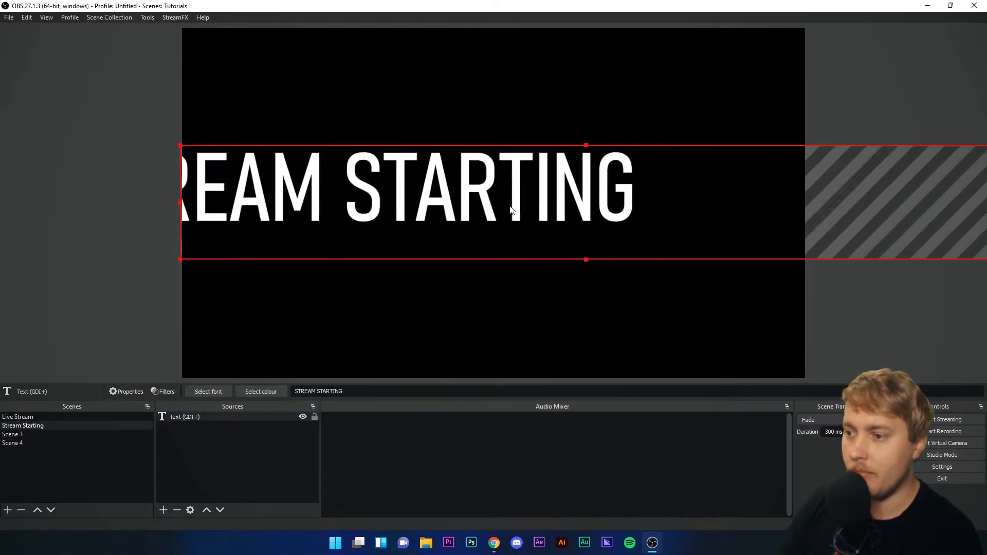
drag(290, 222, 289, 225)
click(151, 232)
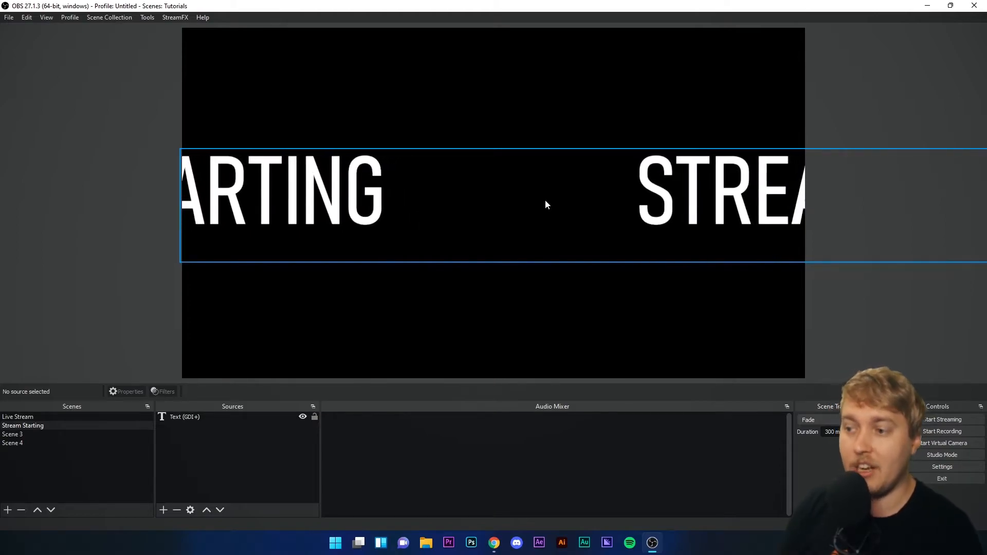
- Examine the trailing spaces after STREAM STARTING in the text source's properties and leave them without saving
double_click(247, 416)
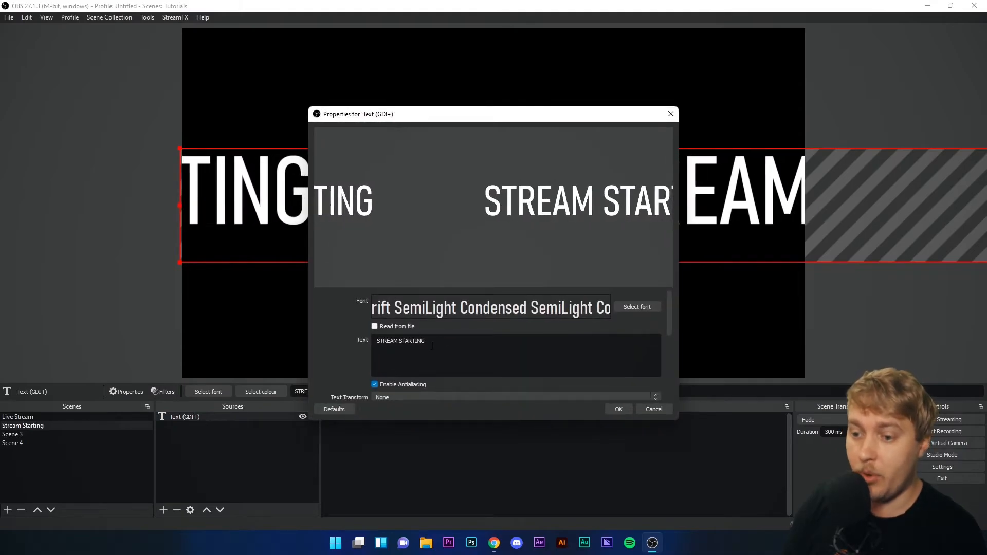
drag(445, 340, 425, 341)
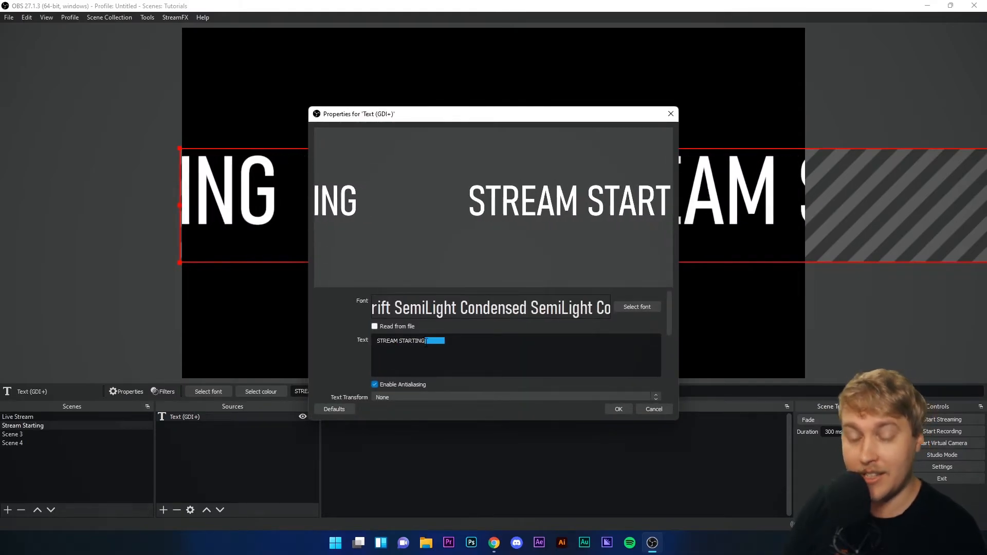
click(656, 408)
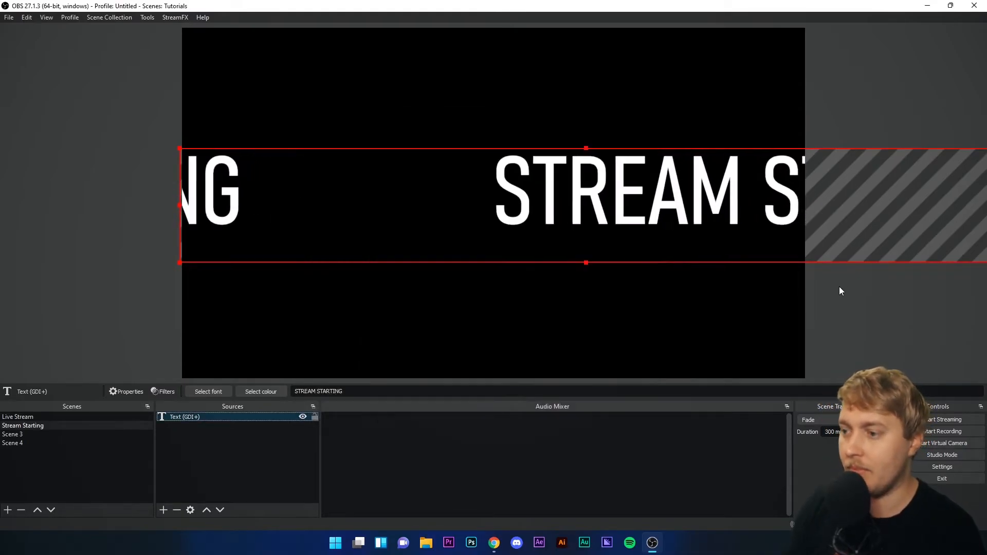
click(850, 291)
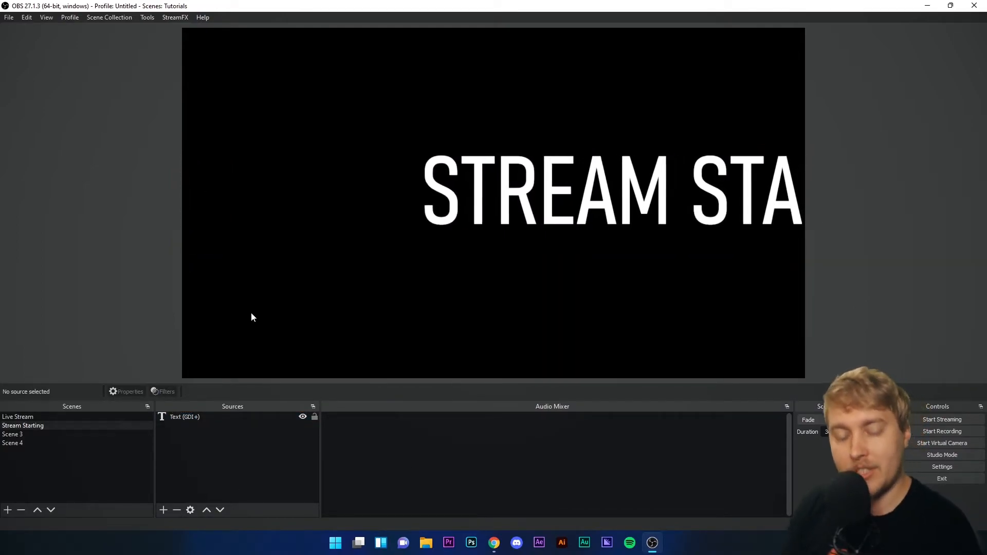
- Add a new Image source to the Stream Starting scene using the sky picture 2546567 from the Downloads folder
click(162, 510)
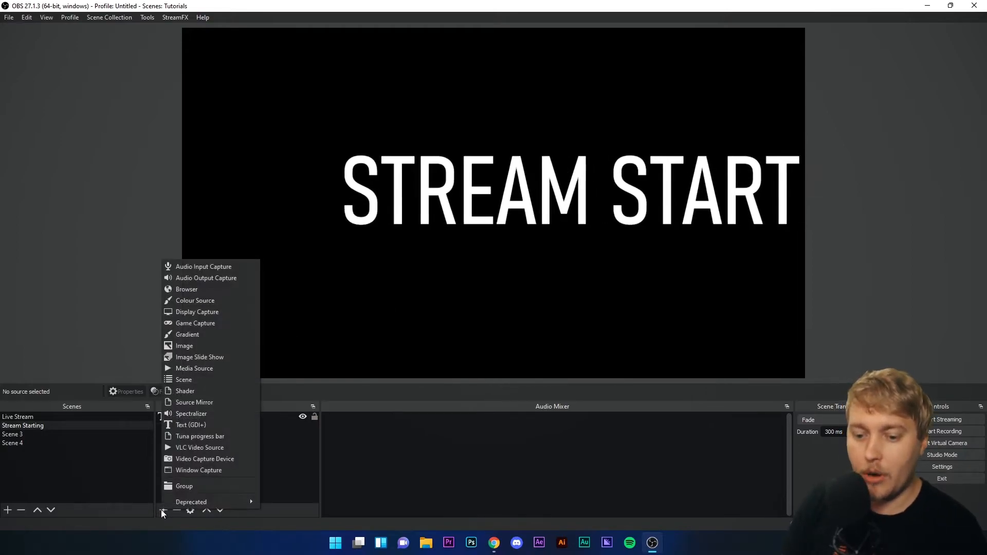
click(196, 346)
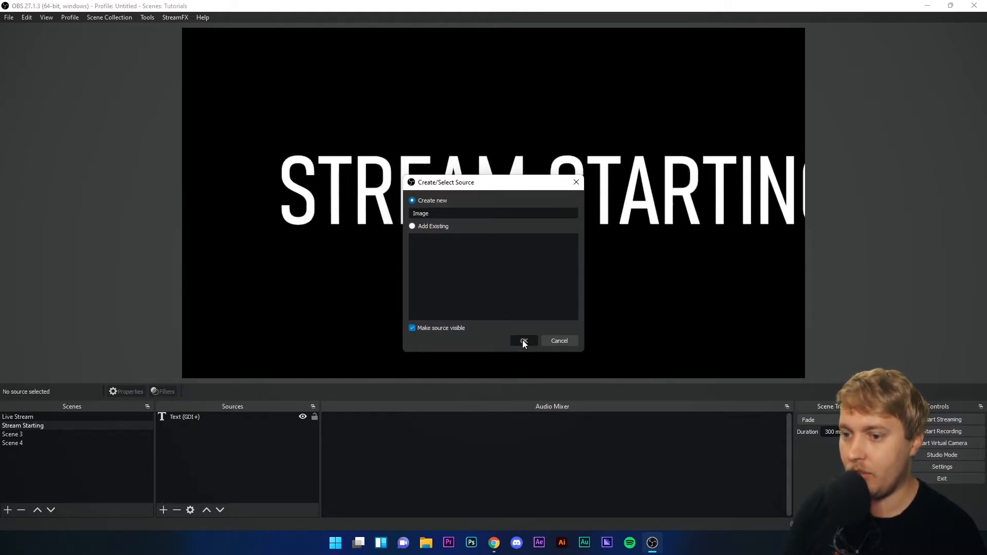
click(523, 340)
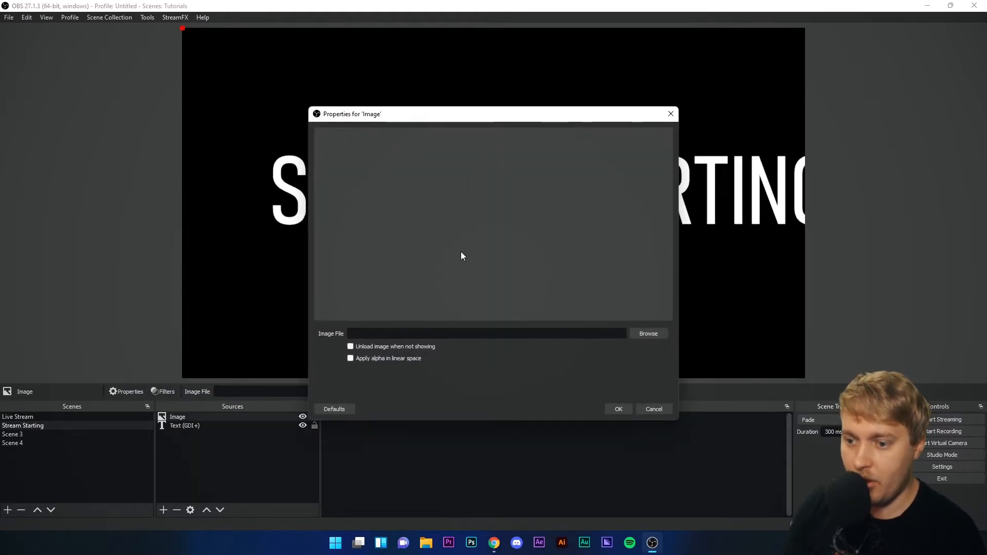
click(647, 334)
scroll(375, 278, up, 5)
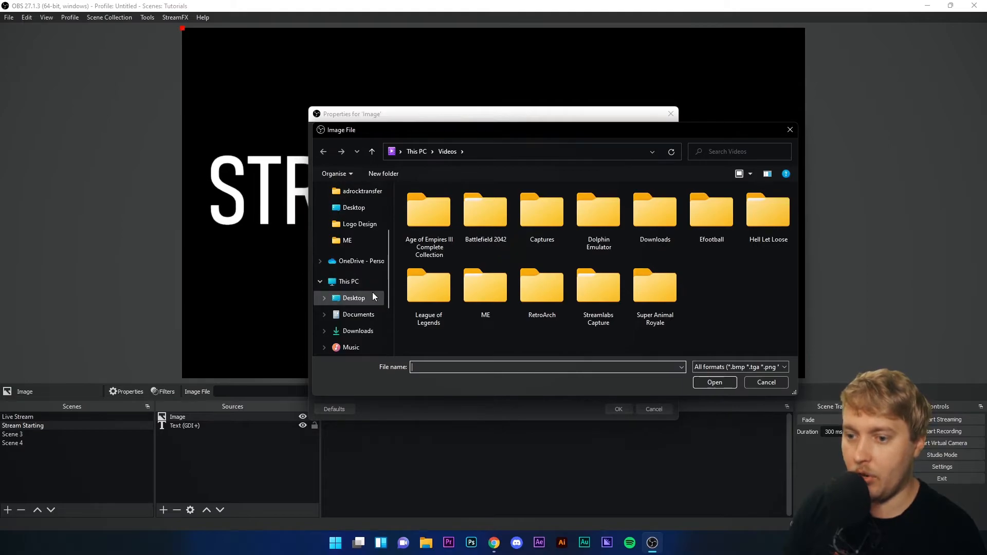
click(360, 228)
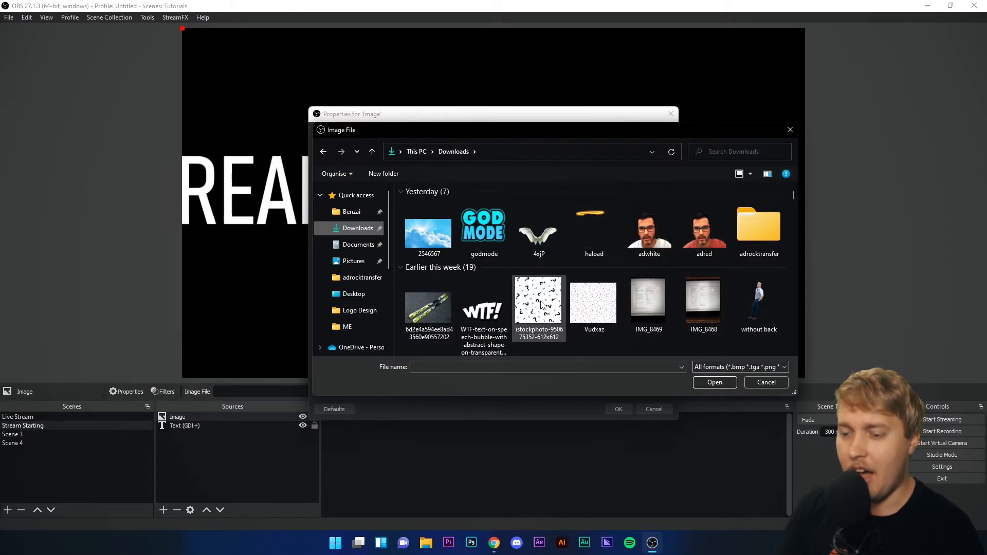
double_click(427, 243)
click(620, 409)
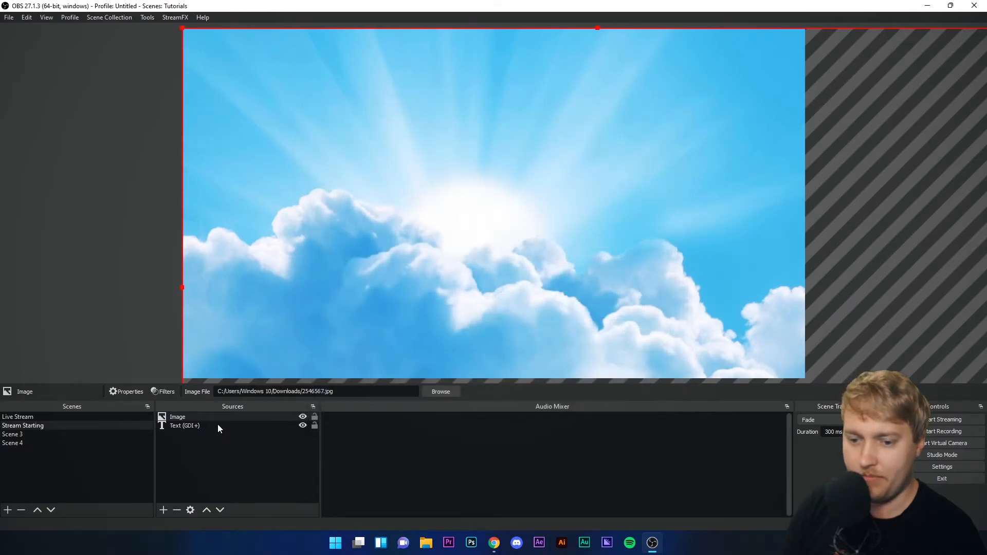
- Place the Image source behind the text and shift the sky picture up and left so it still fills the canvas
drag(196, 420, 197, 428)
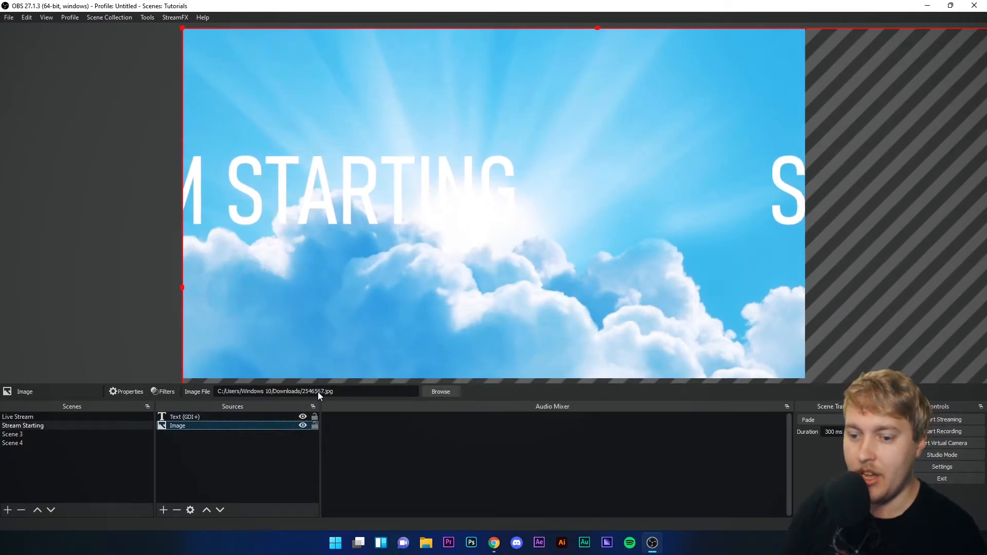
drag(544, 316, 469, 145)
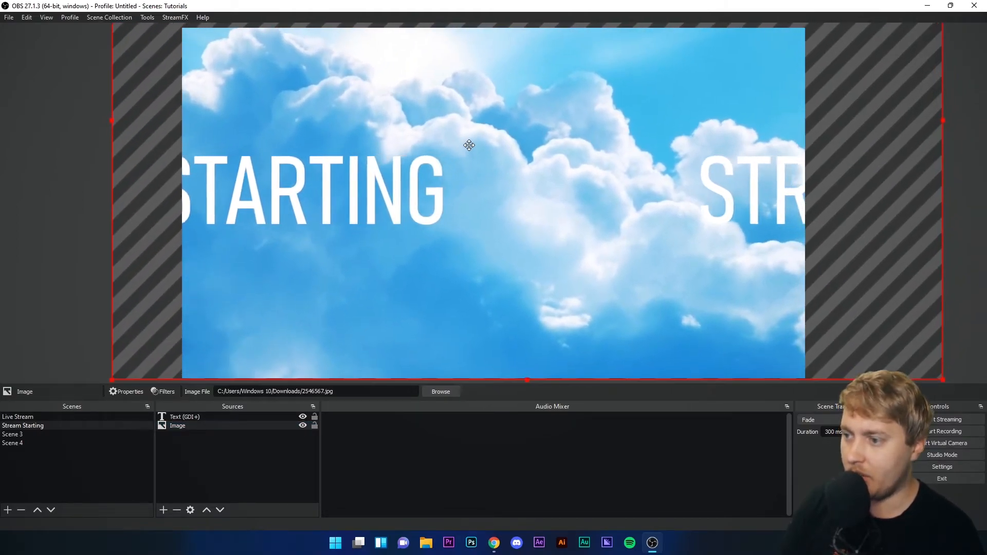
- Enable an outline on the STREAM STARTING text and set the outline size to 5
click(180, 418)
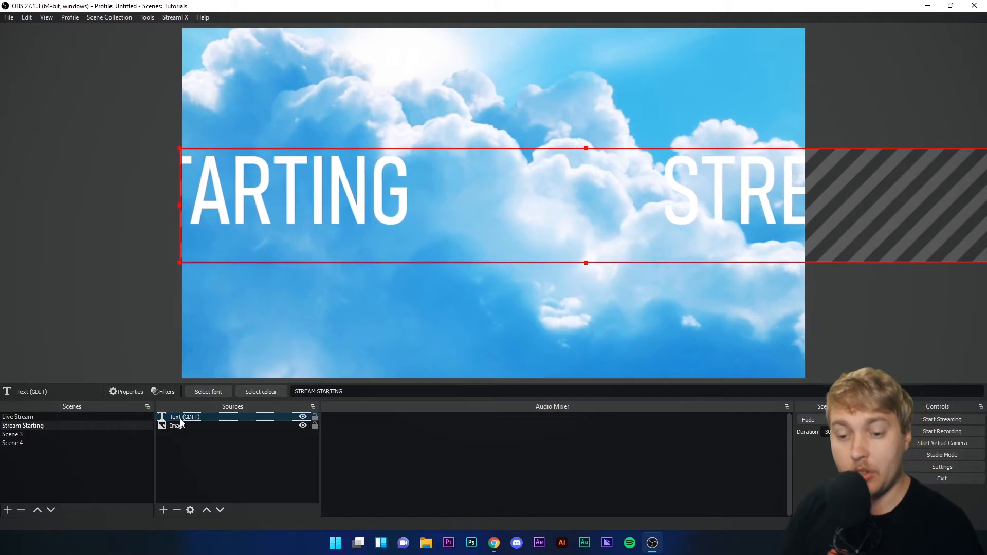
double_click(179, 418)
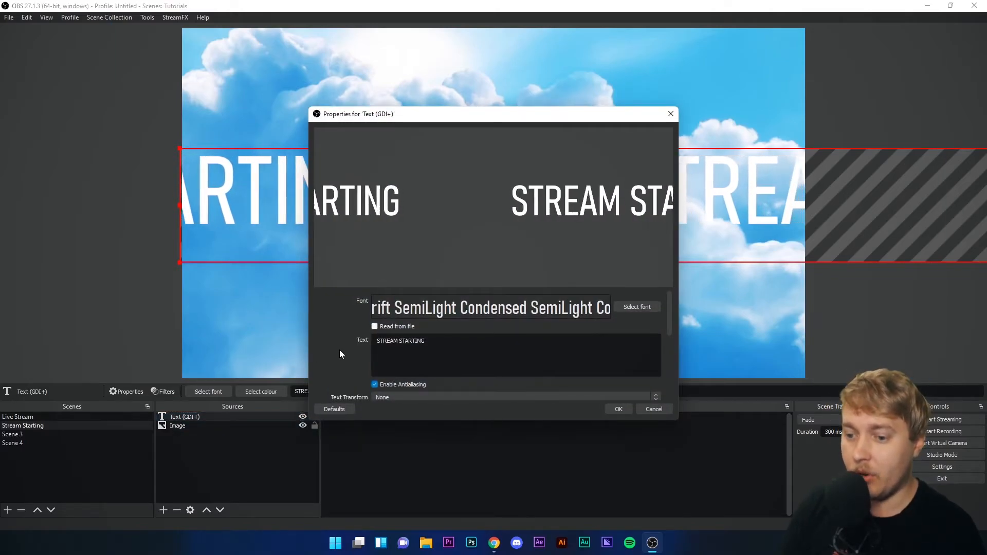
drag(668, 321, 665, 386)
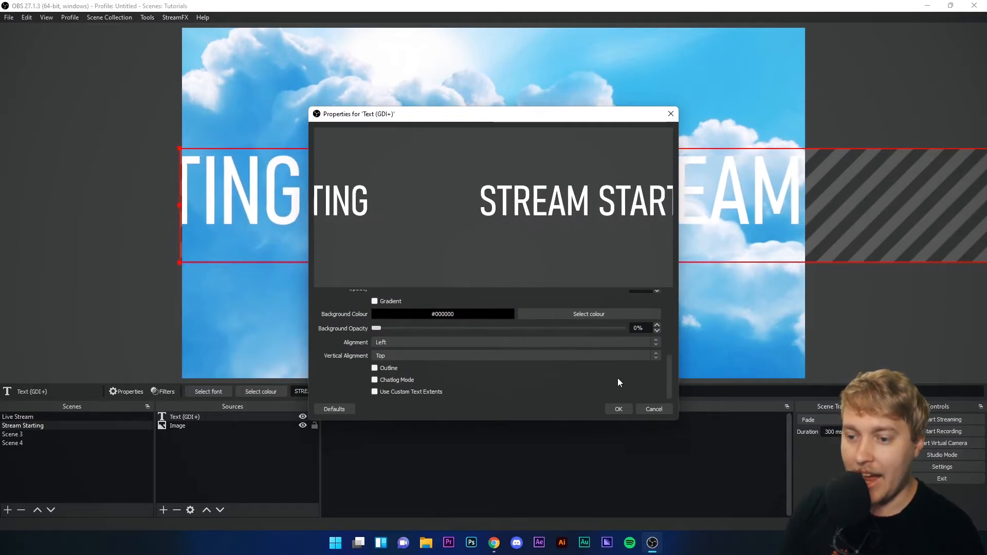
click(374, 368)
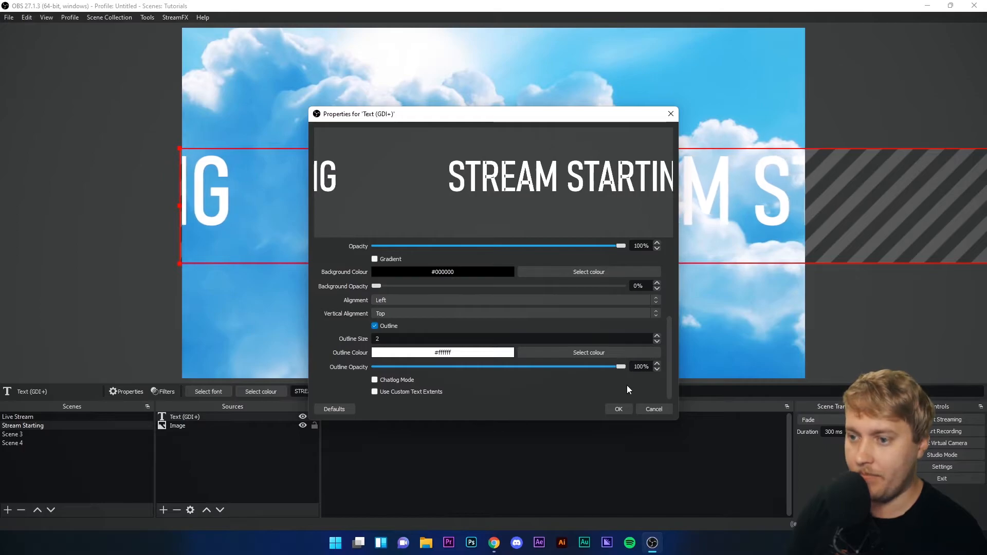
drag(389, 339, 330, 336)
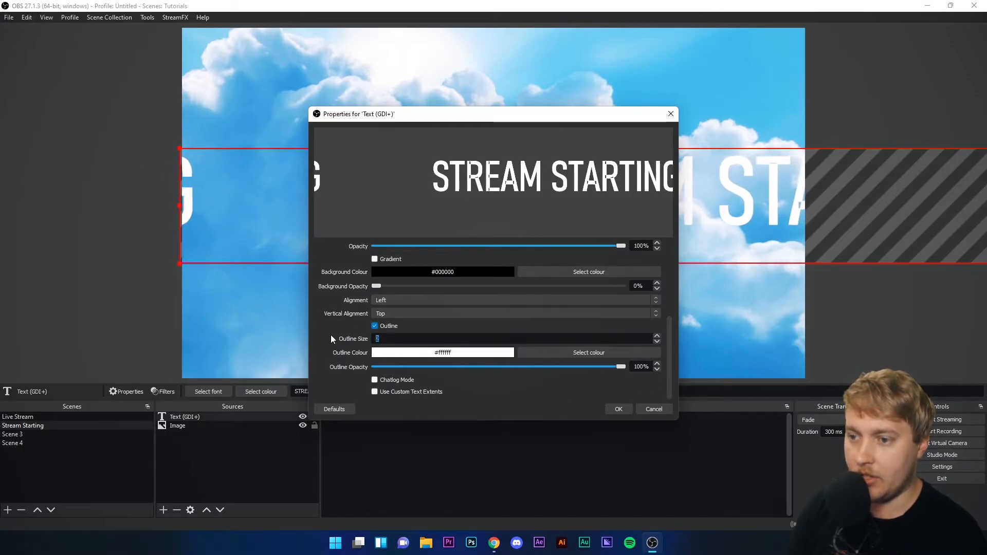
text(5)
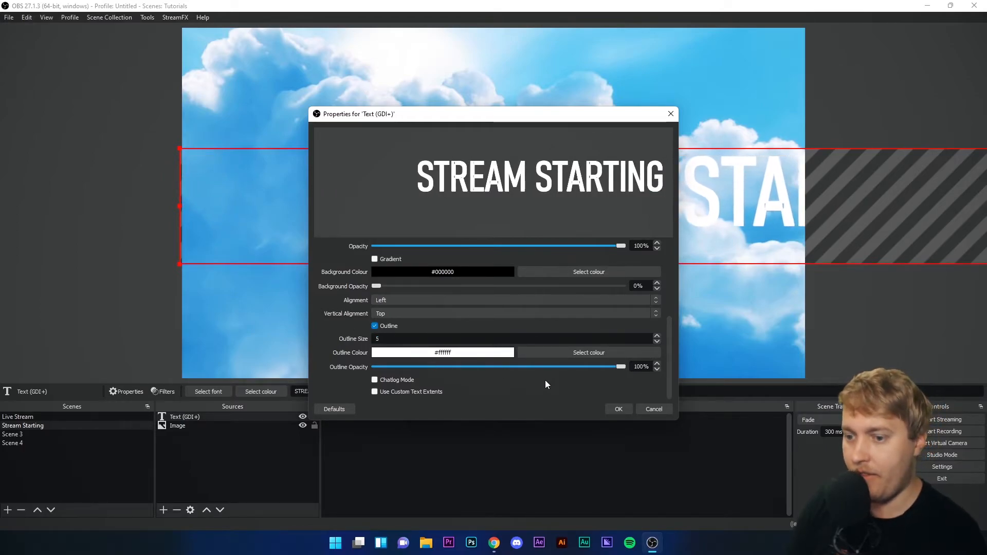
- Set the text's outline colour to black (#000000)
click(572, 353)
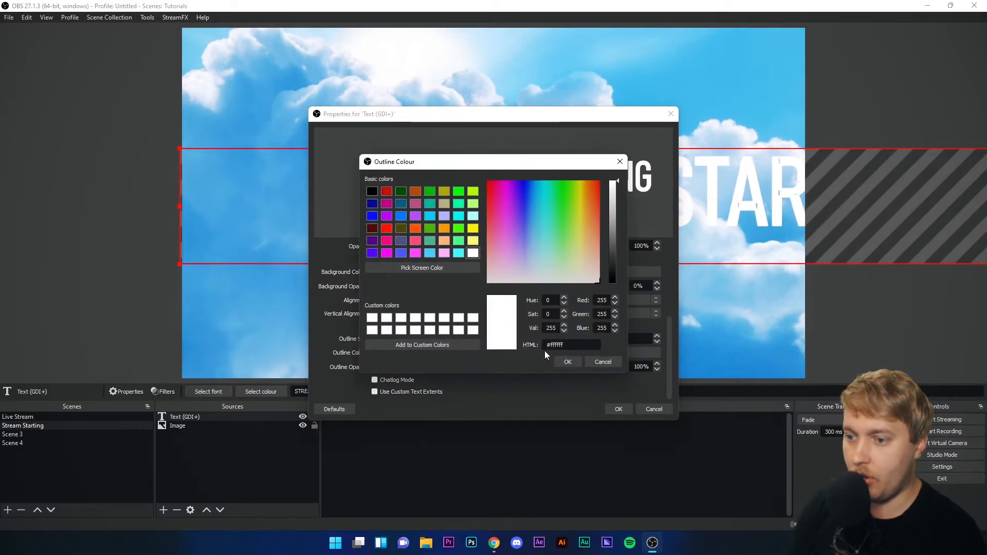
click(372, 191)
click(570, 362)
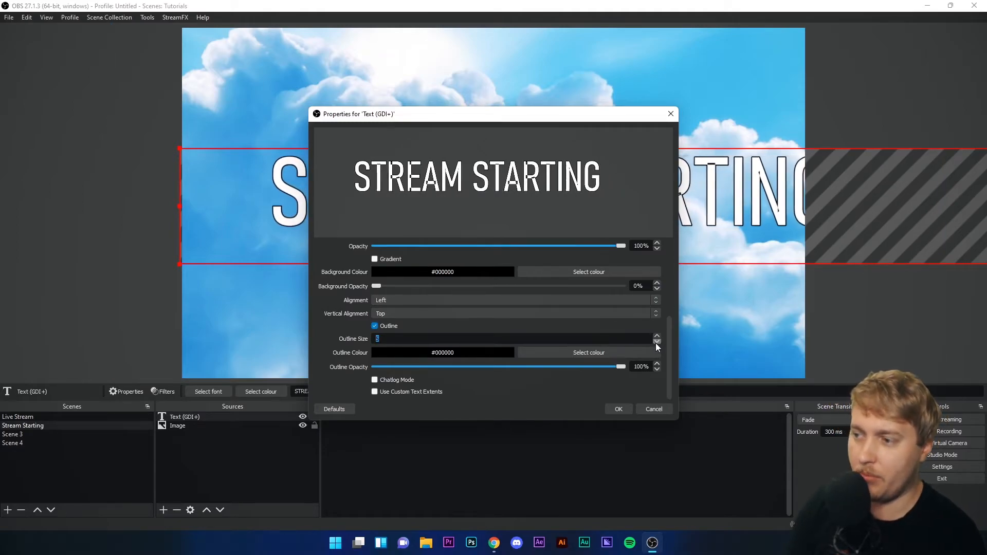
- Increase the STREAM STARTING text's outline size to 20 and apply the text properties
text(20)
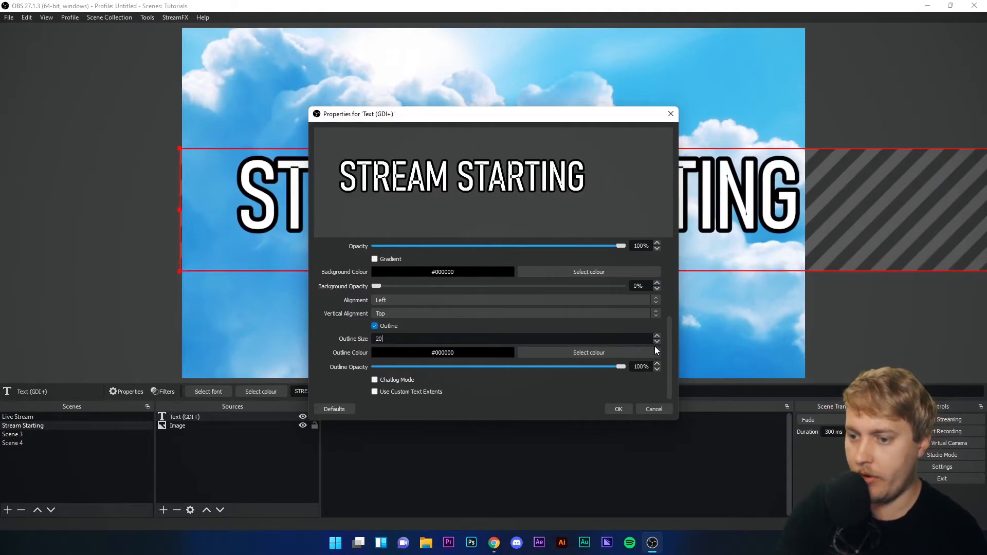
click(618, 409)
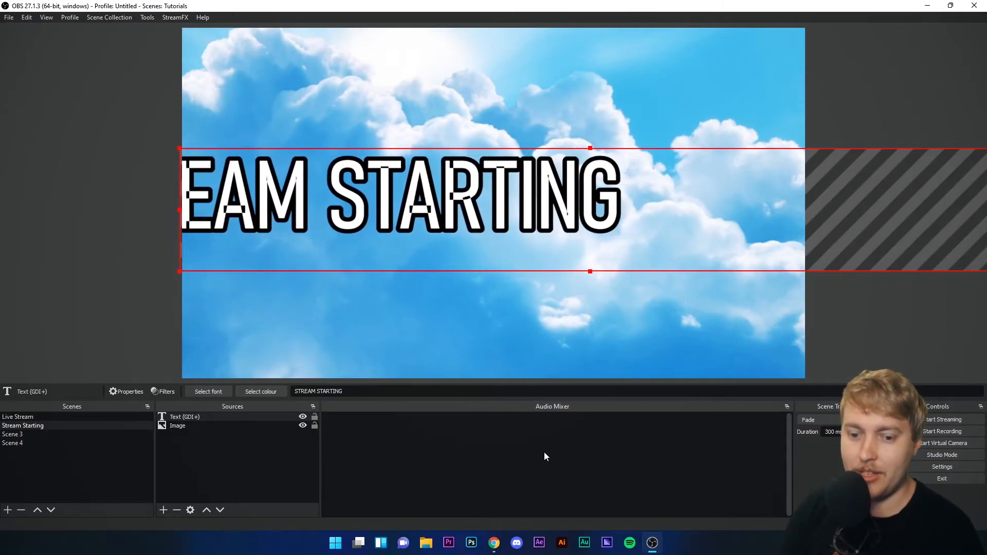
- Duplicate the Stream Starting scene with the suggested name and place the copy directly below the original
right_click(22, 429)
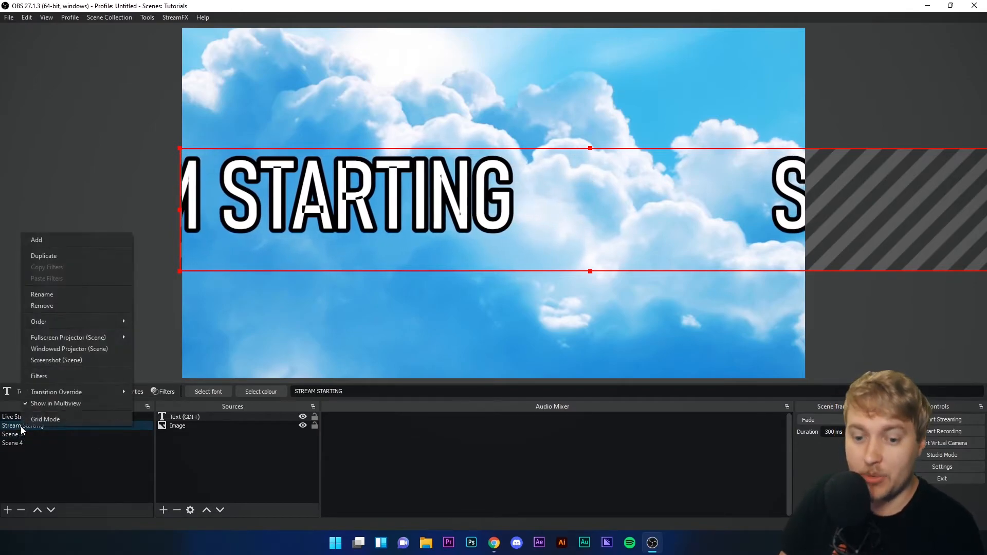
click(44, 255)
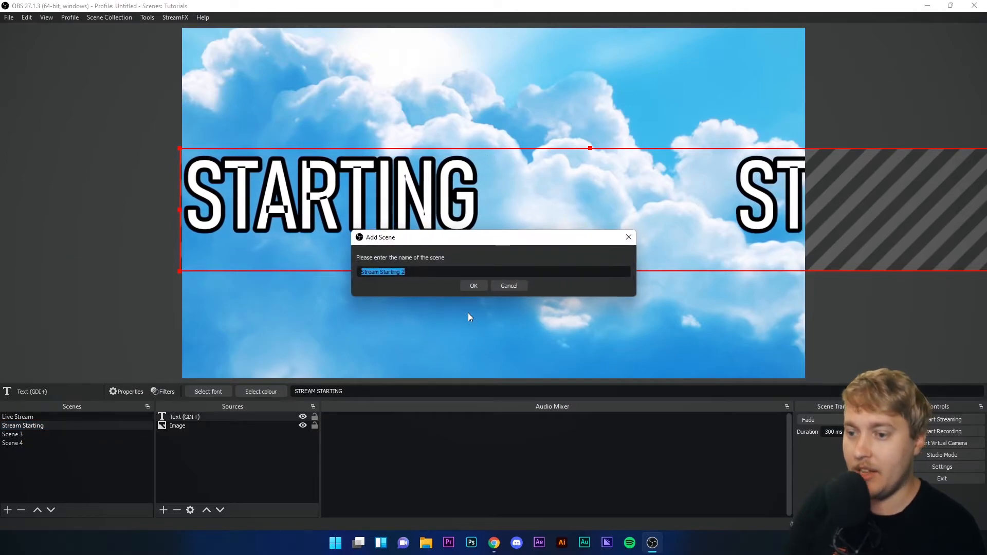
click(476, 285)
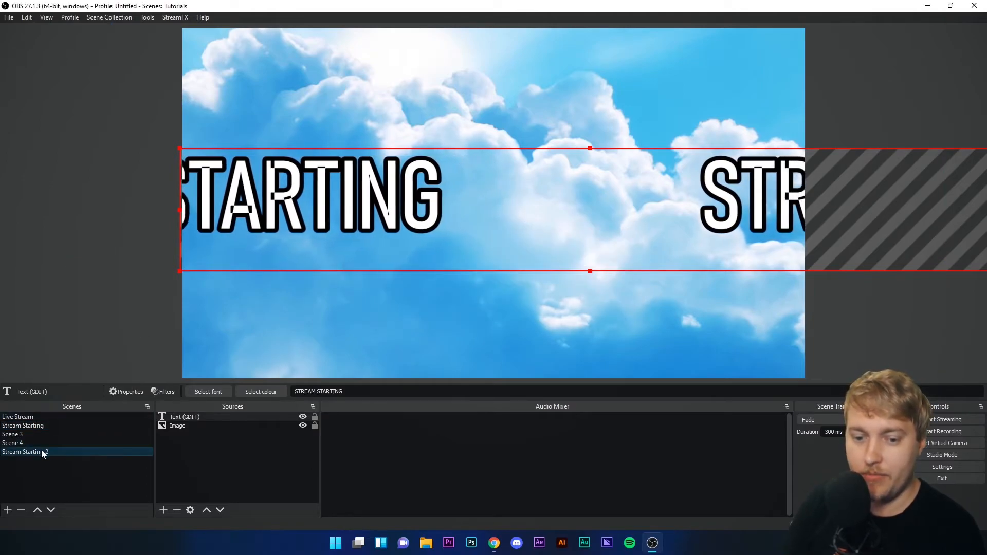
drag(37, 428, 34, 428)
- Rename the duplicated Stream Starting 2 scene as Stream Ending
right_click(32, 425)
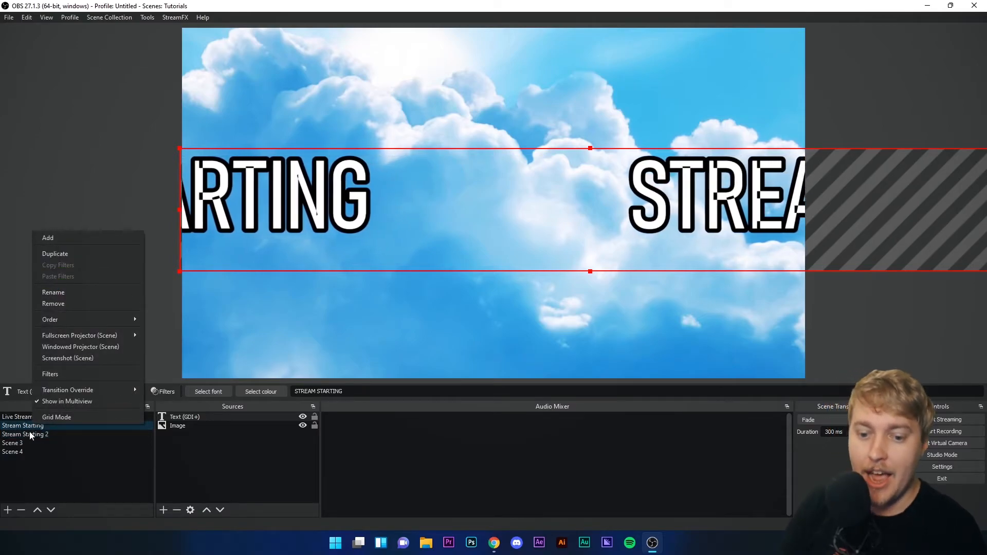
click(45, 434)
key(F2)
key(Right)
drag(41, 434, 22, 435)
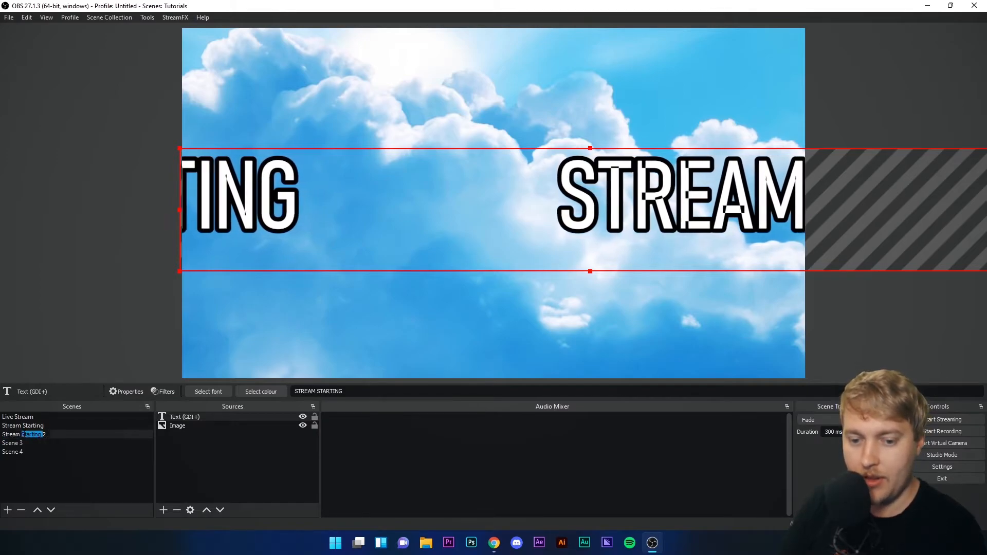
text(Ending)
key(Delete)
key(Delete)
key(Return)
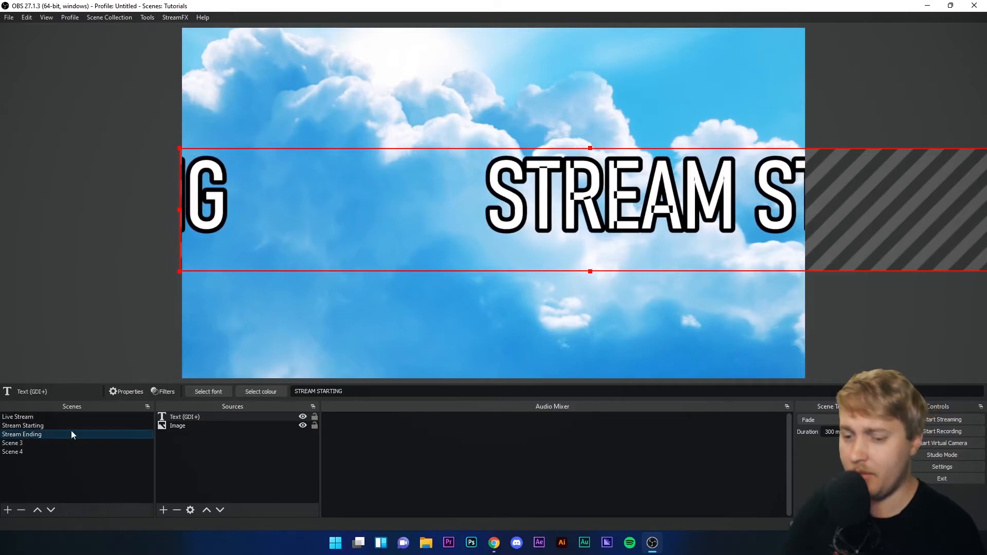
- Change the scrolling text in the Stream Ending scene to STREAM ENDING and enlarge it slightly to span the canvas width
double_click(189, 416)
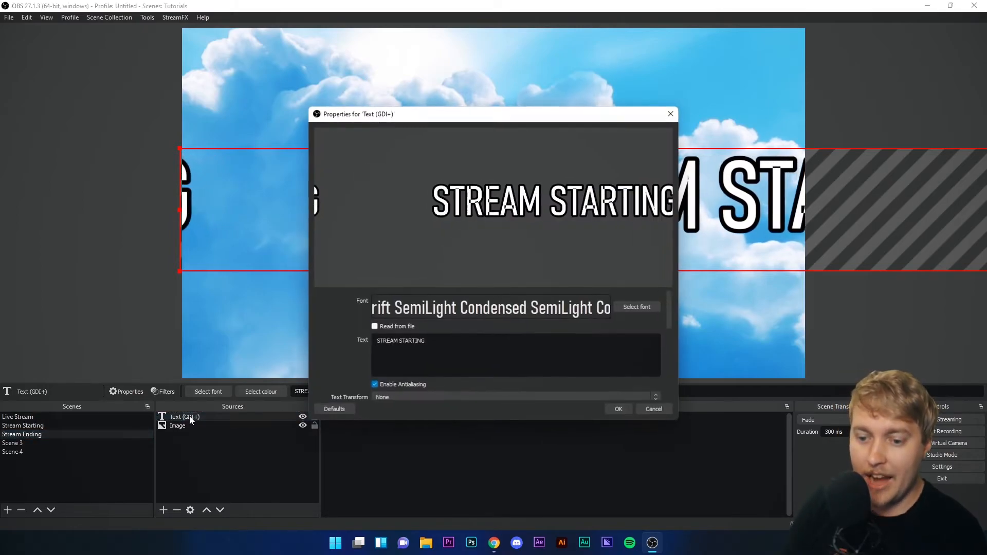
double_click(436, 342)
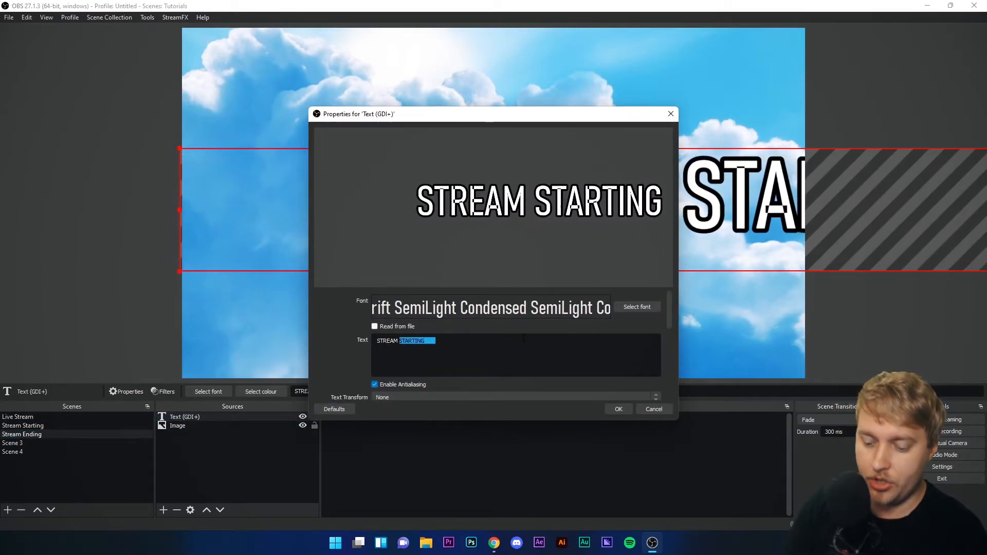
text(ENDING)
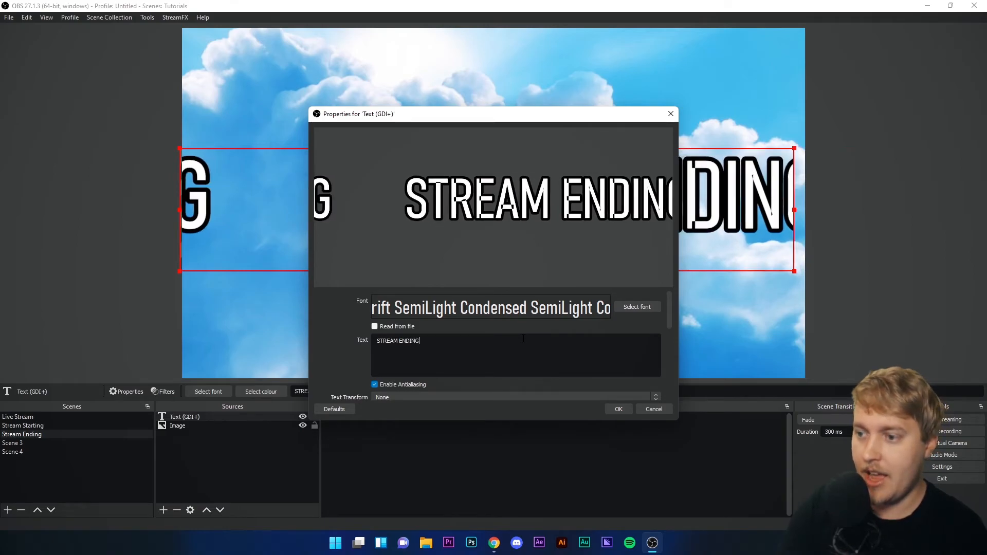
click(619, 409)
drag(794, 148, 804, 143)
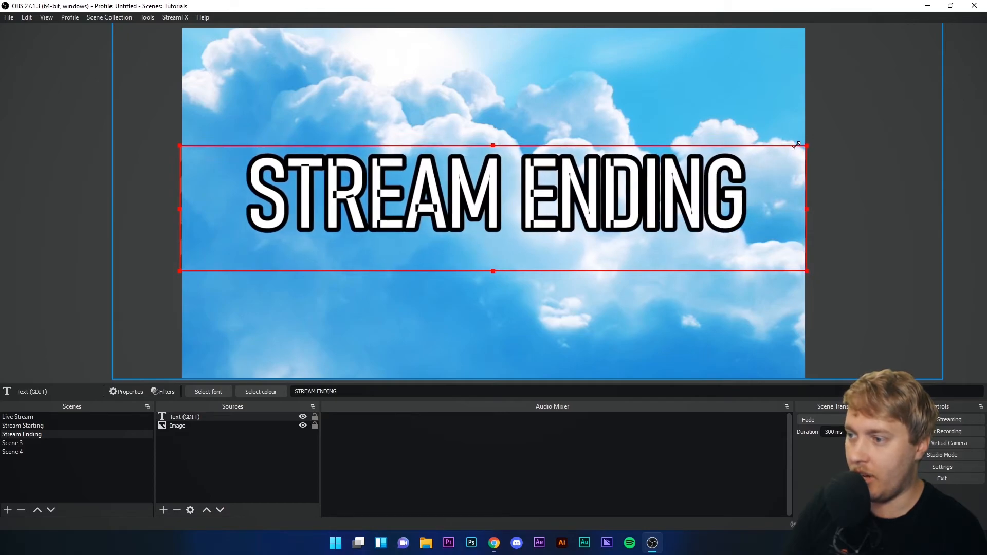
click(890, 306)
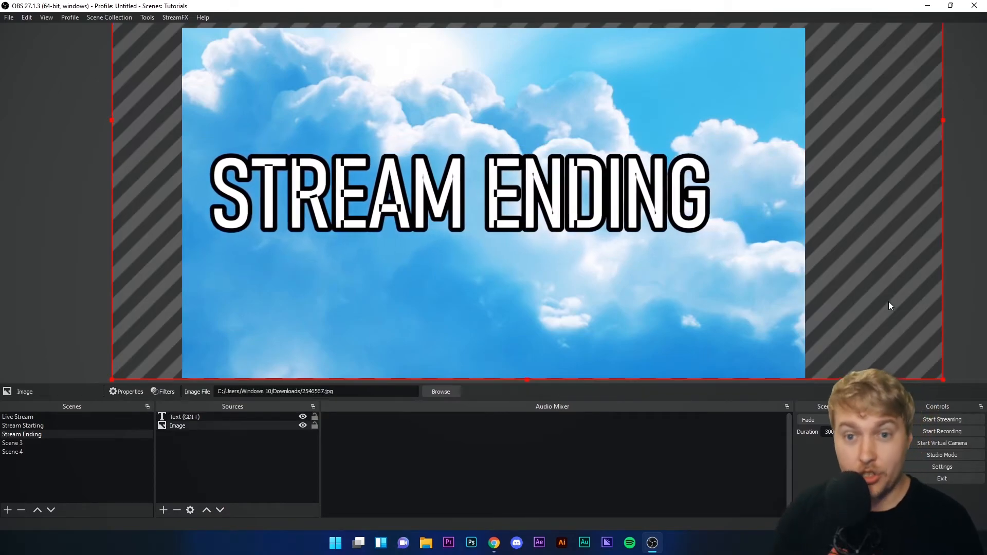
click(958, 288)
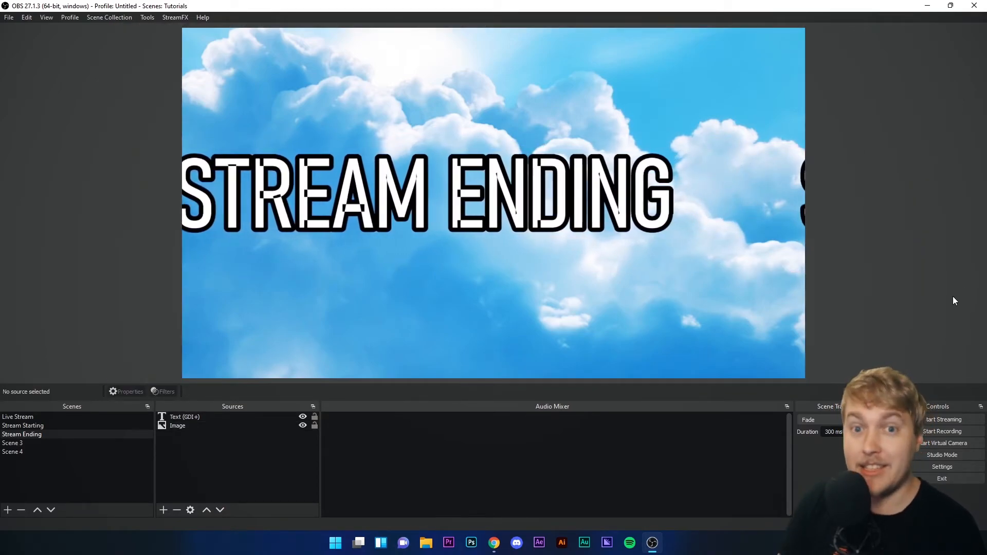
- Compare the title text of the Stream Starting and Stream Ending scenes and inspect the text source's properties
click(27, 426)
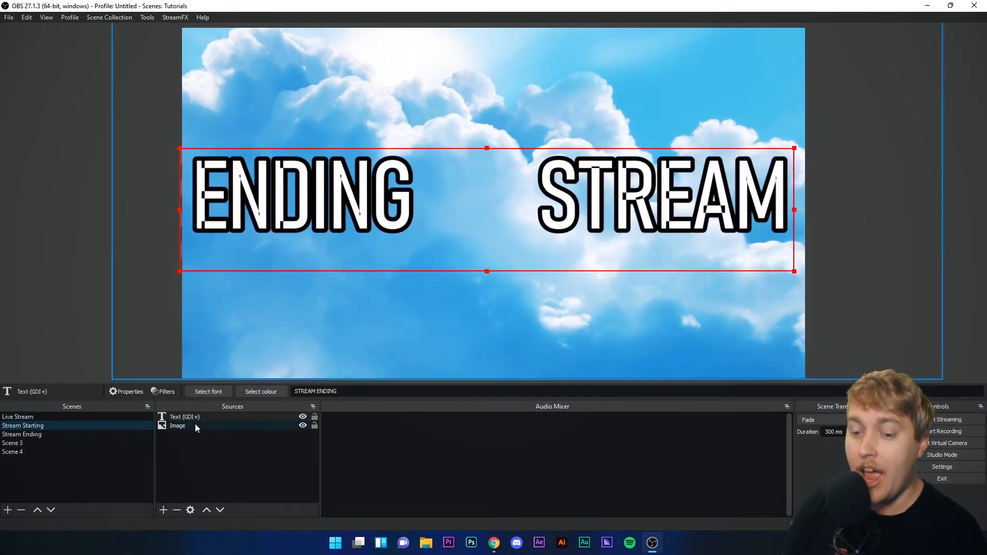
click(52, 435)
double_click(195, 417)
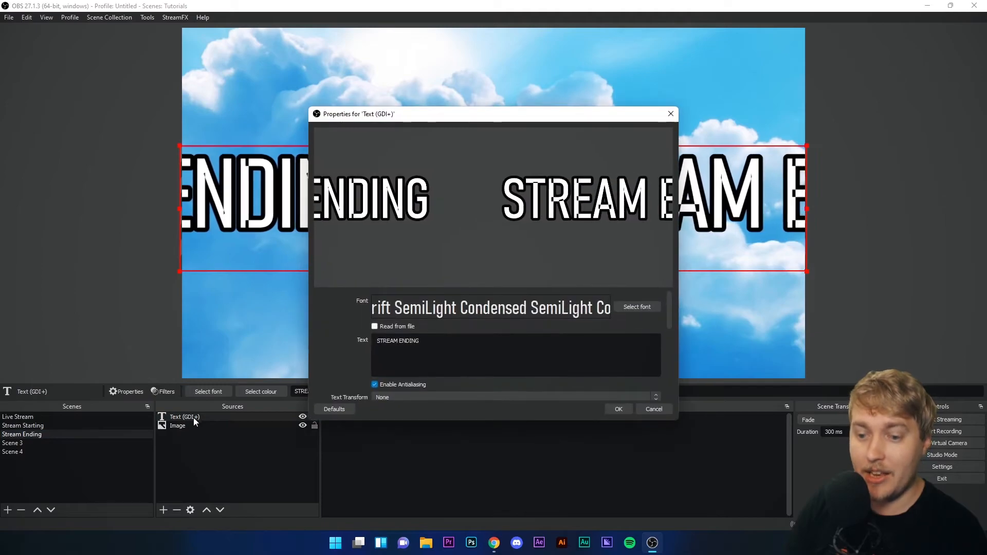
click(654, 410)
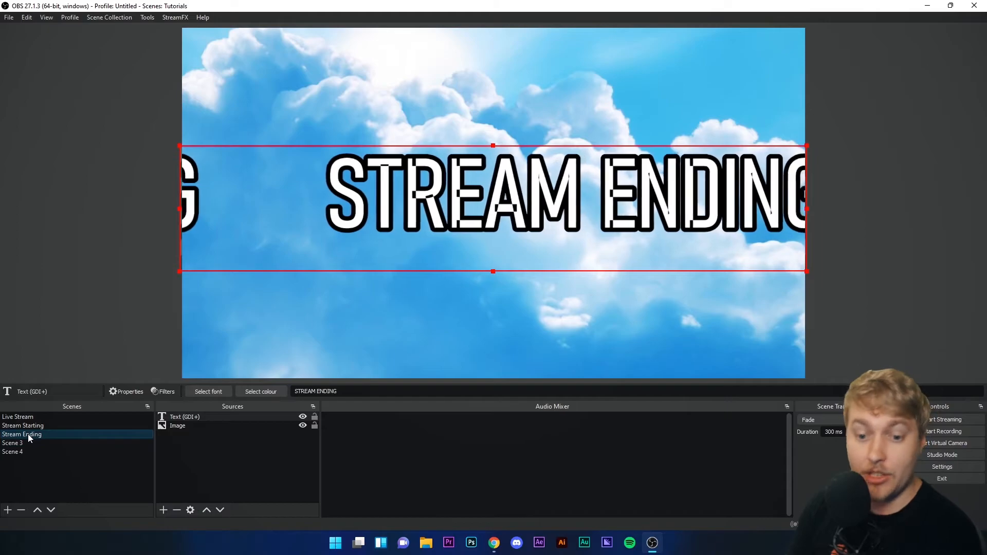
- Remove the Stream Ending scene and go back to the Stream Starting scene
key(Delete)
click(530, 285)
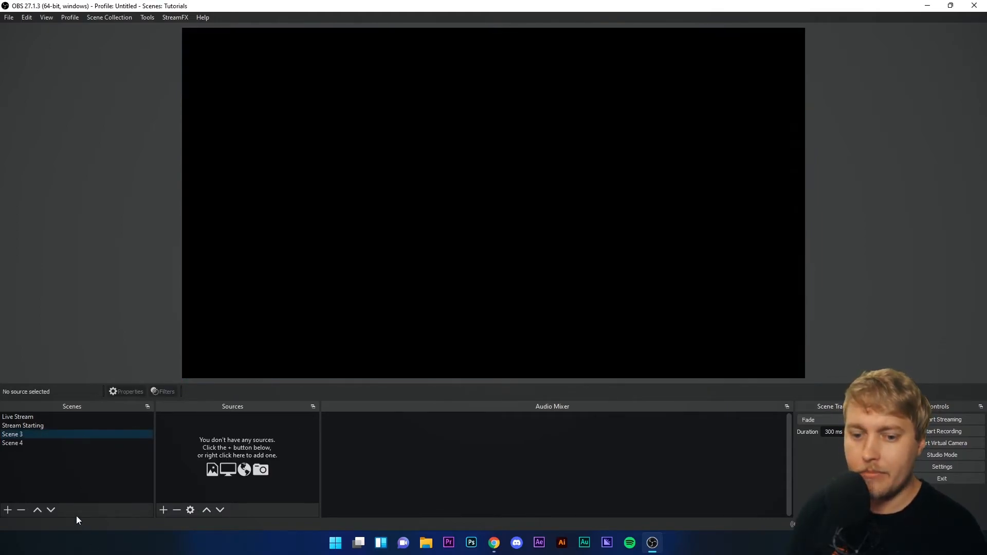
click(29, 425)
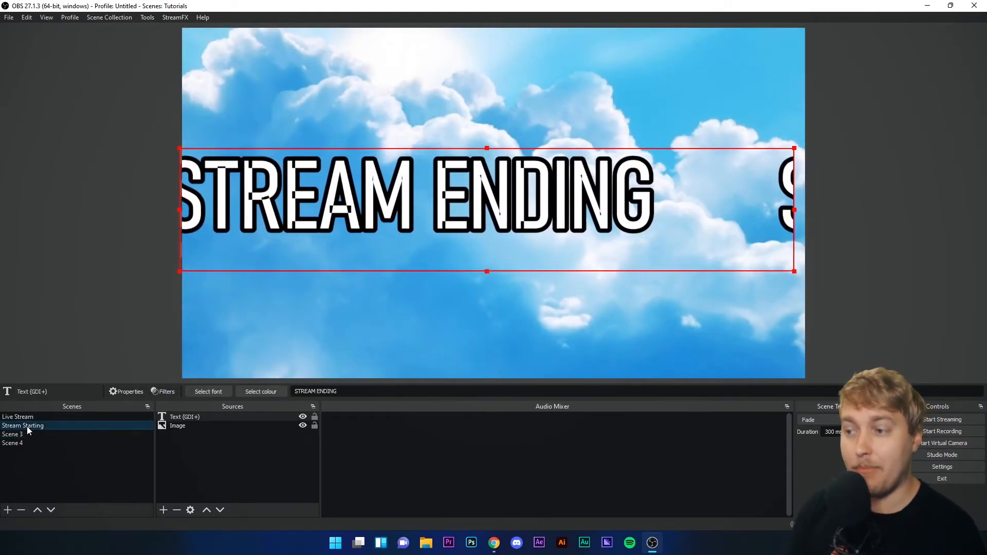
- Undo the recent scene and text edits until the title reads STREAM STARTING again
key(ctrl+z)
key(ctrl+z)
key(ctrl+z)
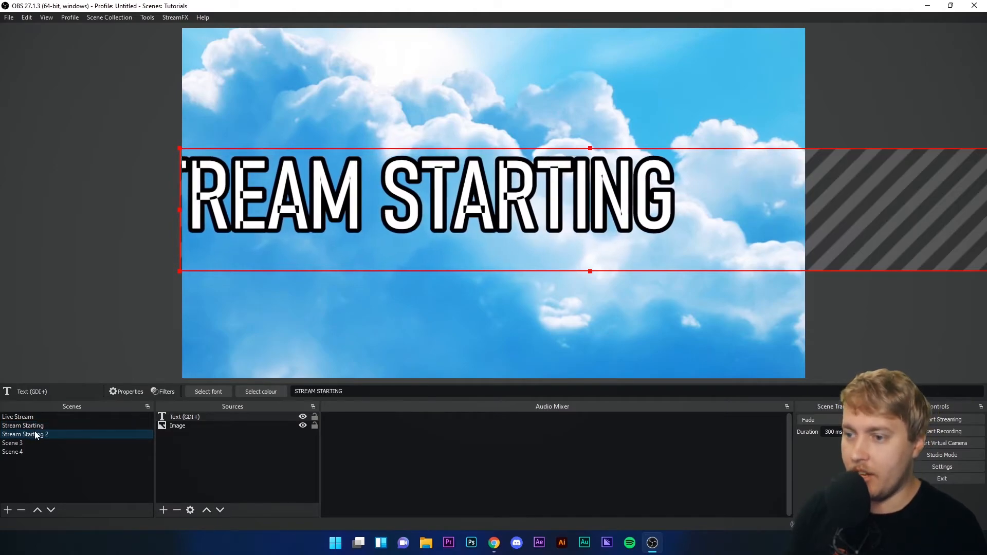
- Remove the restored Stream Starting 2 scene
key(Delete)
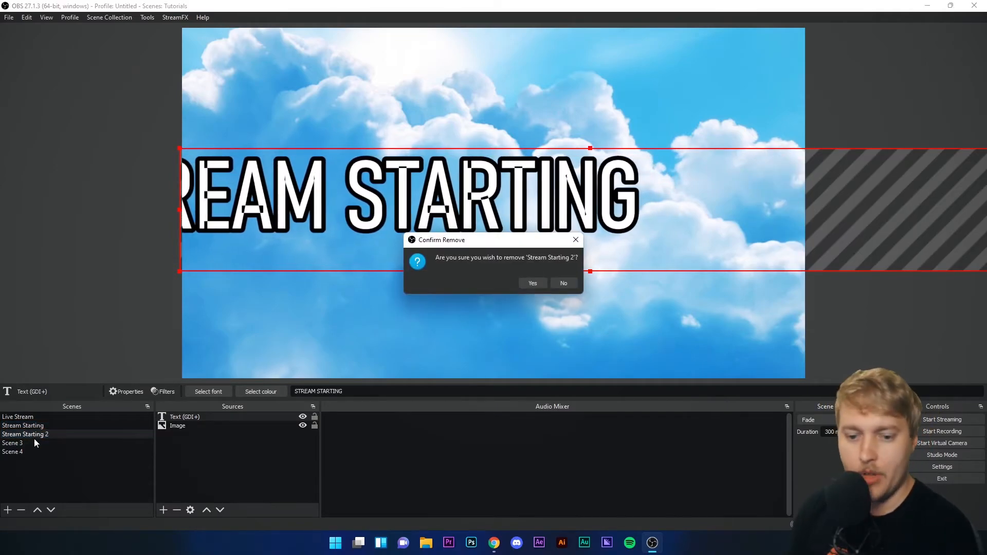
click(532, 283)
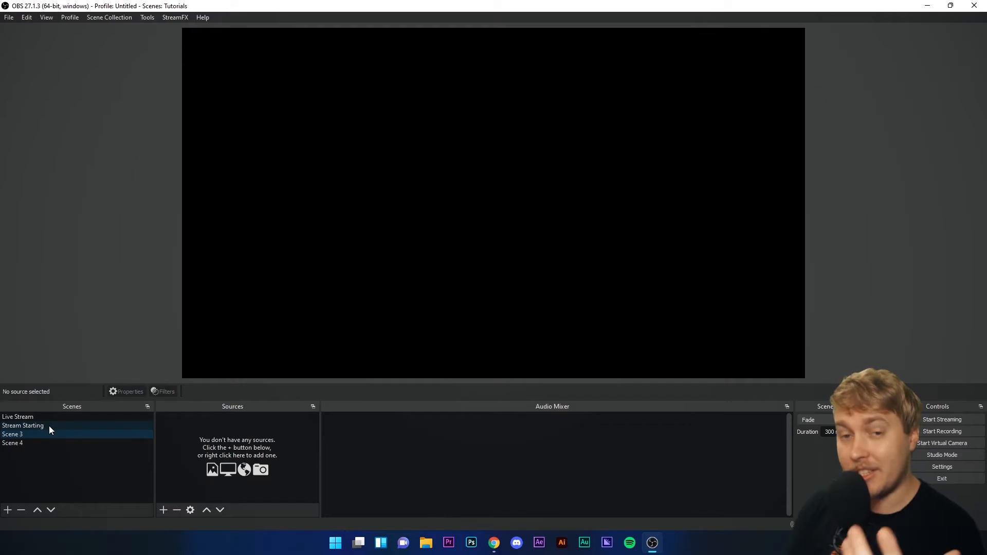
- Duplicate the Stream Starting scene as Stream Starting 2 and move the copy directly below the original
click(49, 425)
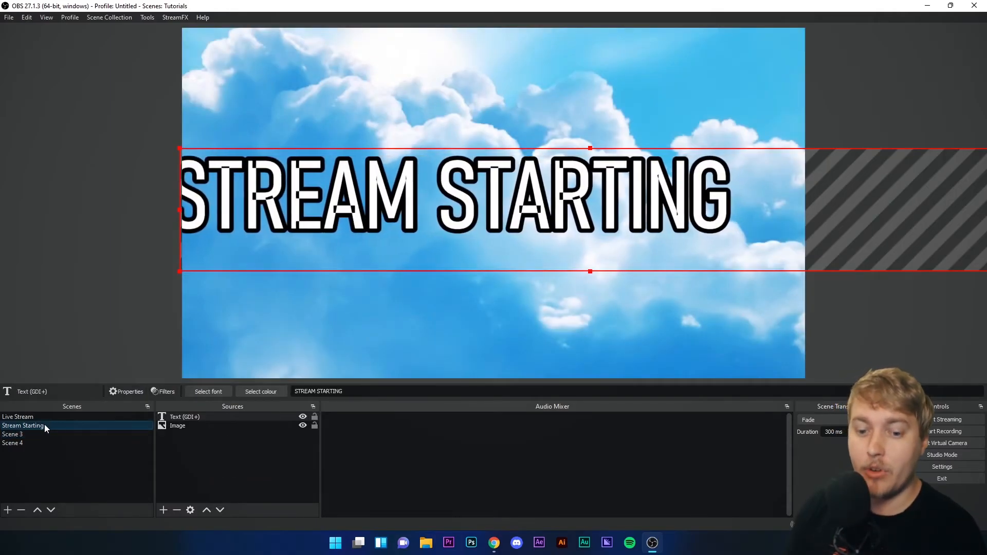
right_click(45, 424)
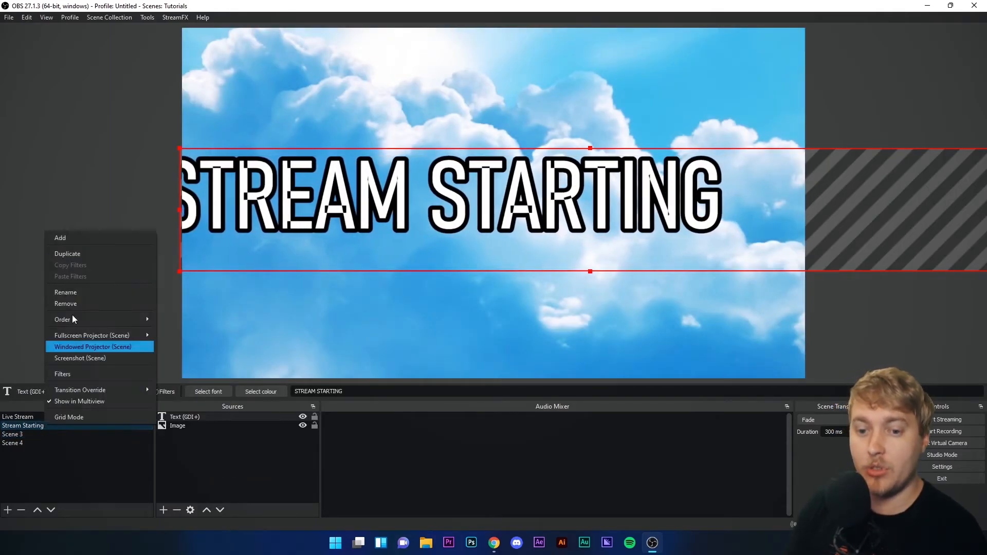
click(72, 255)
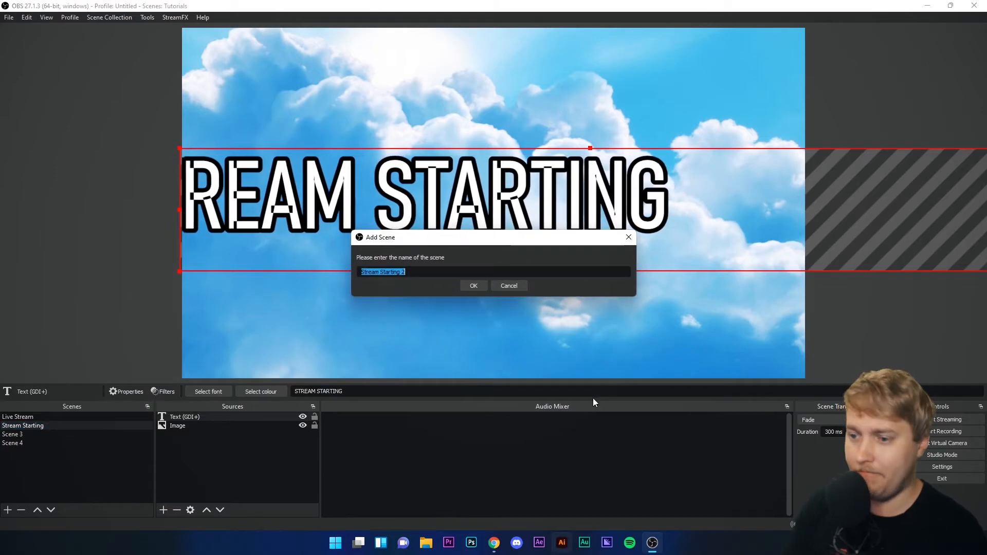
click(473, 286)
drag(39, 449, 34, 429)
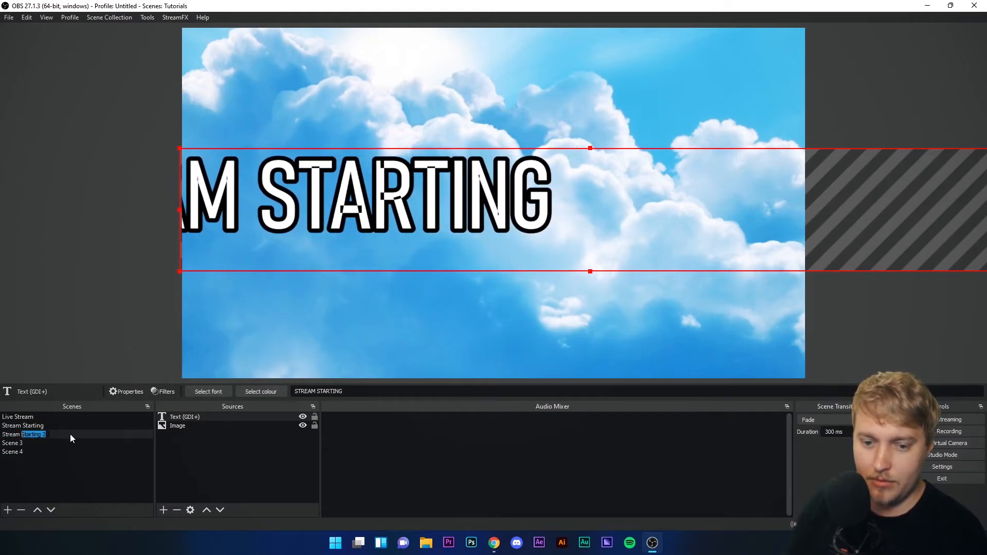
- Rename the duplicated scene as Stream Ending and make it the current scene
text(Ending)
key(Return)
click(28, 435)
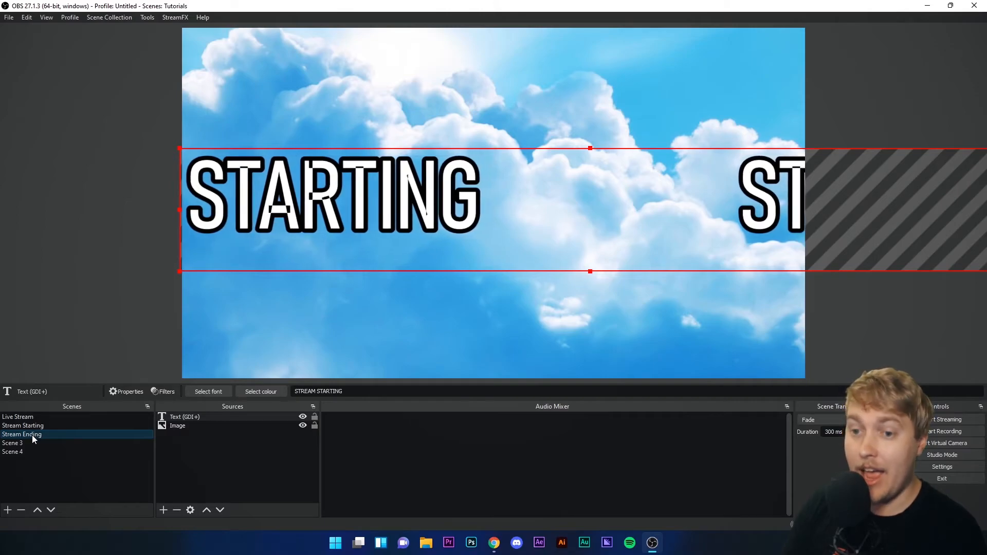
- Hide and show the Text (GDI+) source in the Stream Ending scene twice to demonstrate its visibility
click(189, 417)
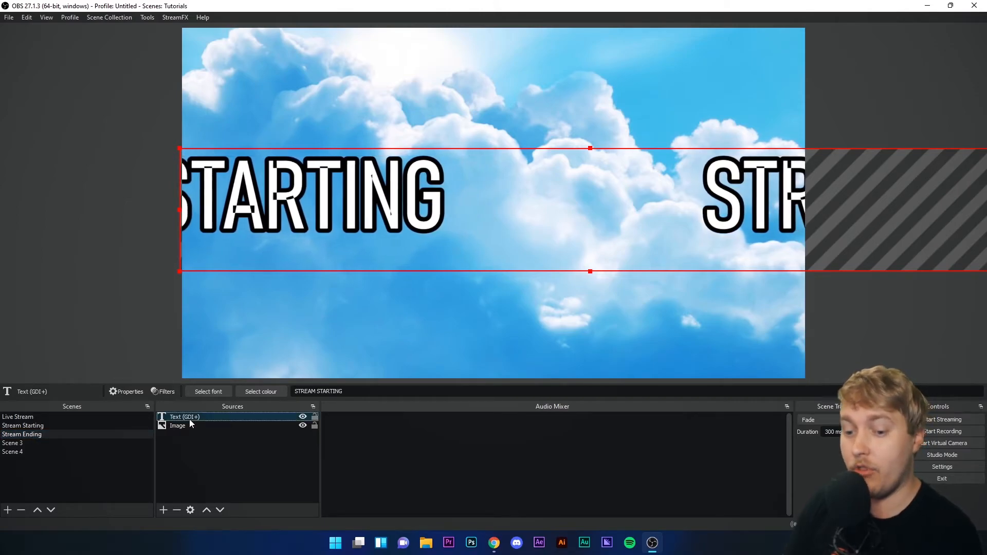
click(303, 417)
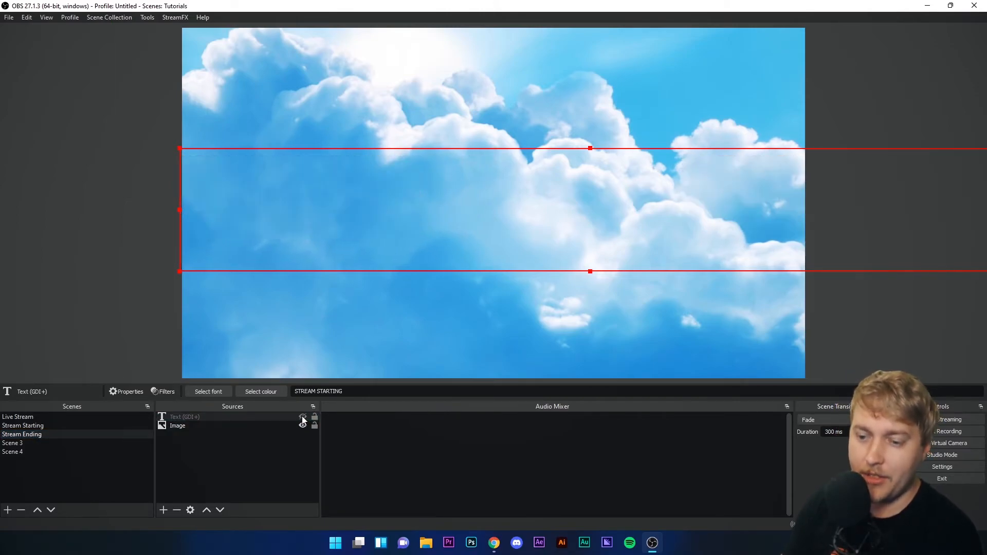
click(303, 418)
click(303, 418)
click(302, 417)
- Remove the Text (GDI+) source from the Stream Ending scene and check the title in the Stream Starting scene
key(Delete)
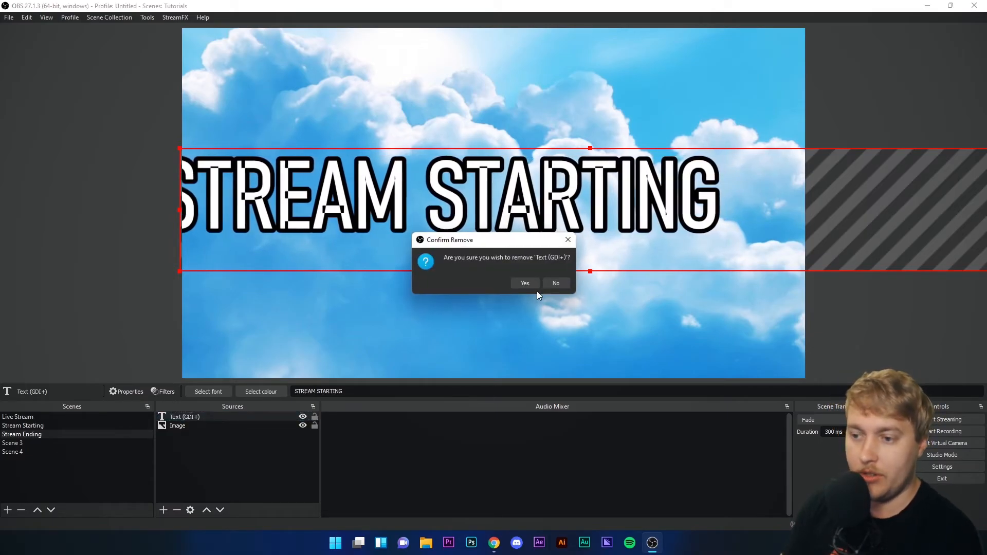
click(525, 283)
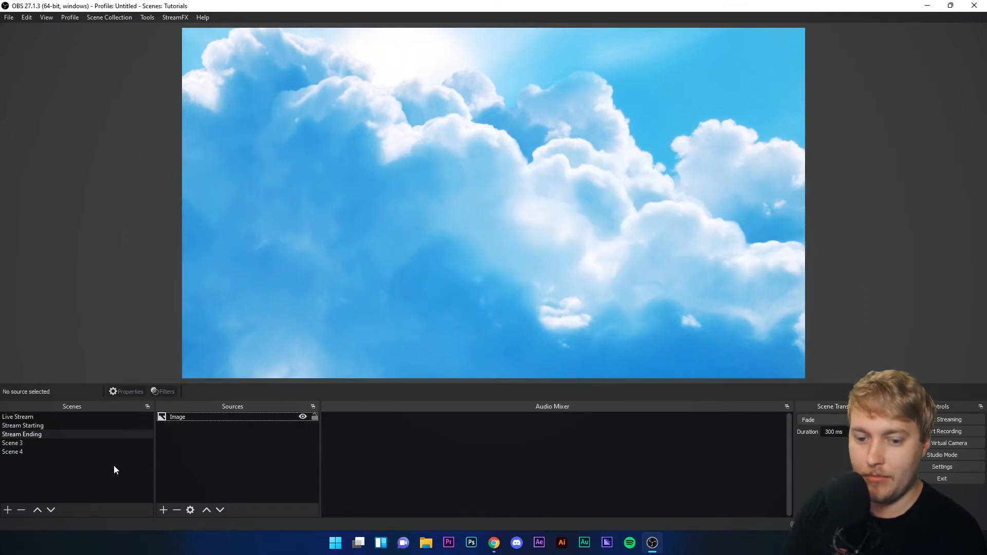
click(46, 426)
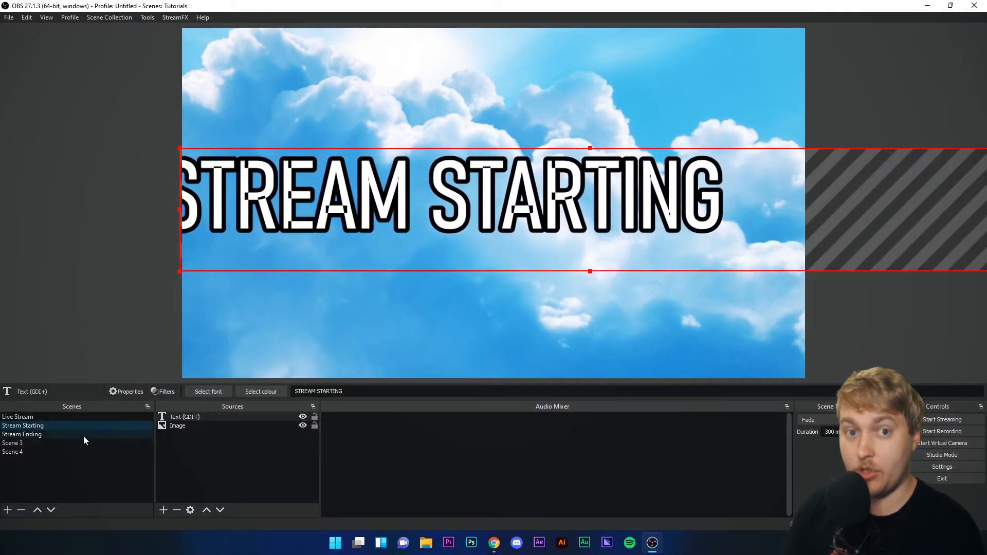
- Add a new Text (GDI+) source to the Stream Ending scene with the text STREAM ENDING
click(42, 435)
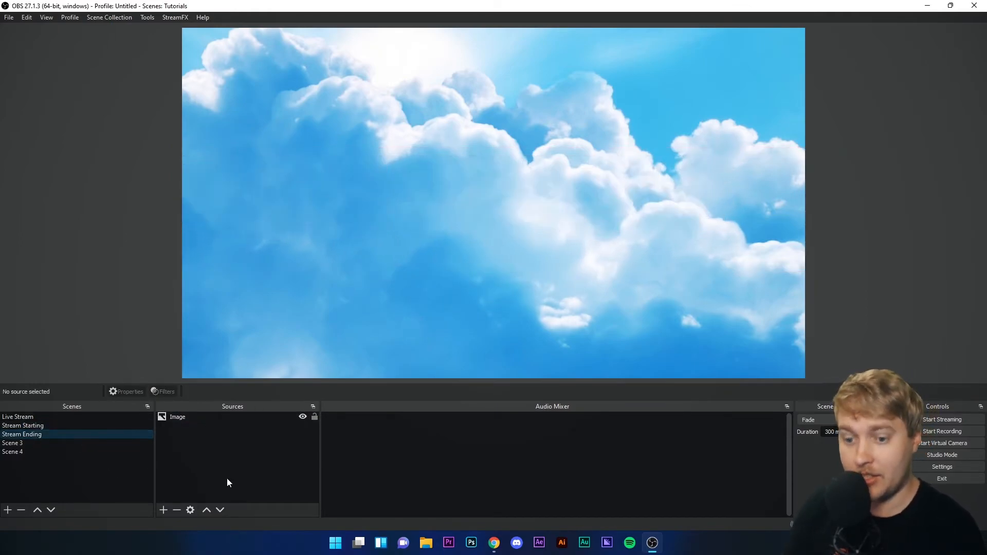
click(162, 510)
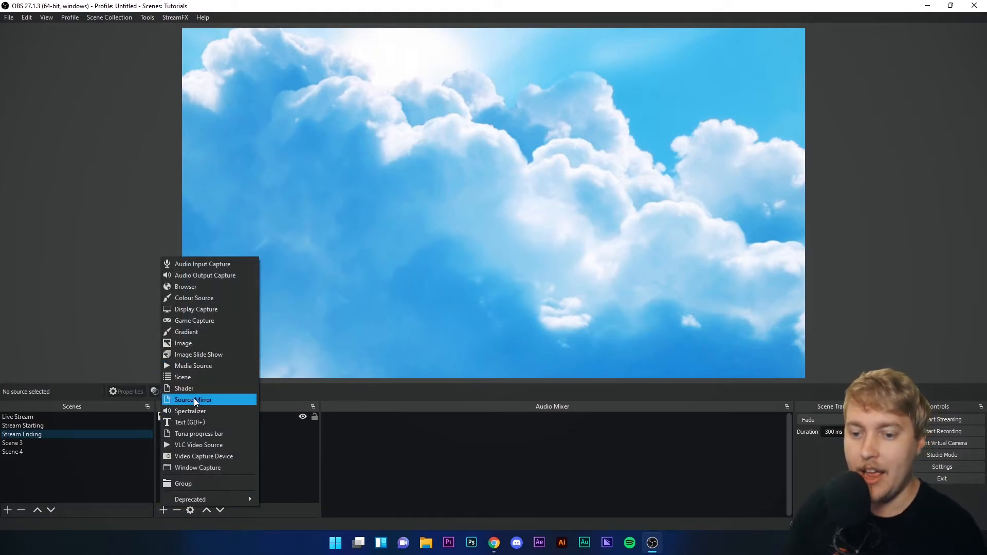
click(186, 424)
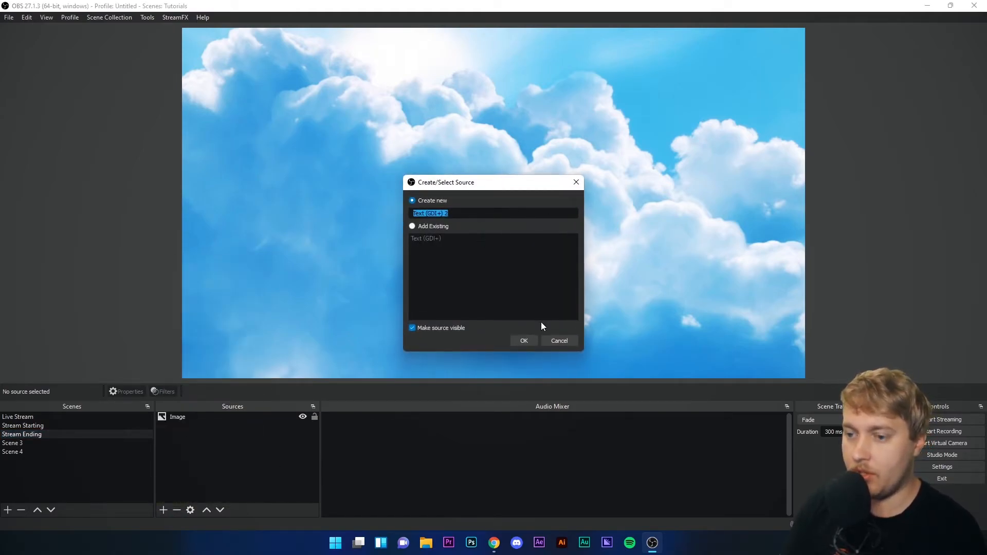
click(524, 341)
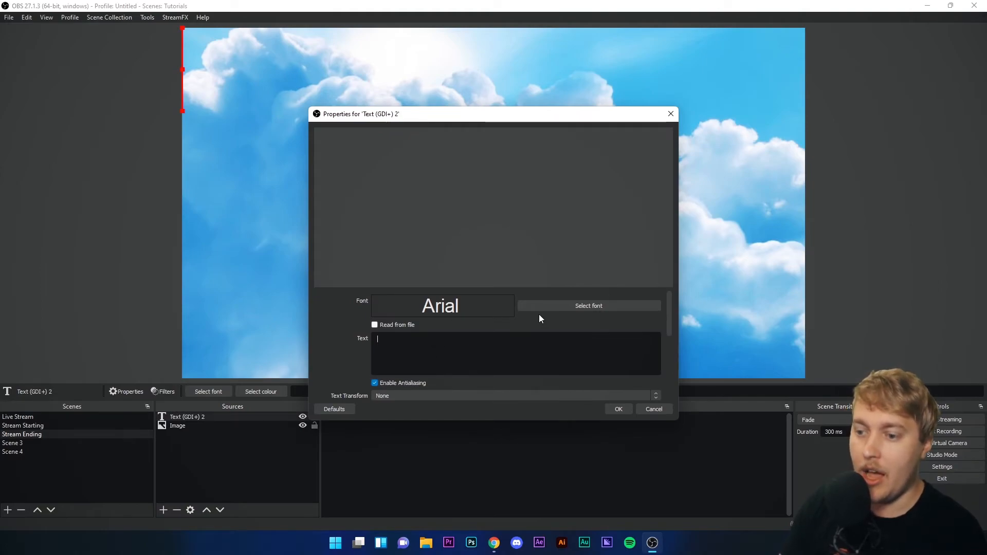
text(STREAM ENDIN)
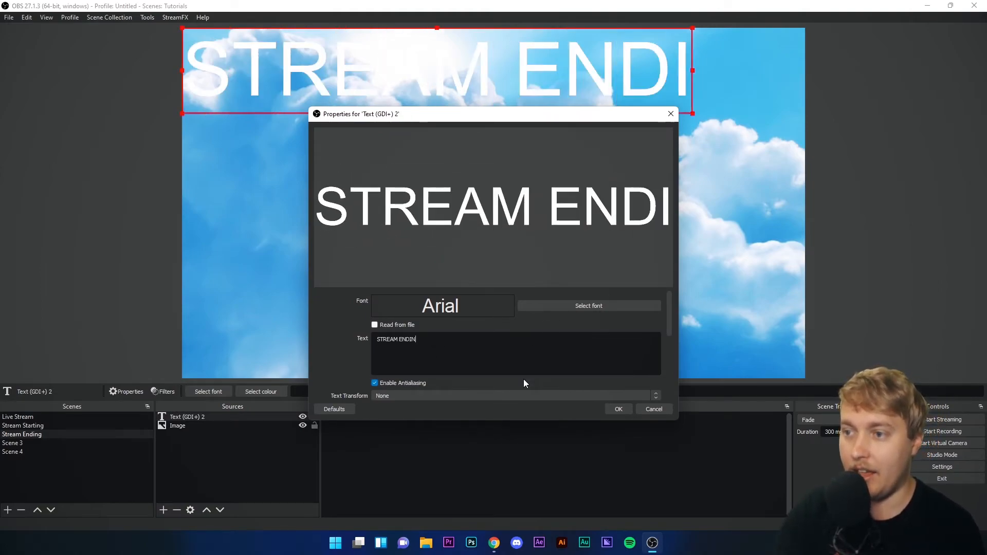
text(G)
- Set the font of the STREAM ENDING text to AcmeFont Regular
click(588, 305)
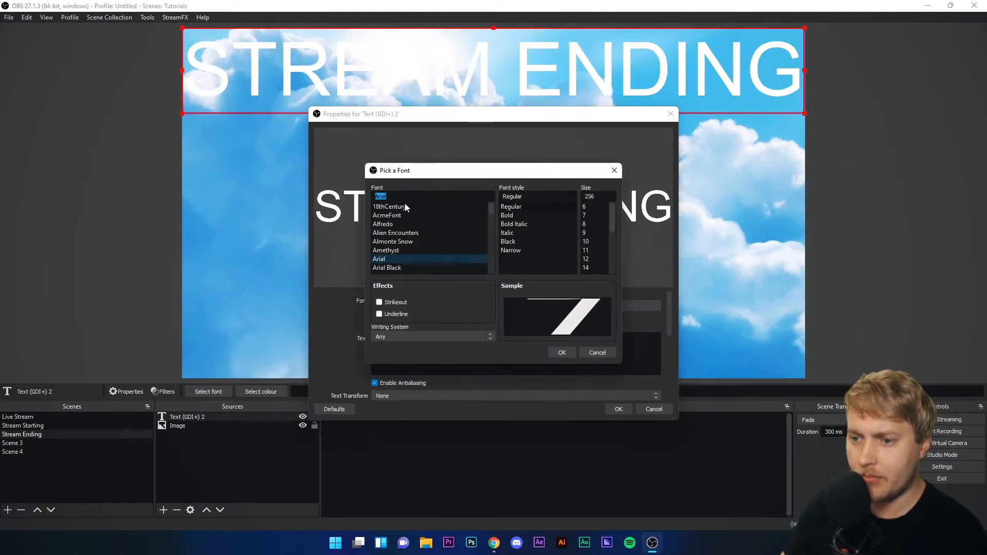
click(403, 225)
click(401, 215)
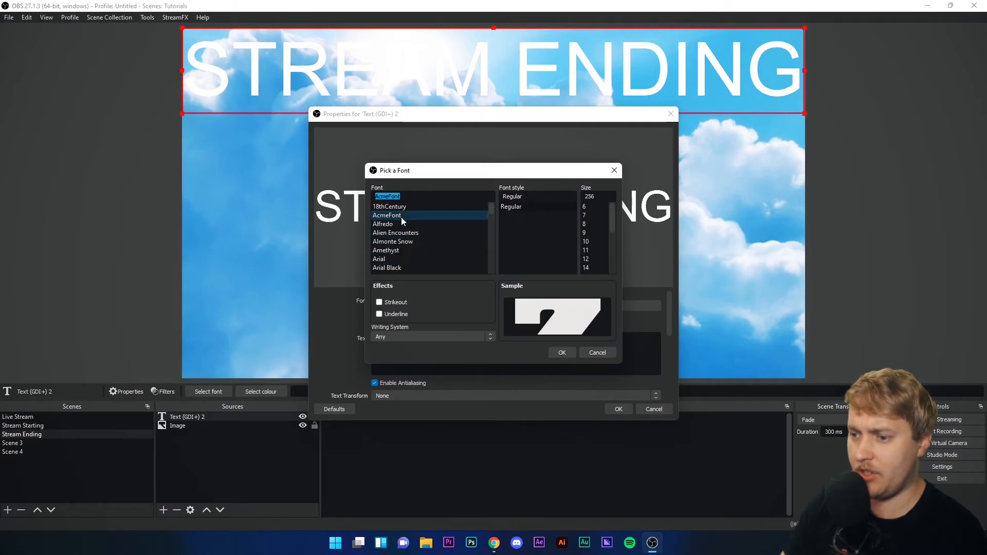
click(561, 353)
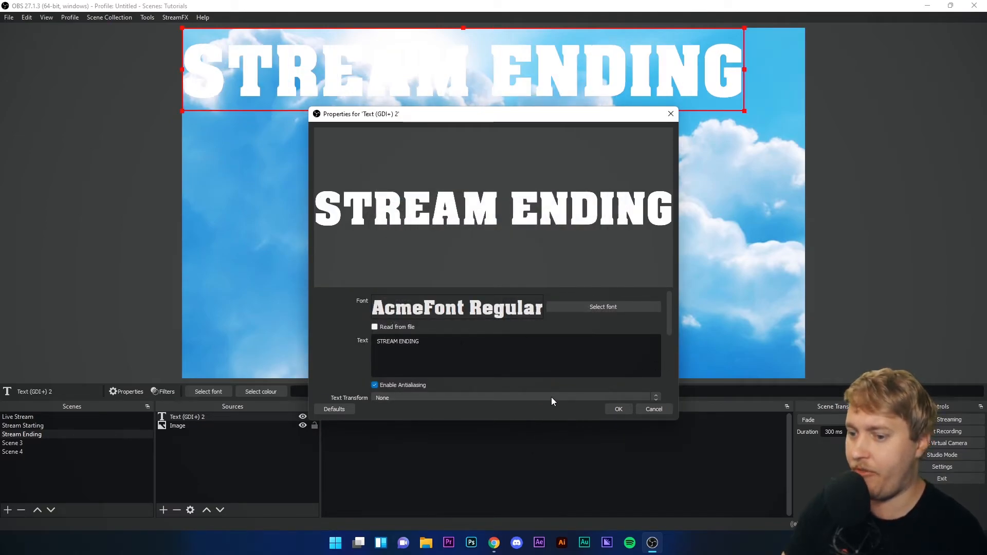
- Give the STREAM ENDING text a black outline (#000000) with size 20
scroll(454, 389, down, 10)
click(375, 369)
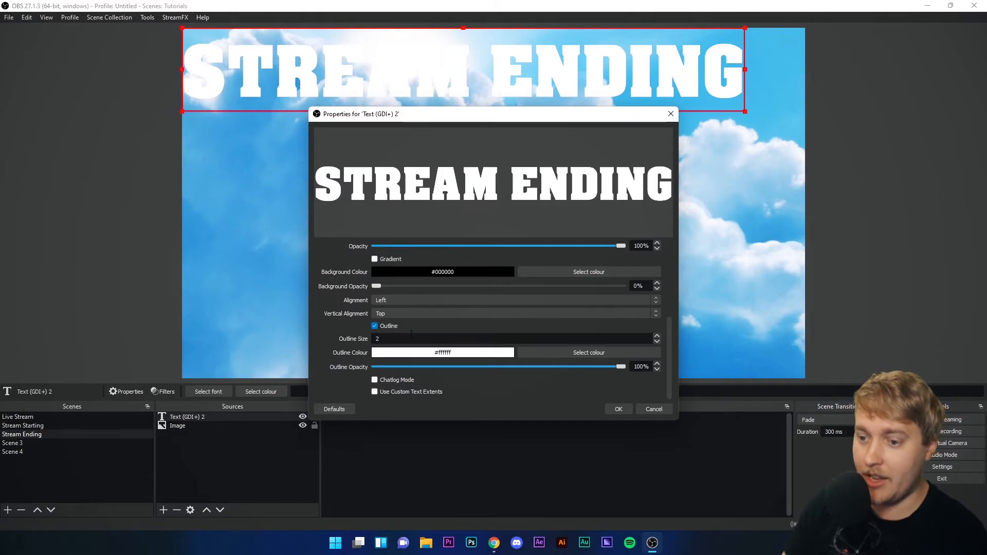
text(0)
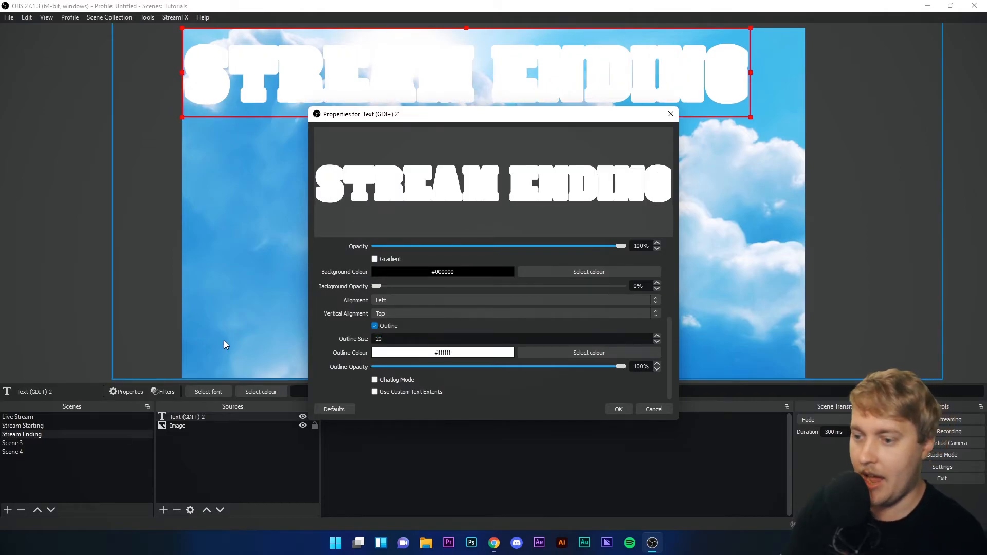
click(602, 353)
click(567, 362)
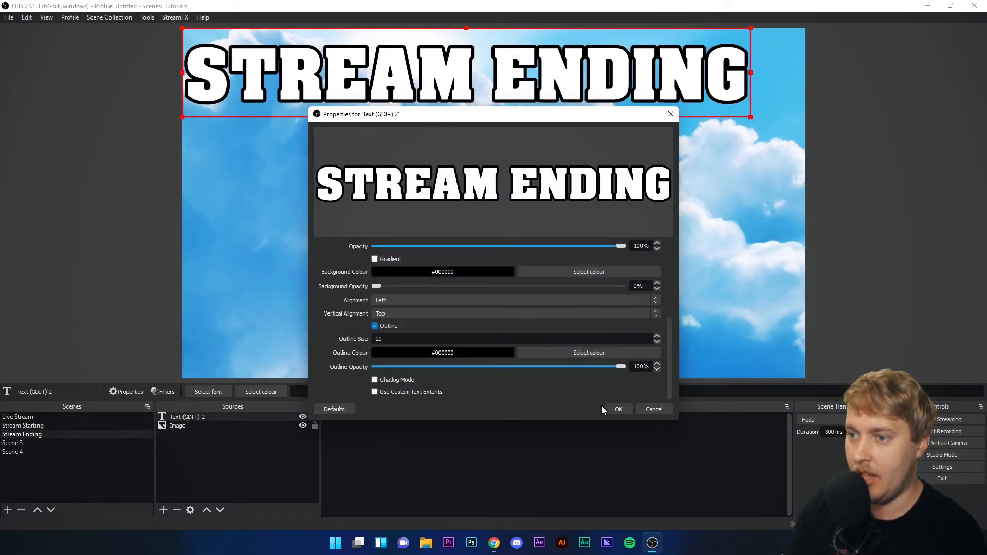
click(618, 410)
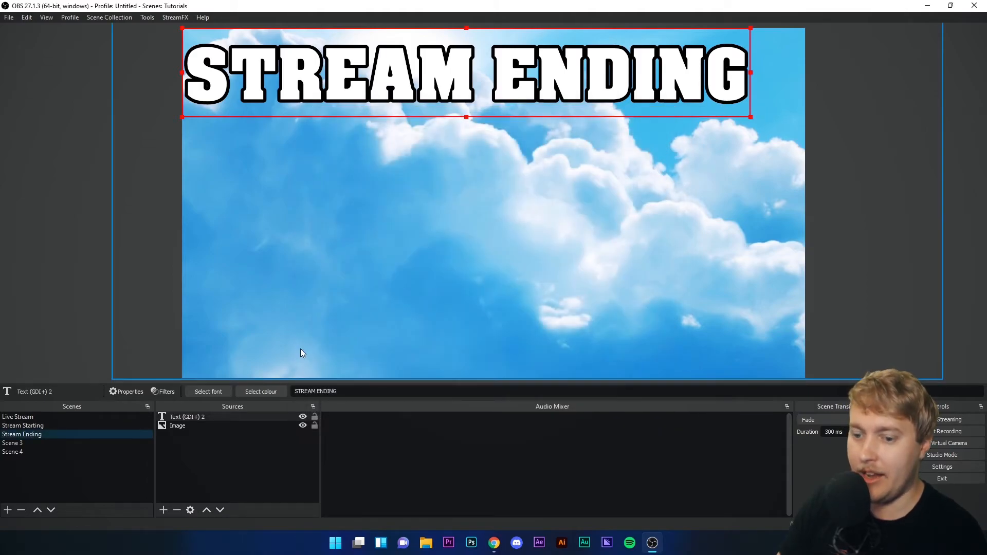
- Widen the STREAM ENDING text with trailing spaces and fit the source to the screen
double_click(197, 417)
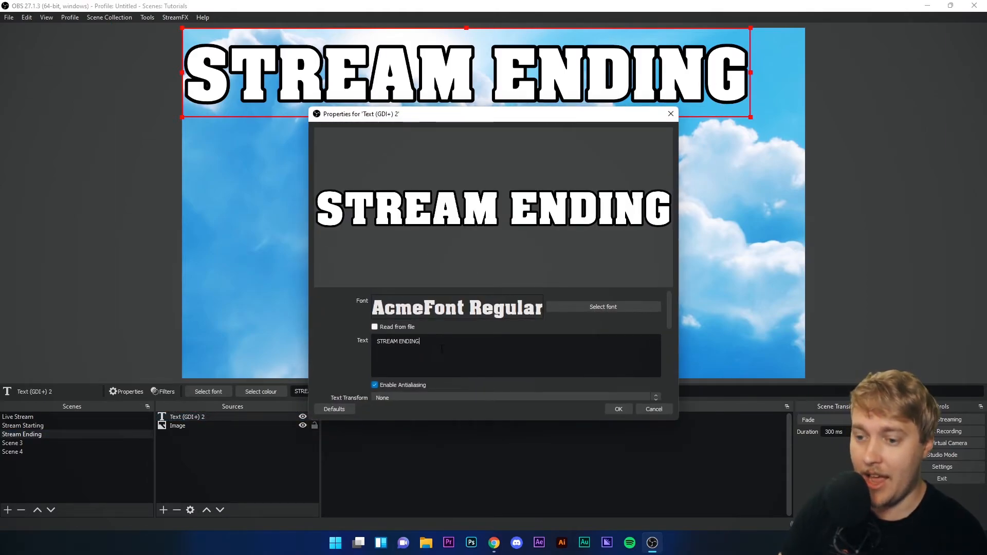
click(618, 410)
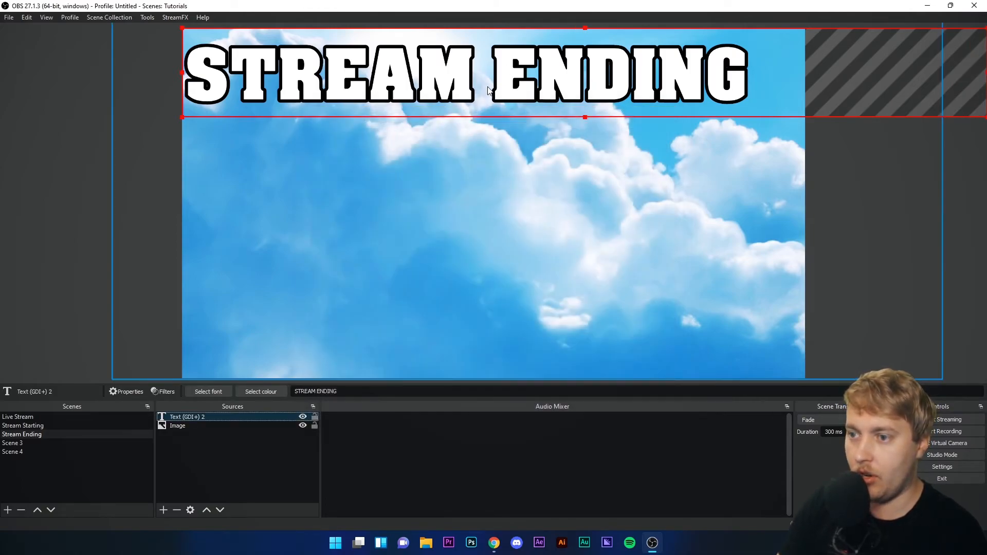
right_click(485, 90)
mouse_move(515, 308)
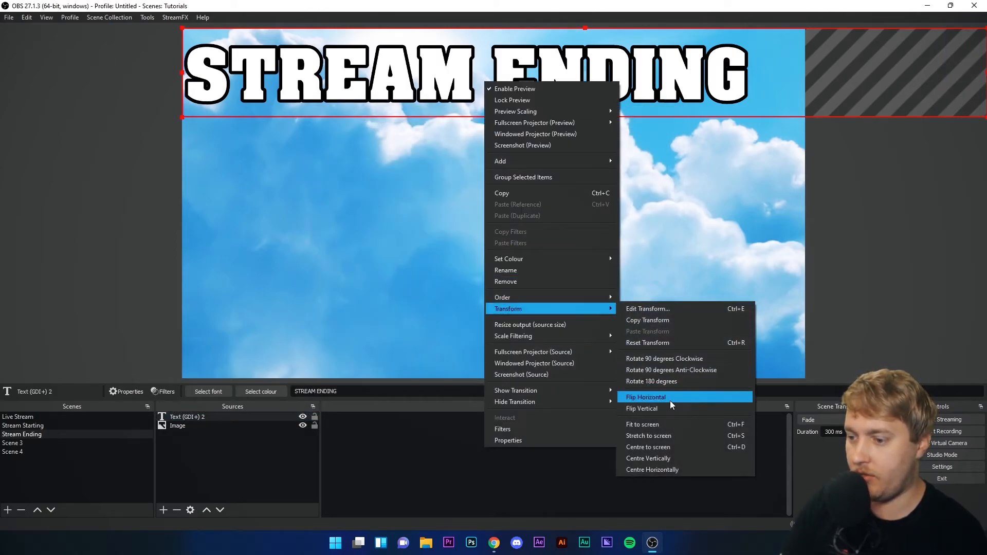
click(643, 427)
right_click(430, 215)
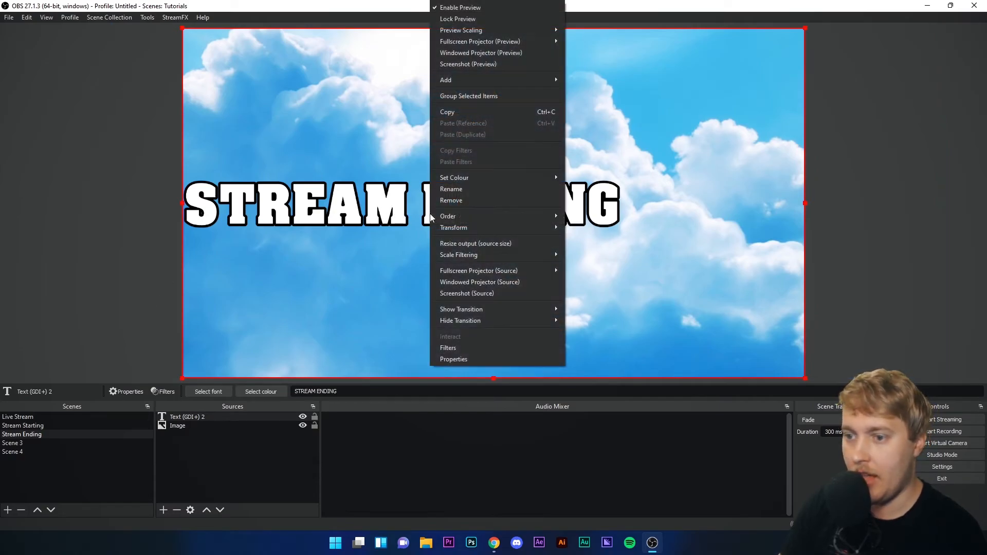
click(103, 225)
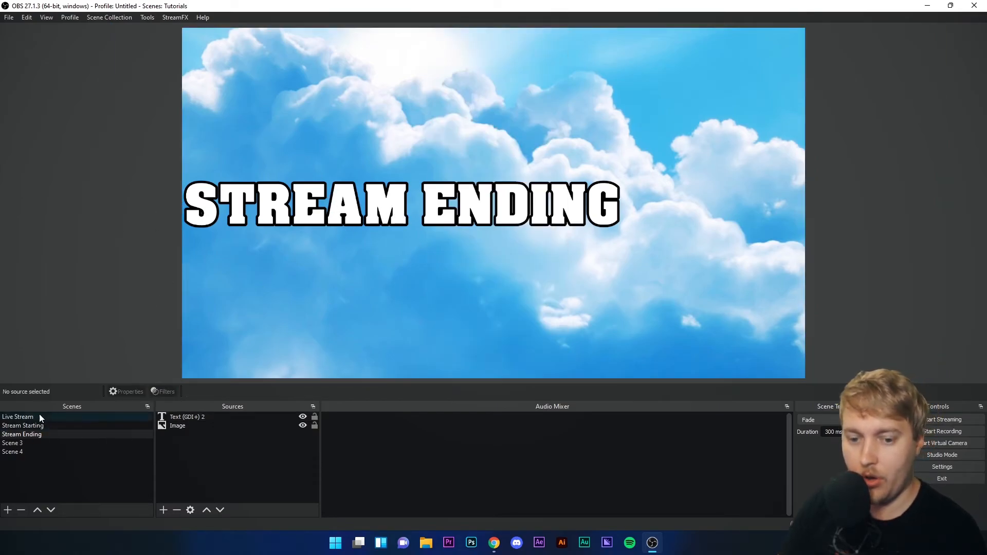
right_click(191, 416)
click(187, 394)
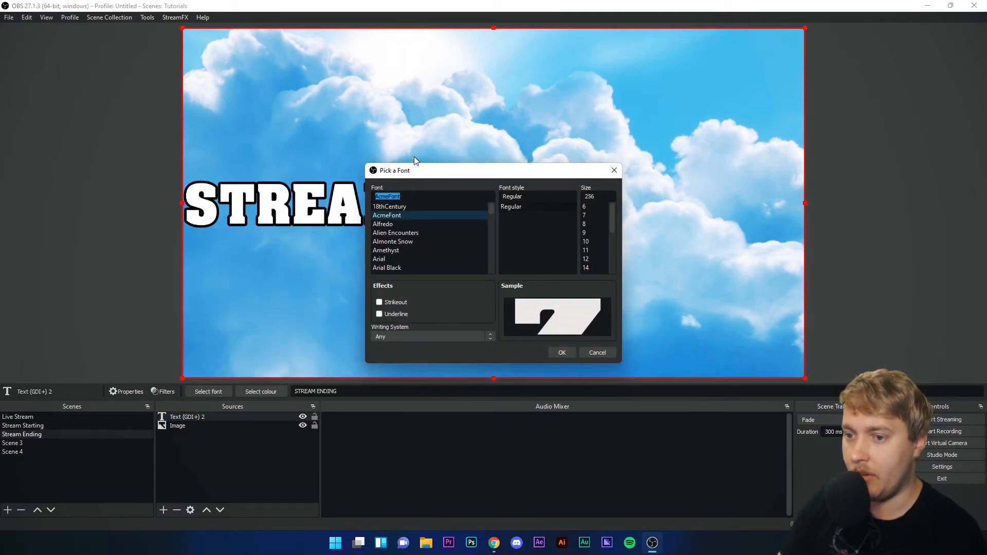
click(562, 353)
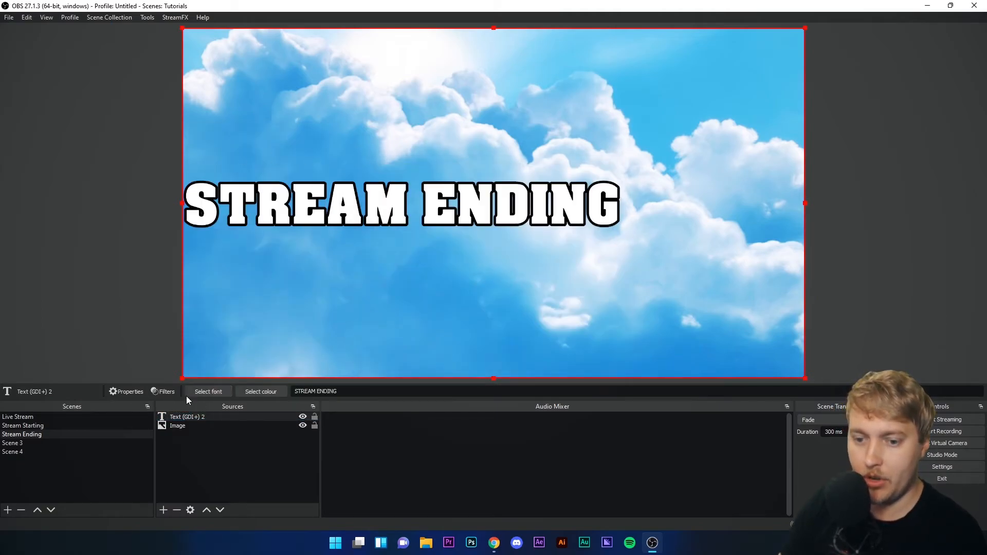
- Add a Scroll filter to the STREAM ENDING text with a horizontal speed of 56
click(161, 392)
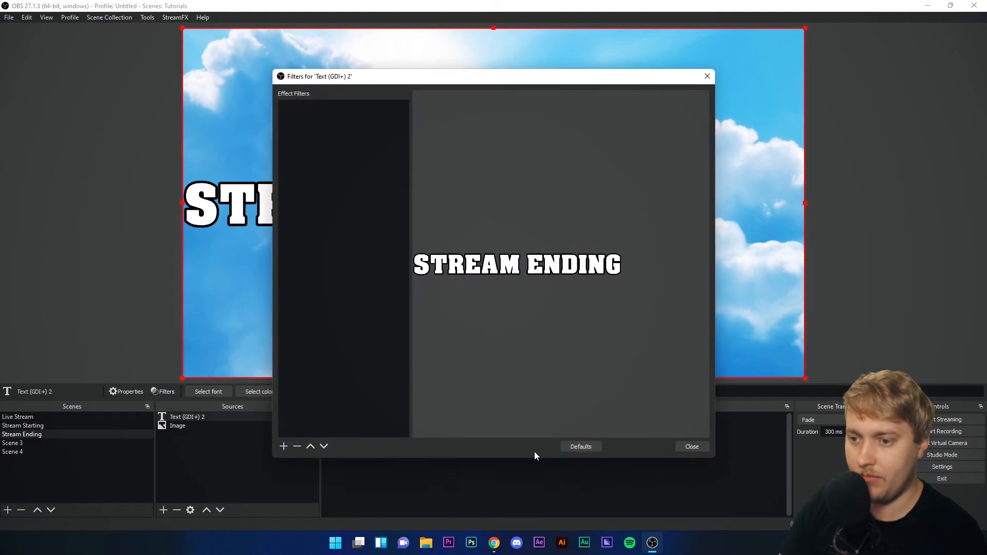
click(283, 446)
click(303, 418)
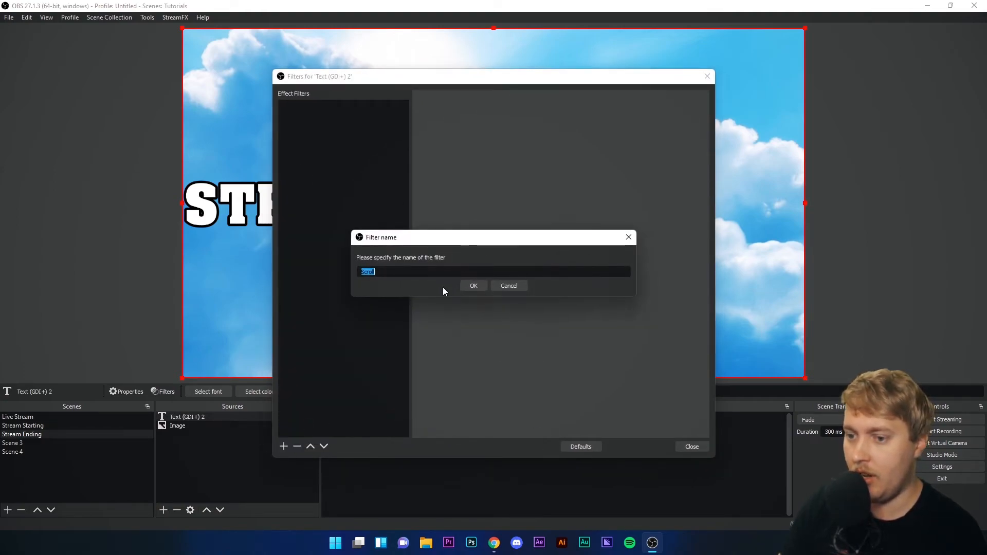
click(466, 289)
drag(564, 318, 574, 320)
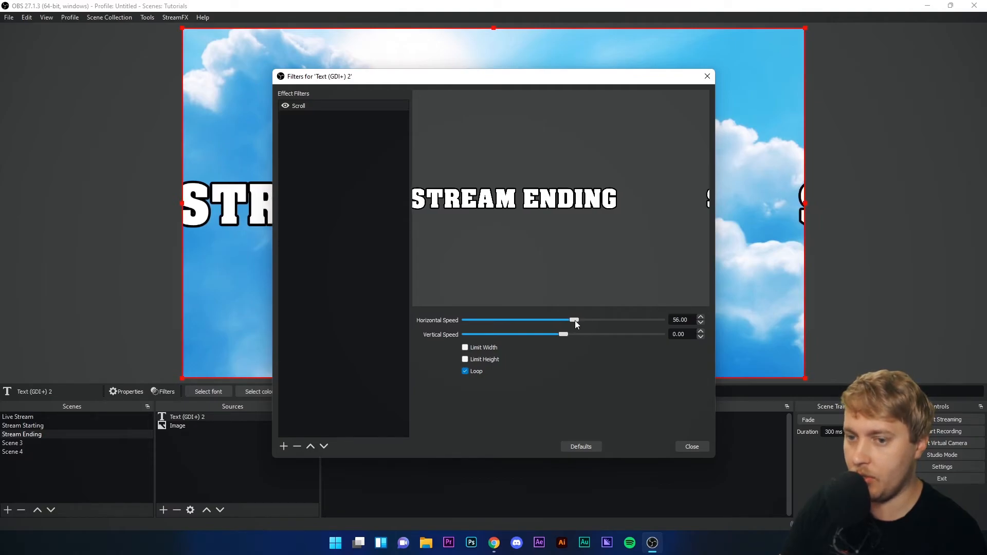
click(694, 446)
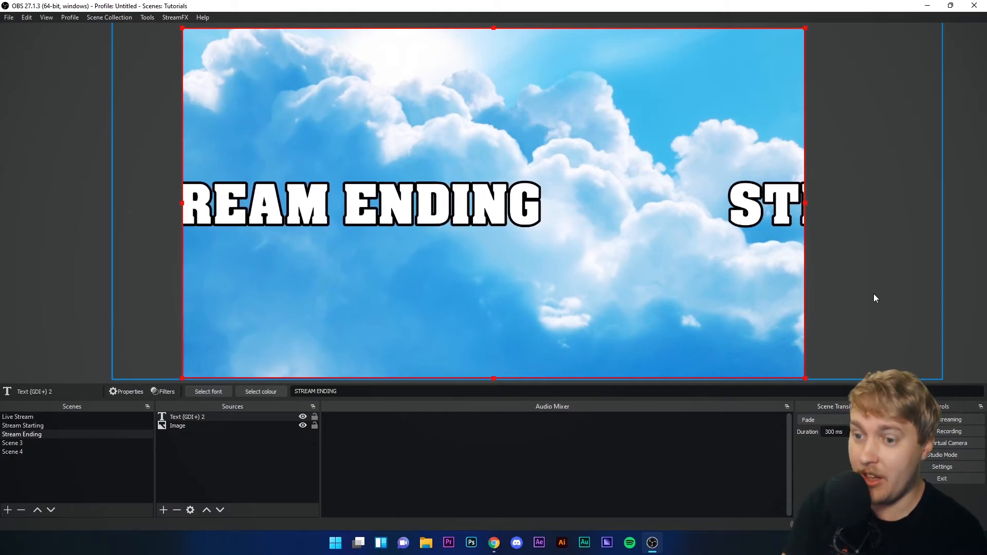
- View the Stream Starting scene and Scene 3, and return to the Stream Ending scene
click(31, 424)
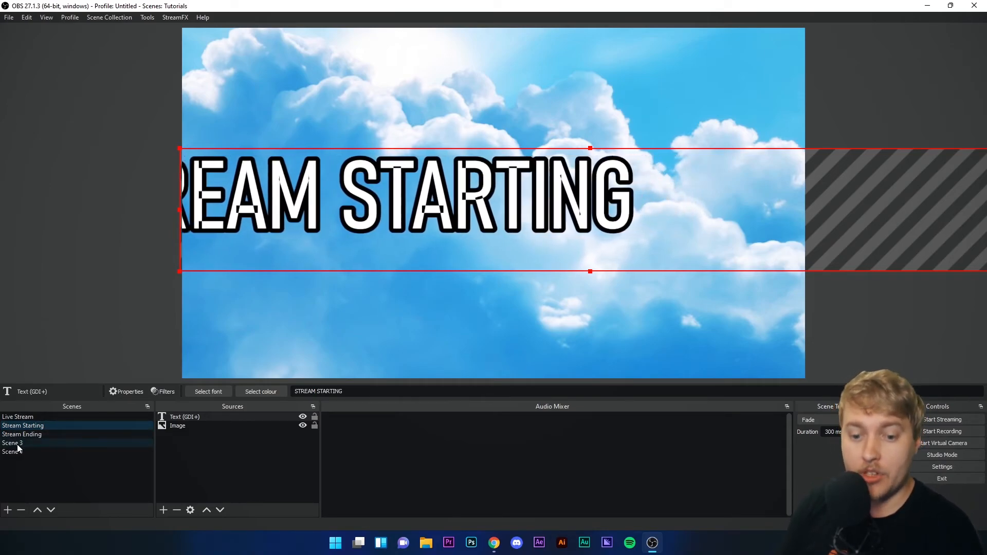
click(19, 444)
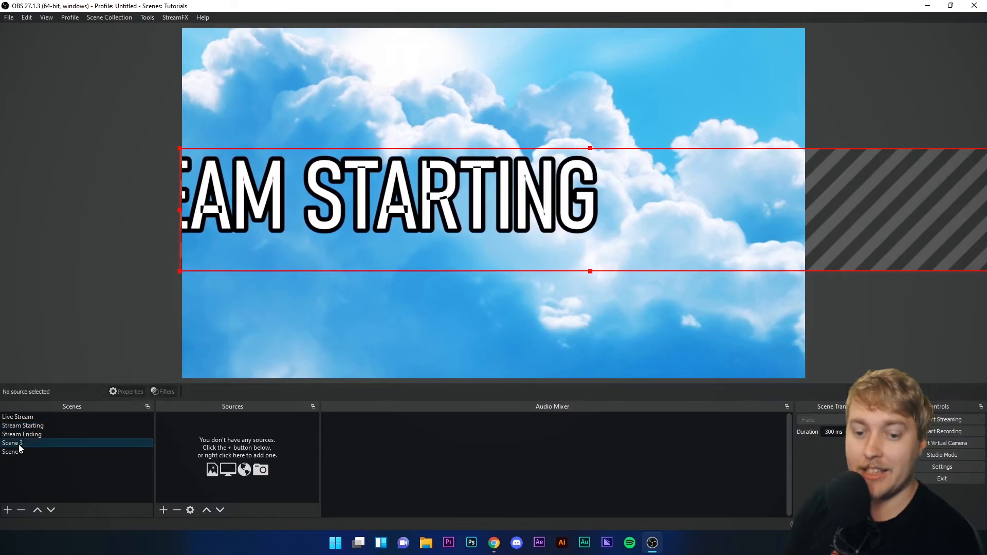
click(21, 435)
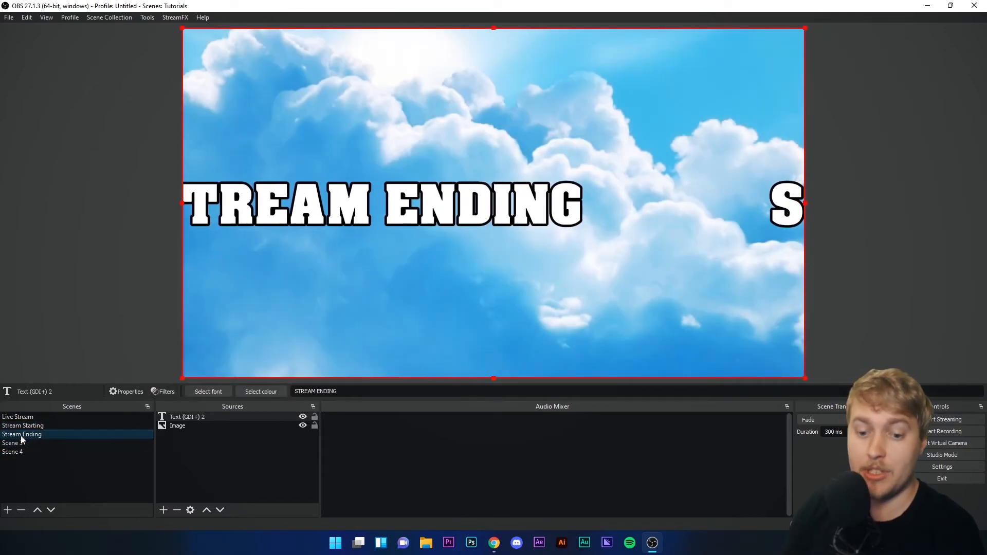
- Duplicate the Stream Ending scene as BRB and move the copy directly below Stream Ending
right_click(21, 436)
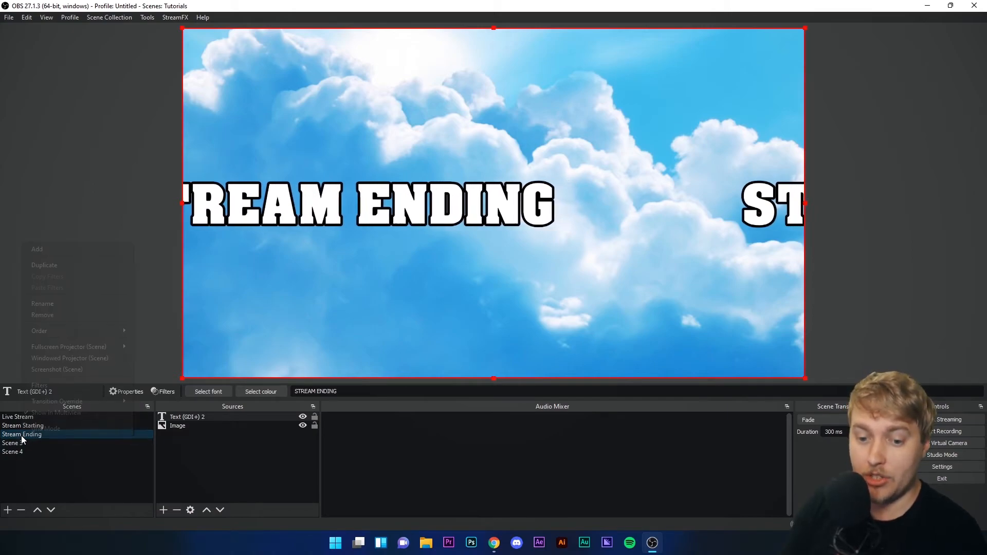
click(38, 264)
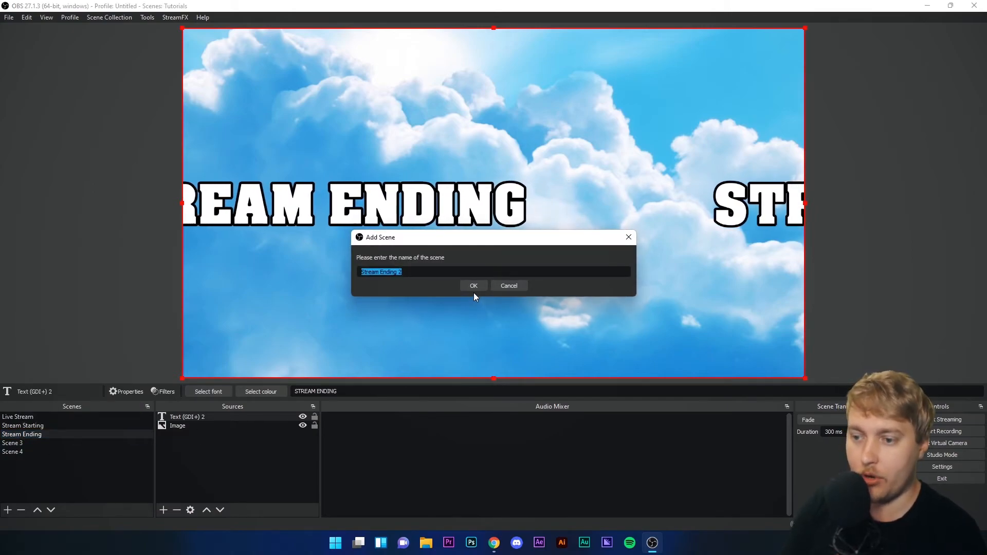
text(Stre)
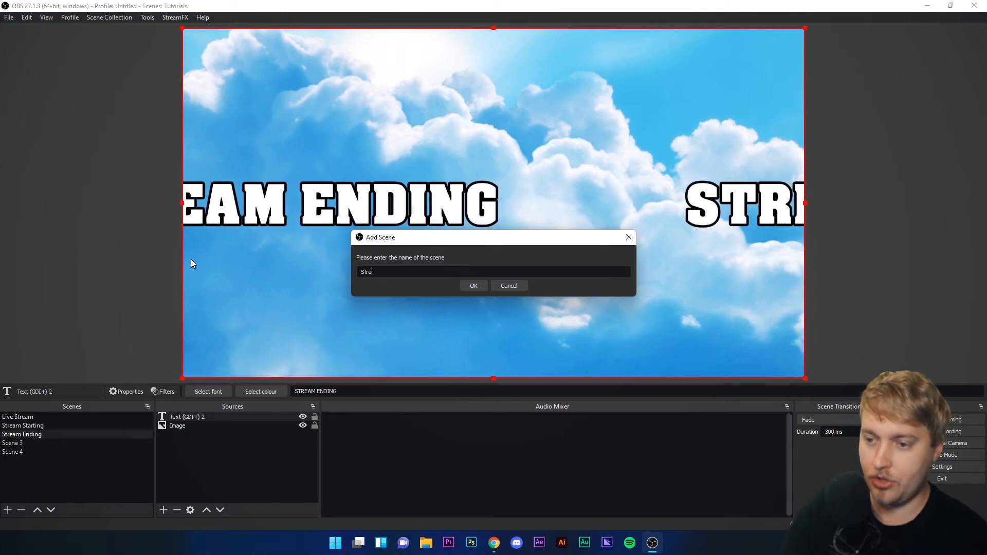
text(am)
key(BackSpace)
key(BackSpace)
key(BackSpace)
key(BackSpace)
key(BackSpace)
key(BackSpace)
text(BRB)
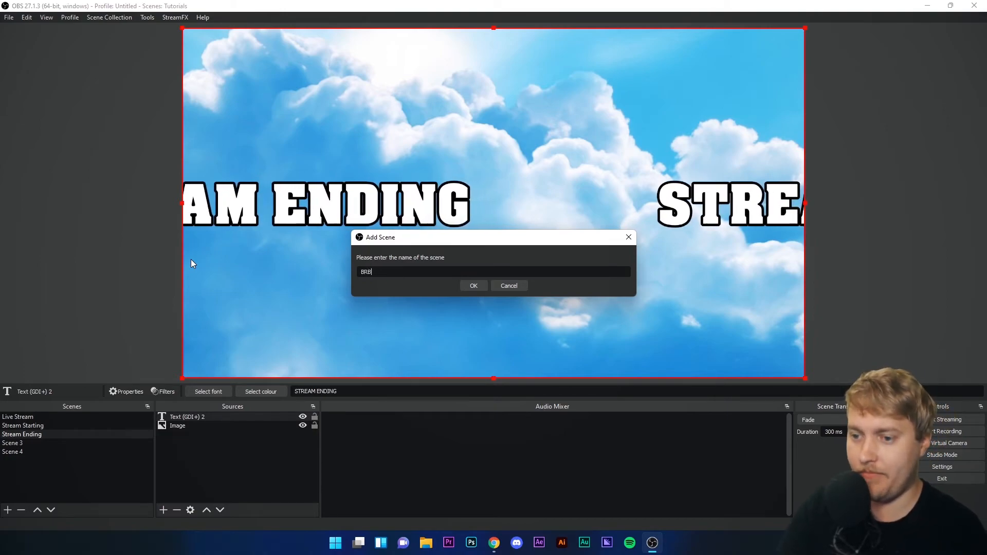
click(472, 285)
drag(27, 461, 16, 444)
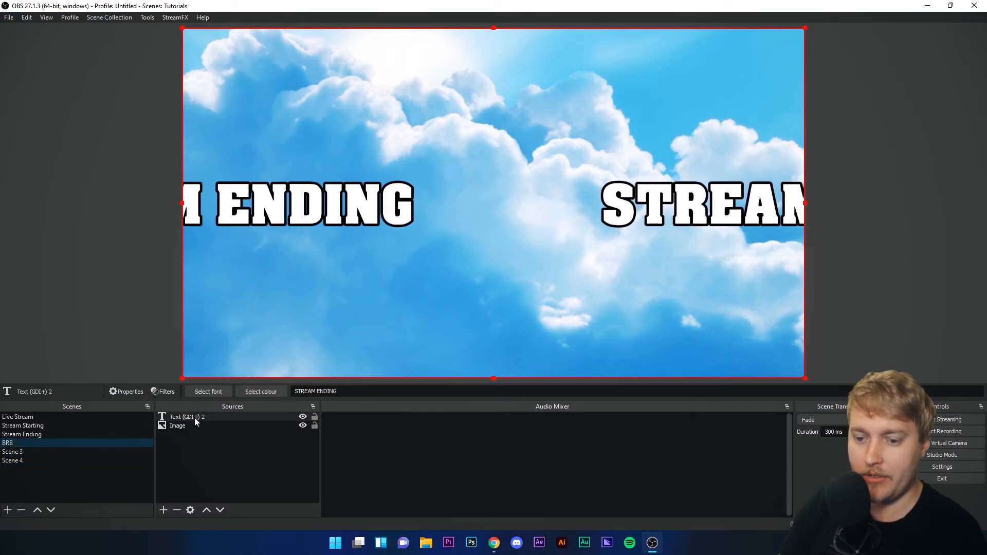
- Replace the Text (GDI+) 2 source in the BRB scene with a new Text (GDI+) source reading BRB
click(177, 509)
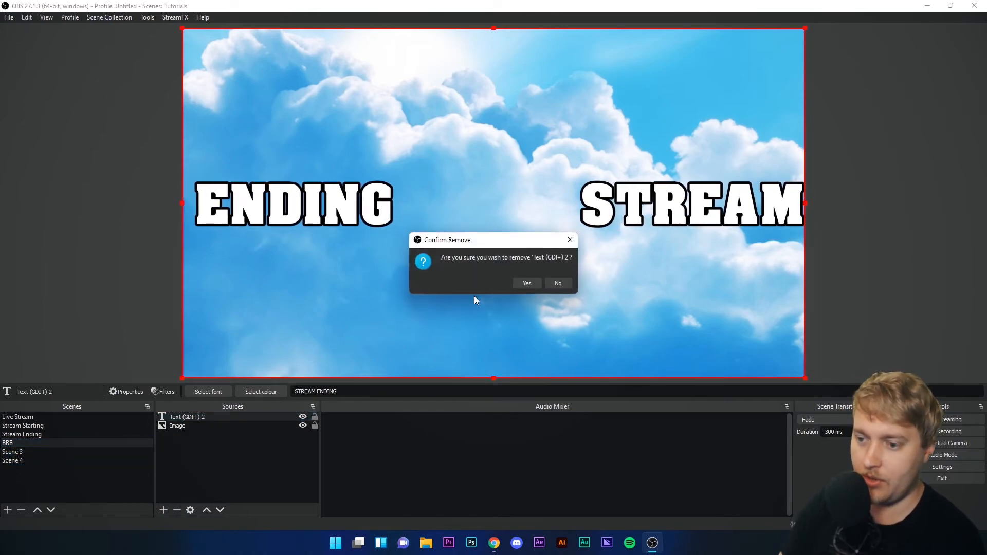
click(527, 283)
click(164, 509)
click(211, 427)
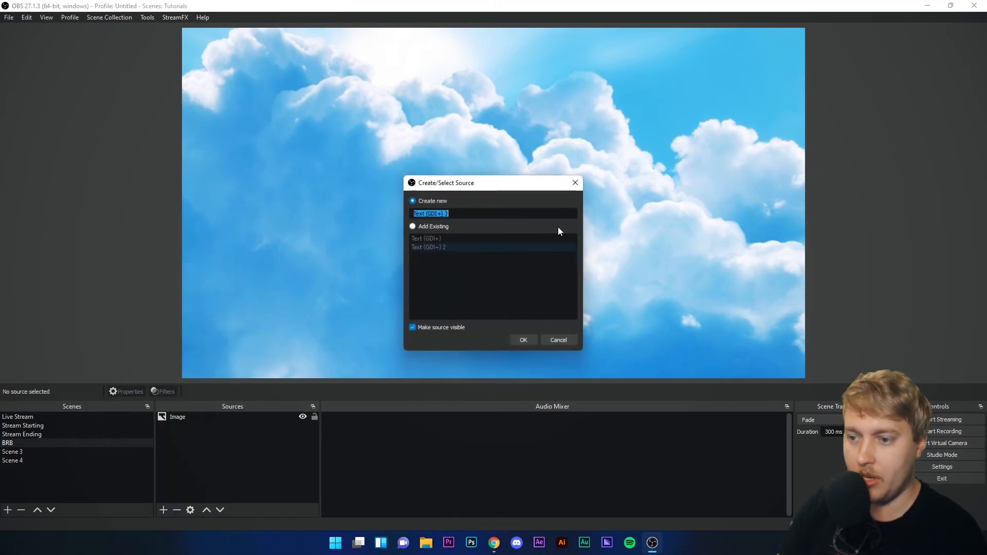
key(Return)
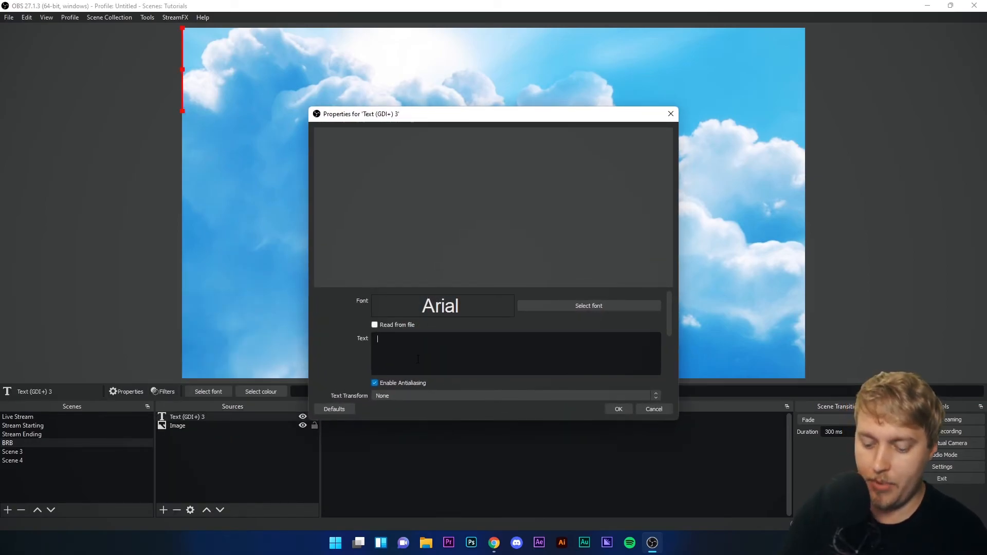
text(BRB)
- Give the BRB text a black outline of size 20 and move it down to the canvas's mid-height at the left edge
scroll(391, 359, down, 5)
click(375, 367)
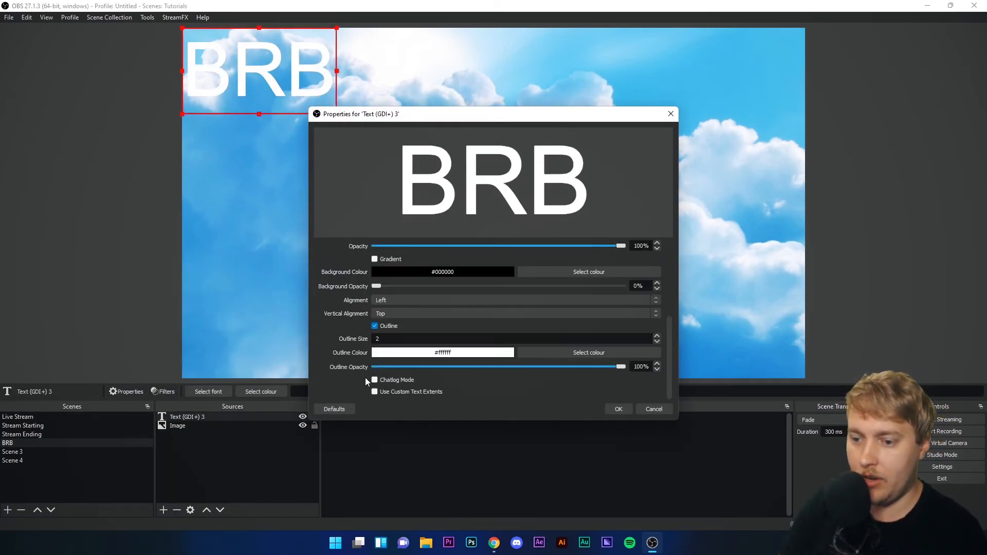
text(10)
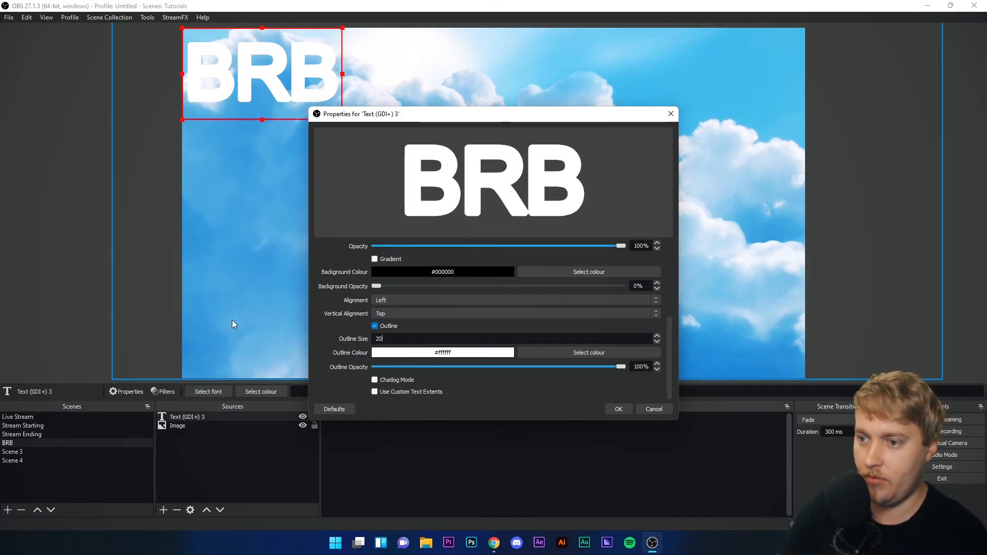
click(536, 353)
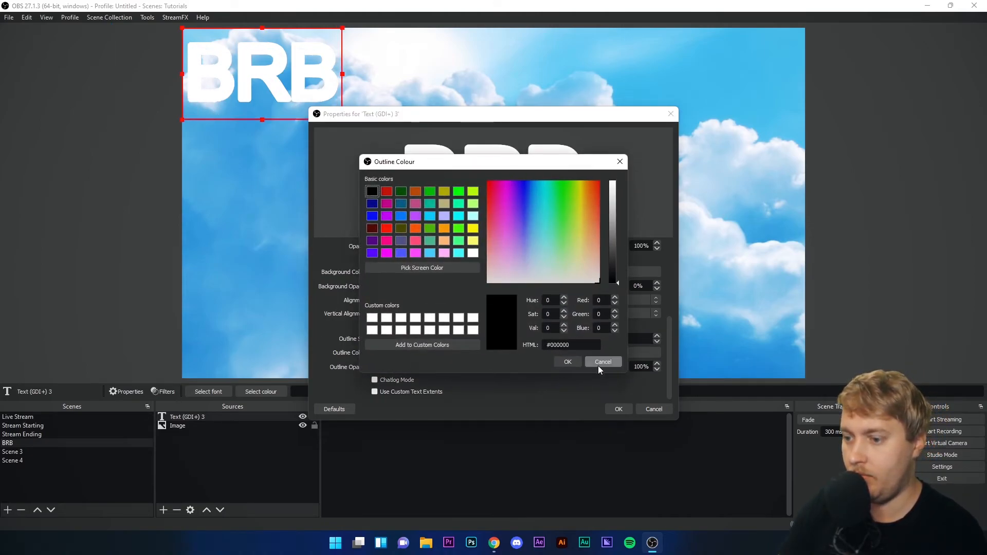
click(574, 361)
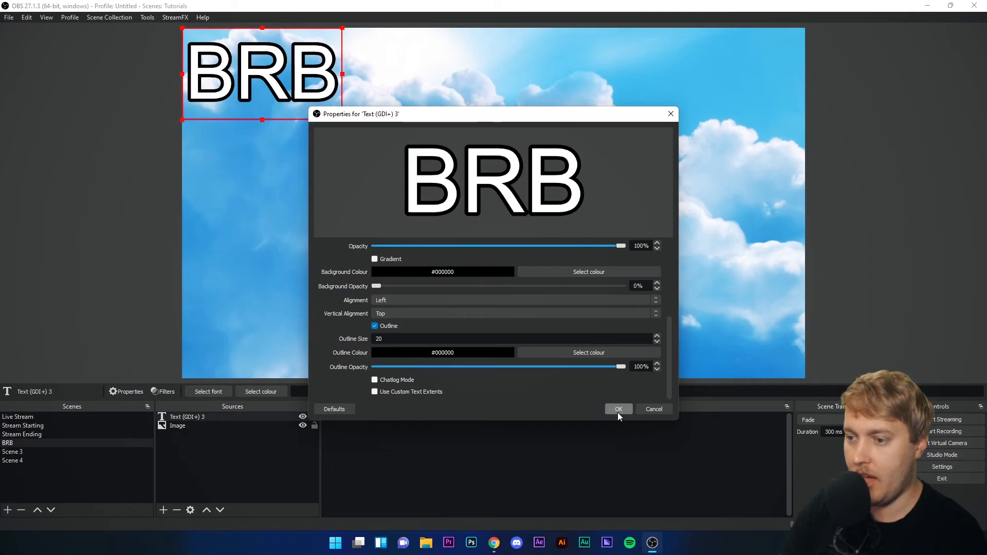
click(618, 409)
drag(278, 84, 277, 214)
- Pad the BRB text with trailing spaces so its box reaches just past the canvas's right edge
double_click(204, 418)
click(402, 355)
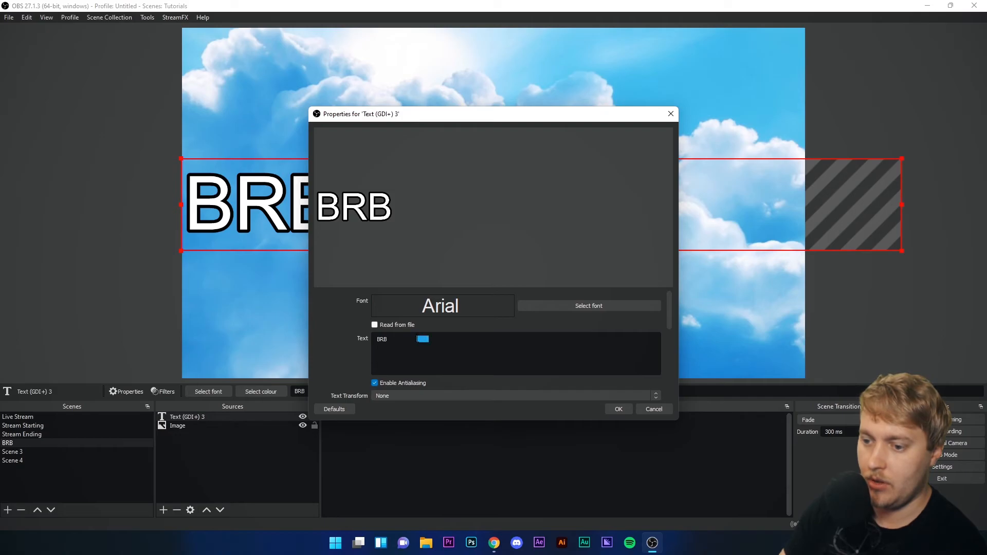
key(BackSpace)
click(618, 410)
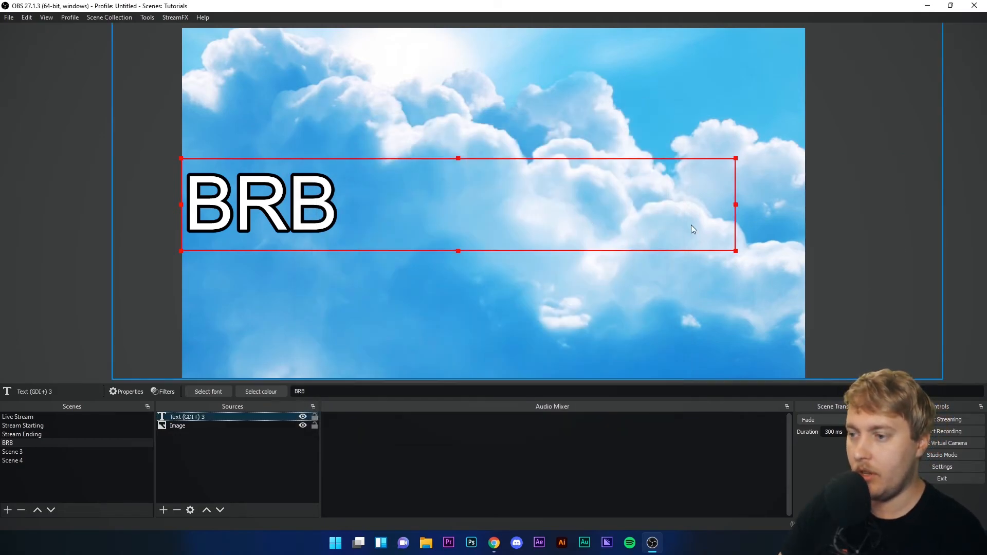
double_click(205, 418)
click(454, 344)
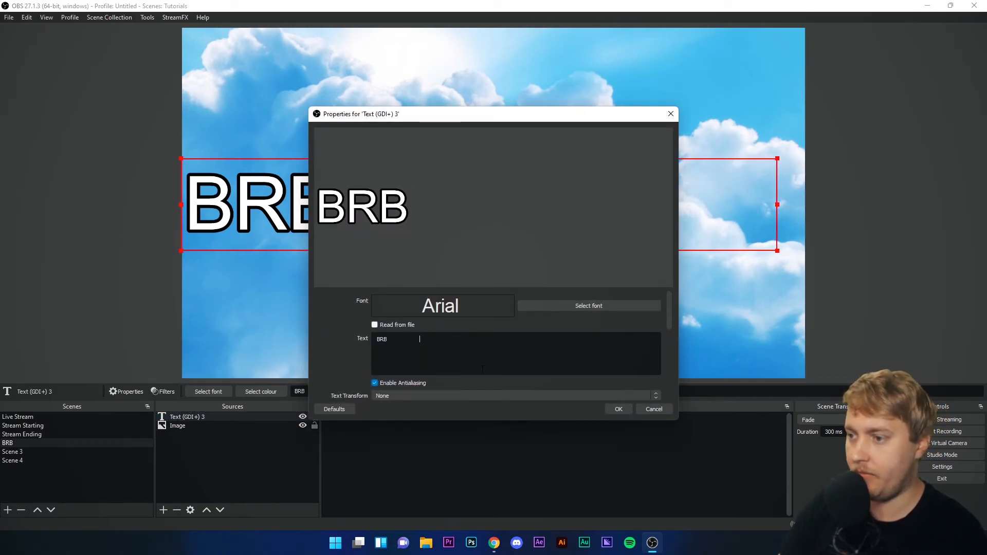
click(618, 410)
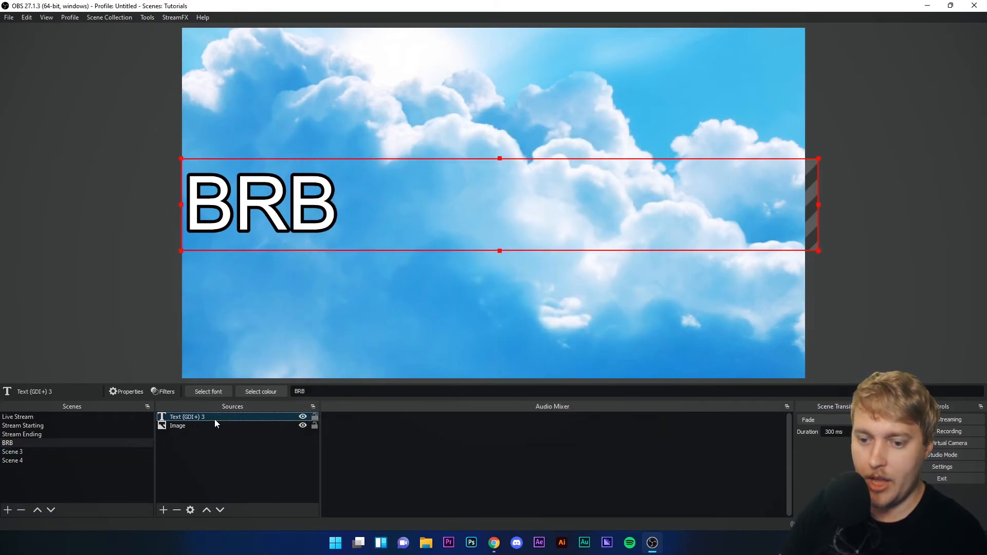
- Add a Scroll filter with a positive horizontal speed to the BRB text and leave all sources deselected
click(163, 392)
click(283, 445)
click(329, 311)
click(468, 284)
drag(561, 325, 569, 321)
click(691, 446)
click(934, 278)
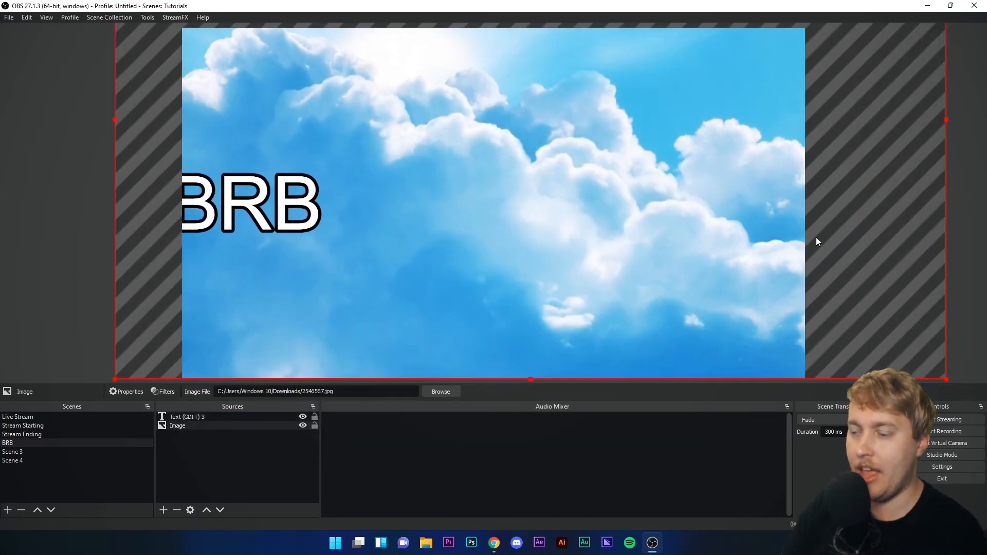
click(43, 240)
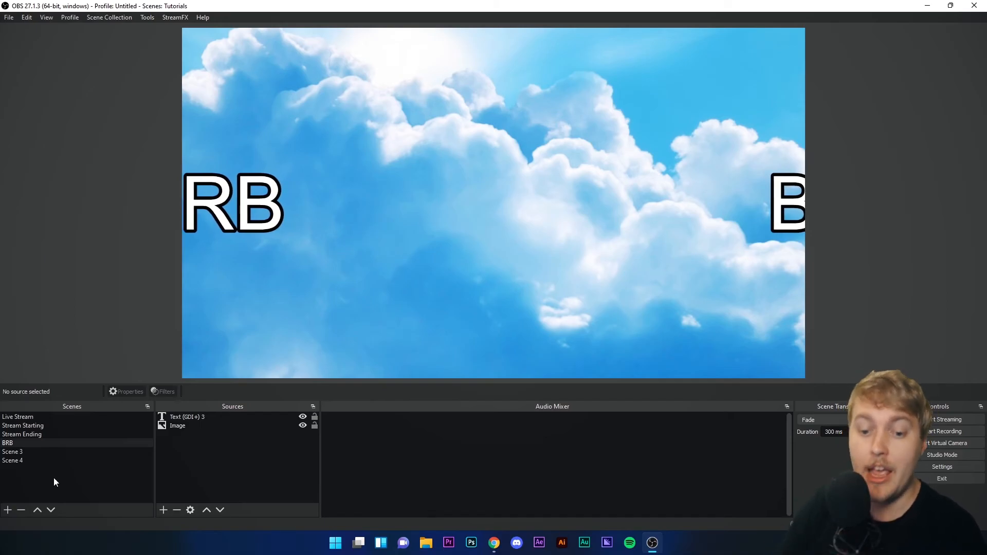
- Delete the empty scenes Scene 4 and Scene 3
click(19, 454)
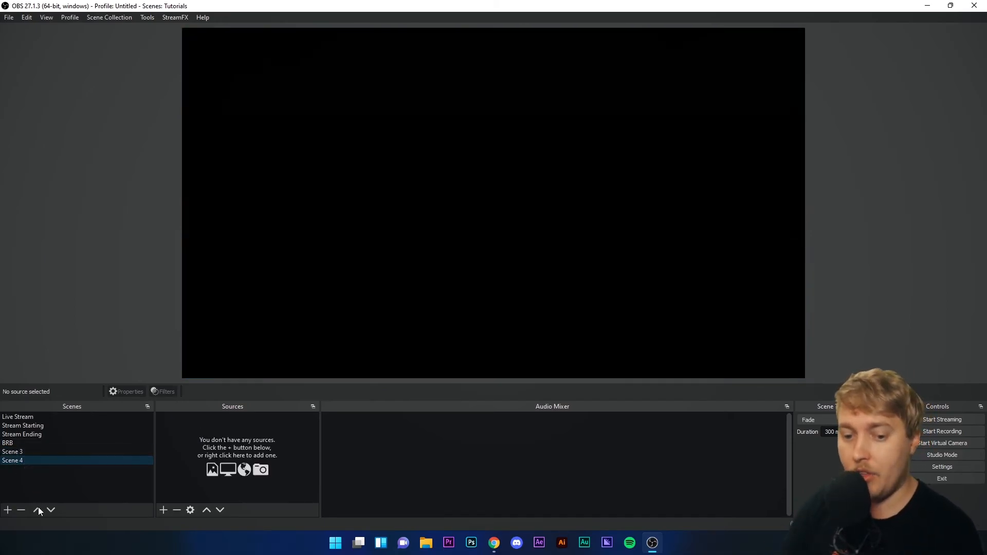
key(Delete)
click(519, 283)
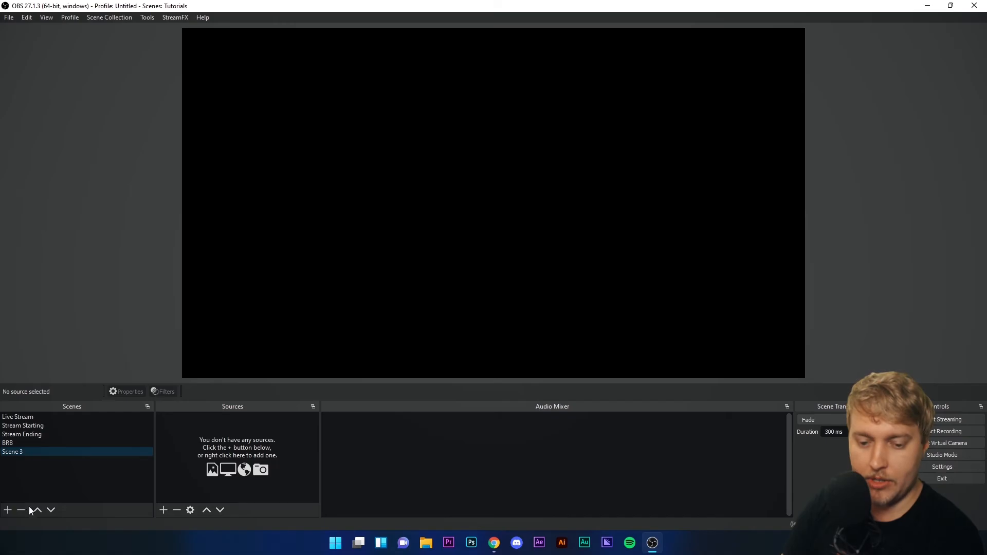
key(Delete)
click(518, 282)
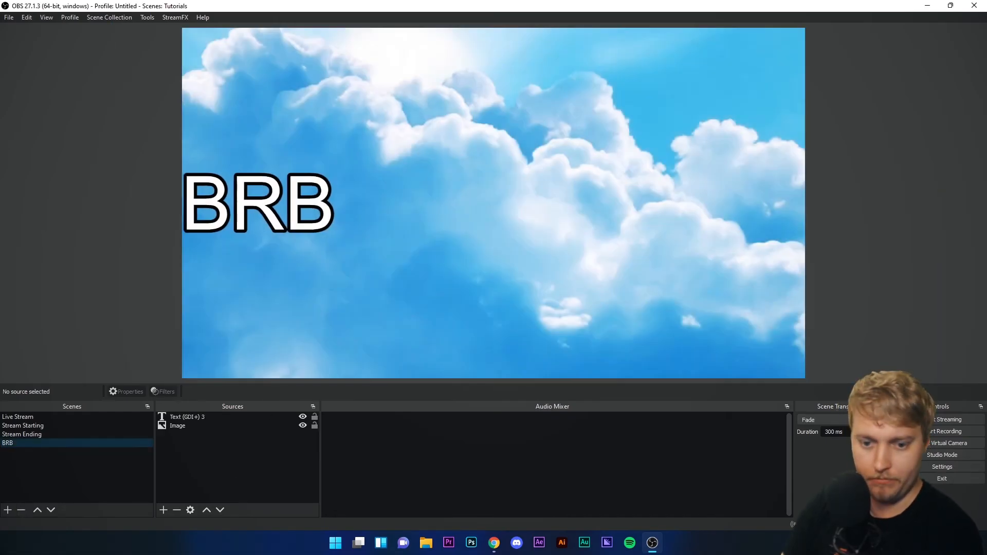
- Preview the Live Stream, Stream Starting and BRB scenes by switching between them, and return to Live Stream
click(20, 418)
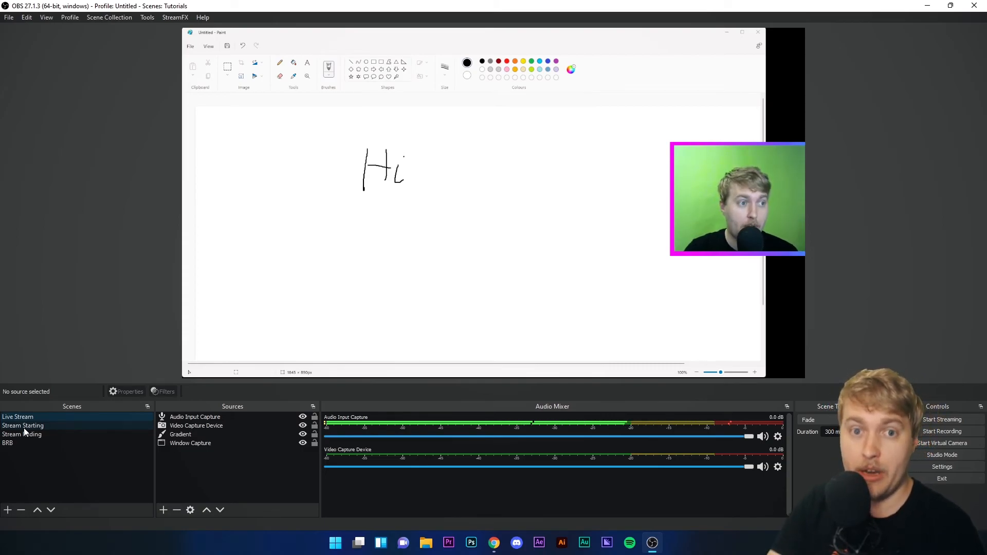
click(24, 428)
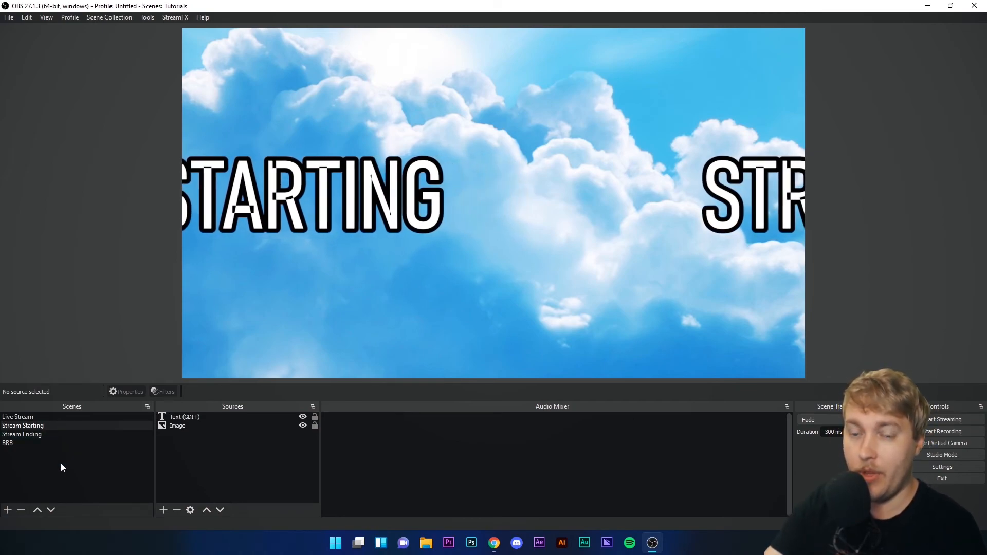
click(17, 416)
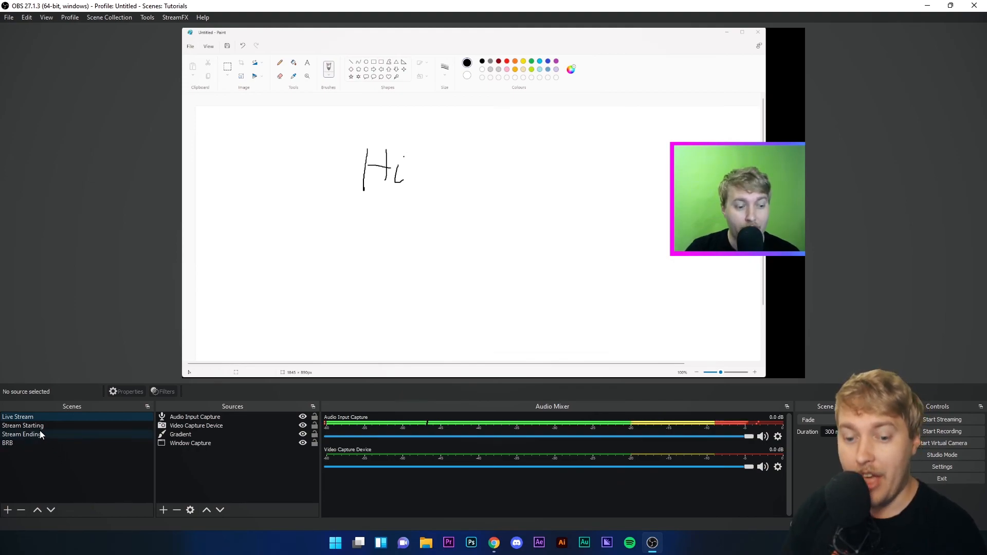
click(17, 443)
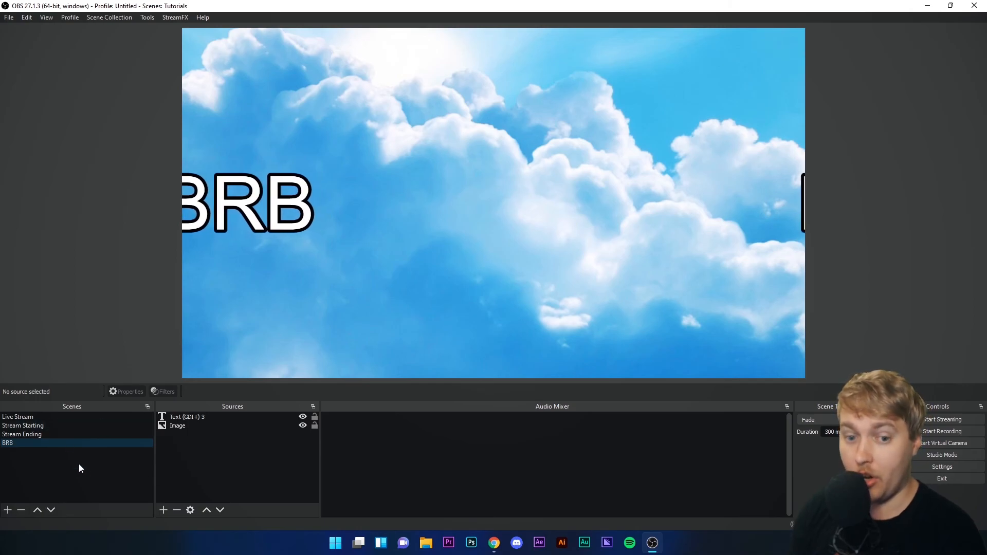
click(25, 418)
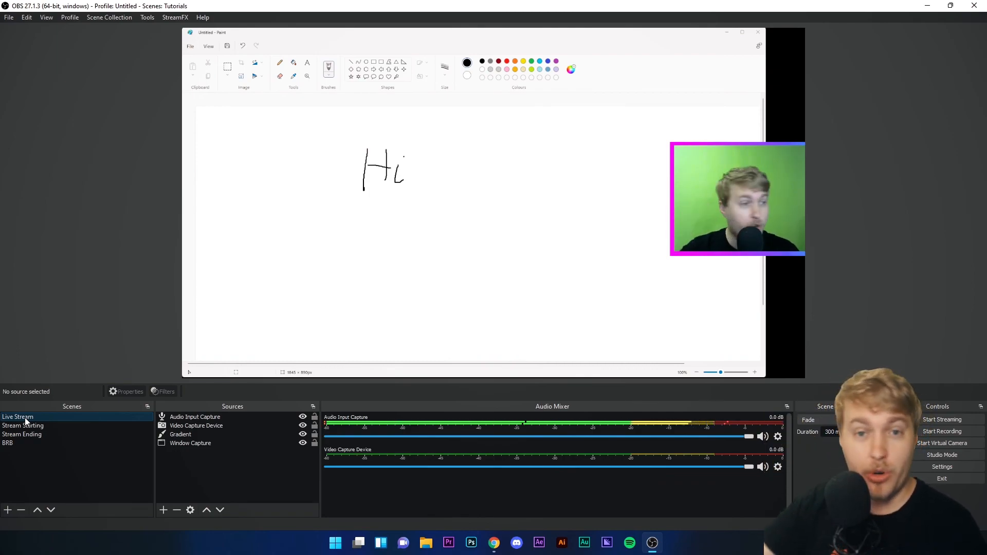
- View the properties of the Image and Text (GDI+) 2 sources in Stream Ending without changes, and return to Live Stream
click(27, 435)
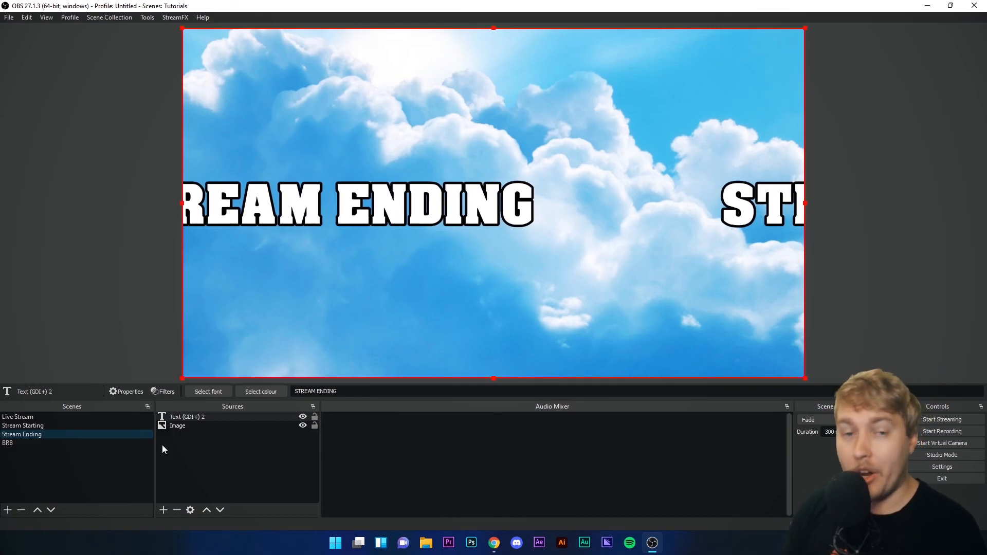
double_click(177, 426)
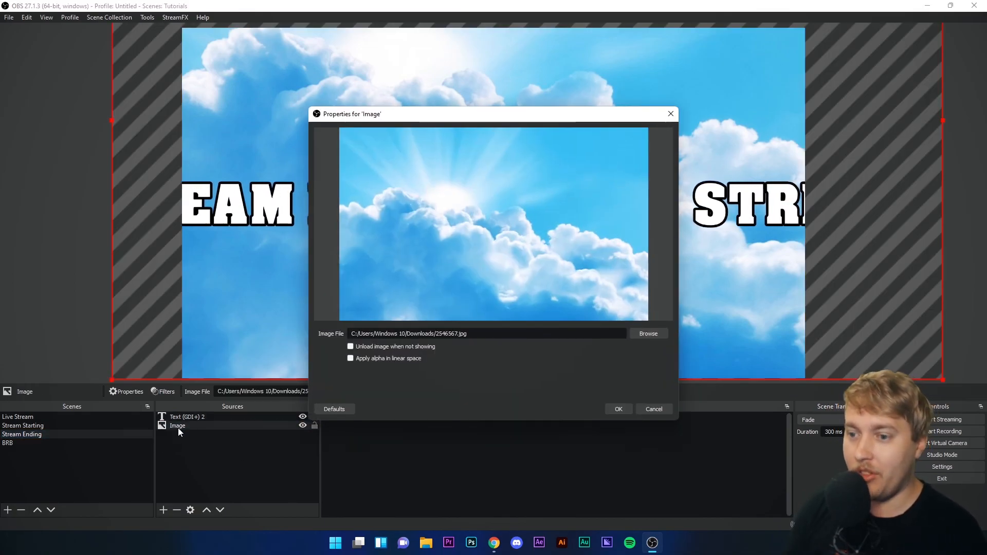
click(654, 410)
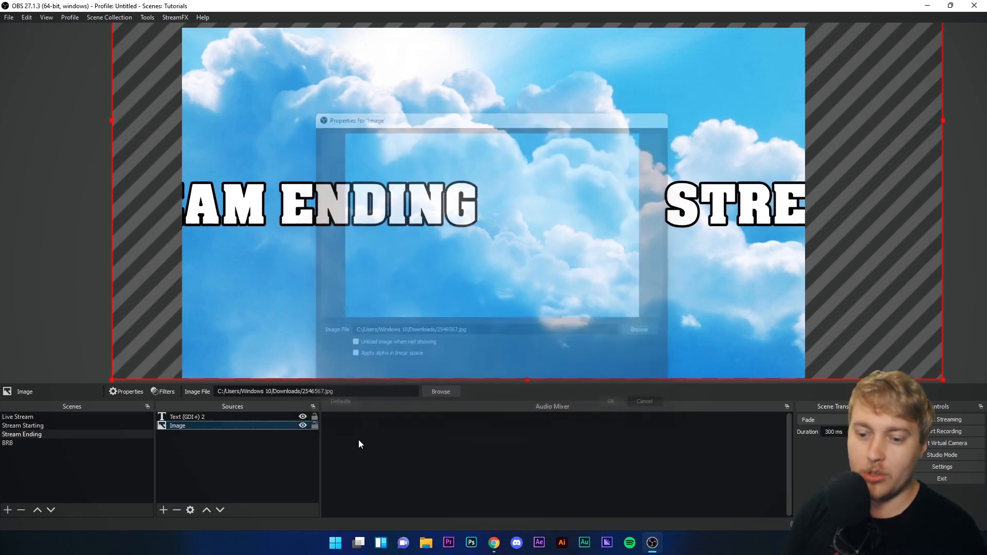
double_click(193, 415)
click(658, 409)
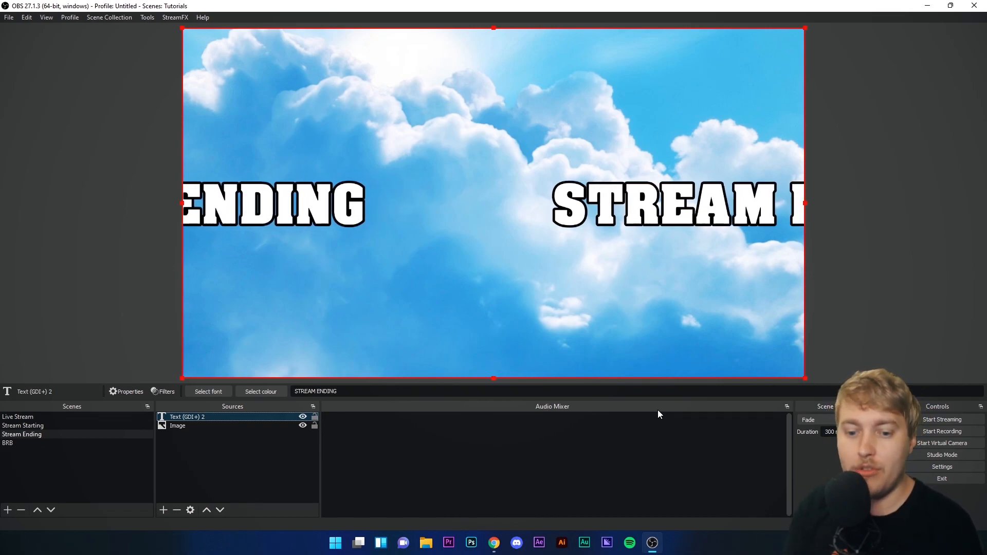
click(27, 416)
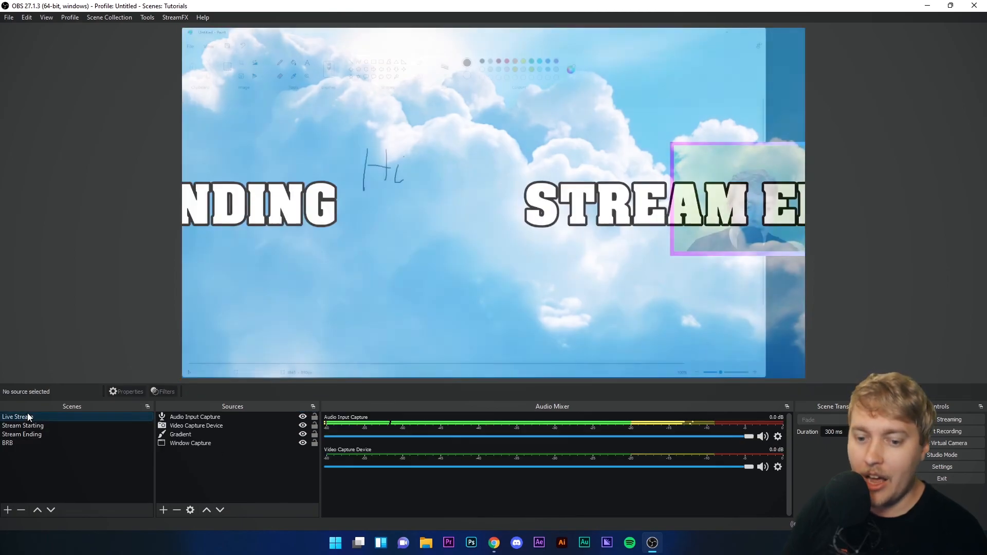